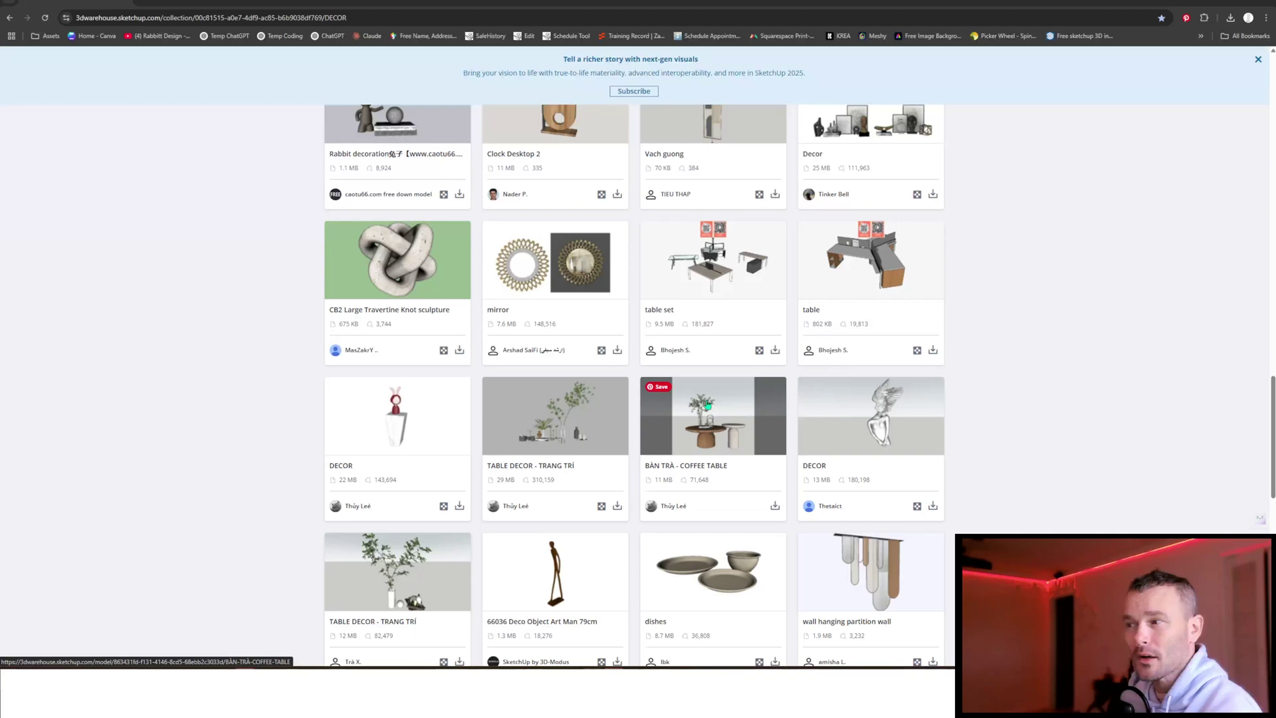
- Show the download format options for the BÀN TRÀ - COFFEE TABLE model
left_click(776, 507)
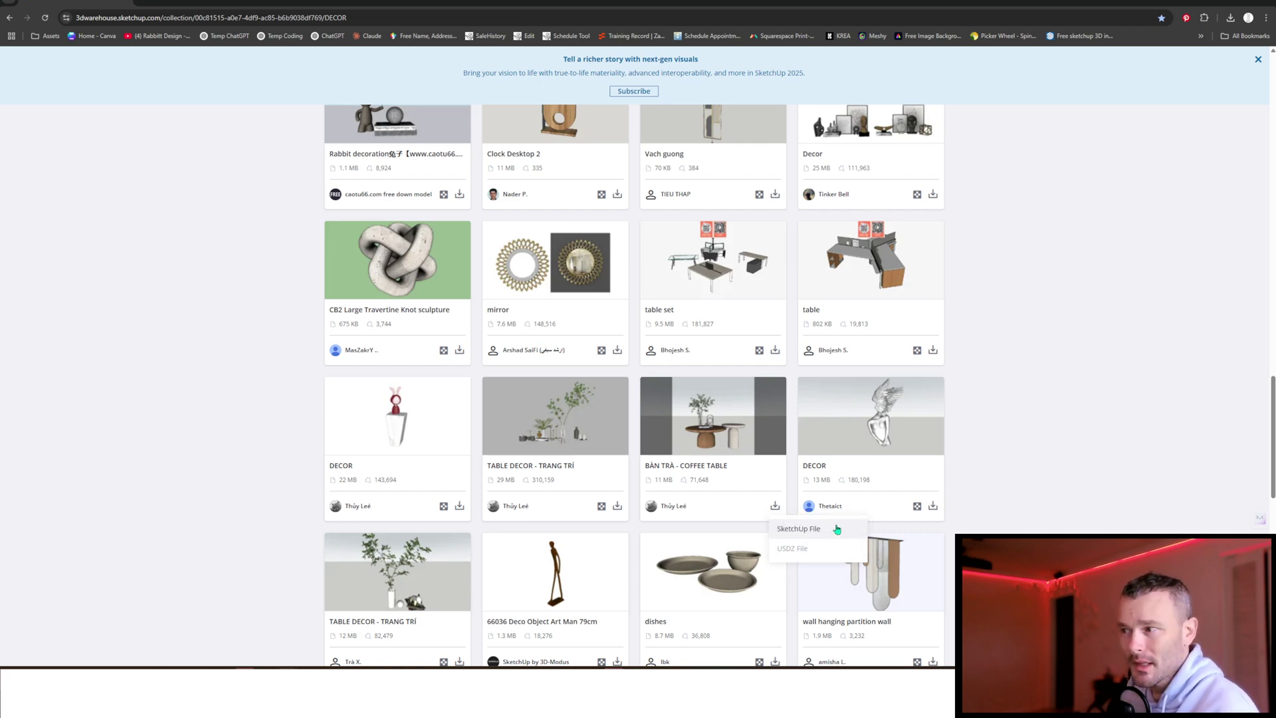
left_click(1022, 445)
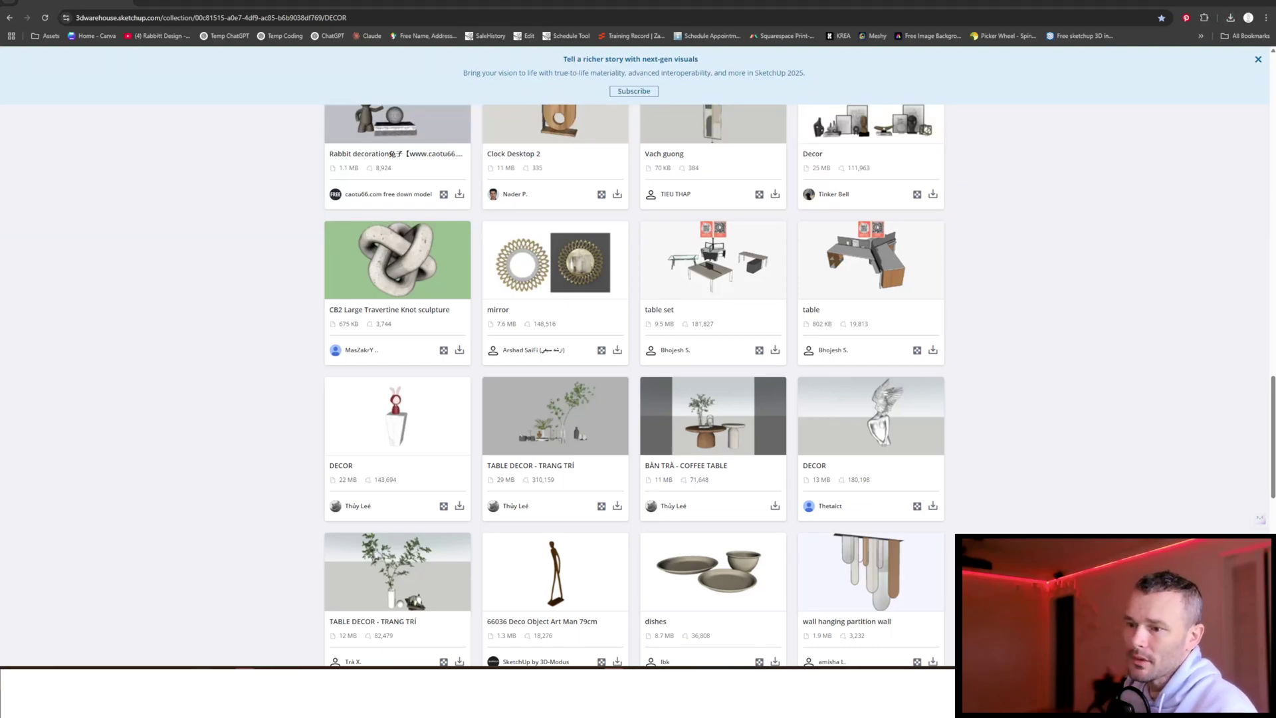
- Switch to Chief Architect and import the coffee table model into the plan, using the existing textures for all conflicts
key("alt+Tab")
left_click_drag(1120, 78, 490, 358)
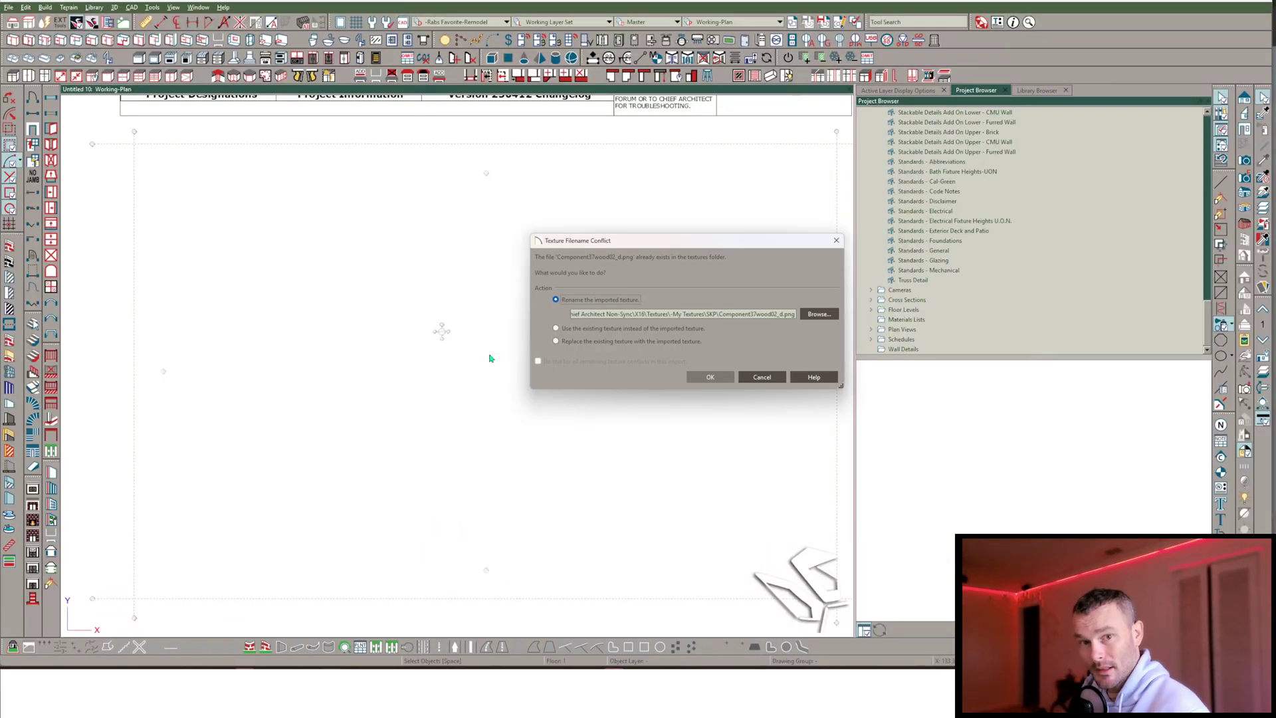
left_click(575, 328)
left_click(600, 361)
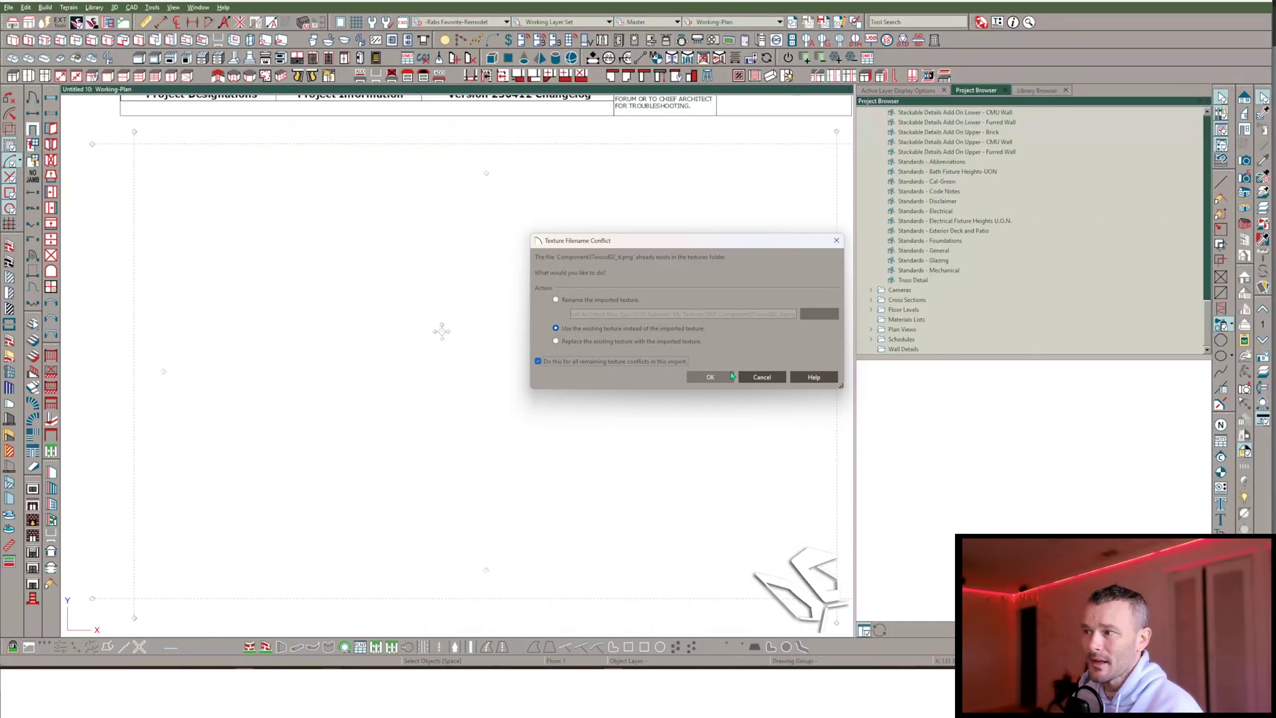
left_click(729, 377)
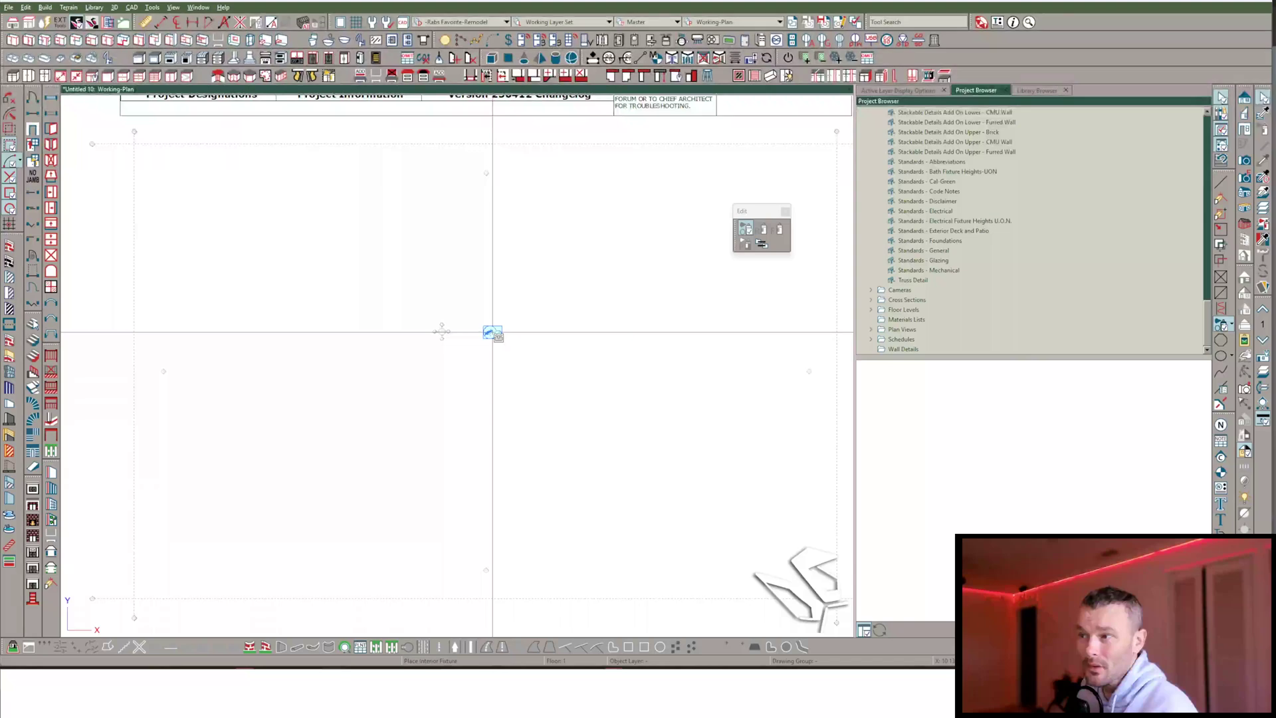
scroll(482, 299, "up", 1)
scroll(481, 299, "up", 1)
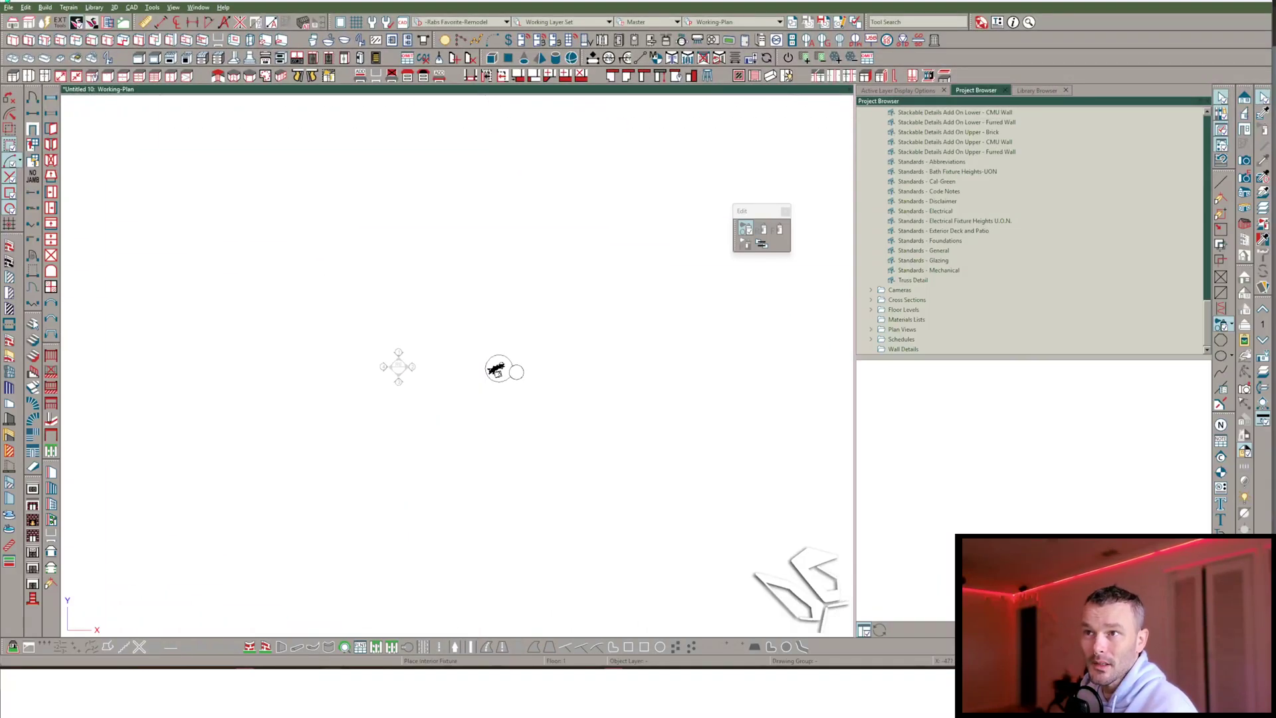
left_click(9, 7)
mouse_move(86, 213)
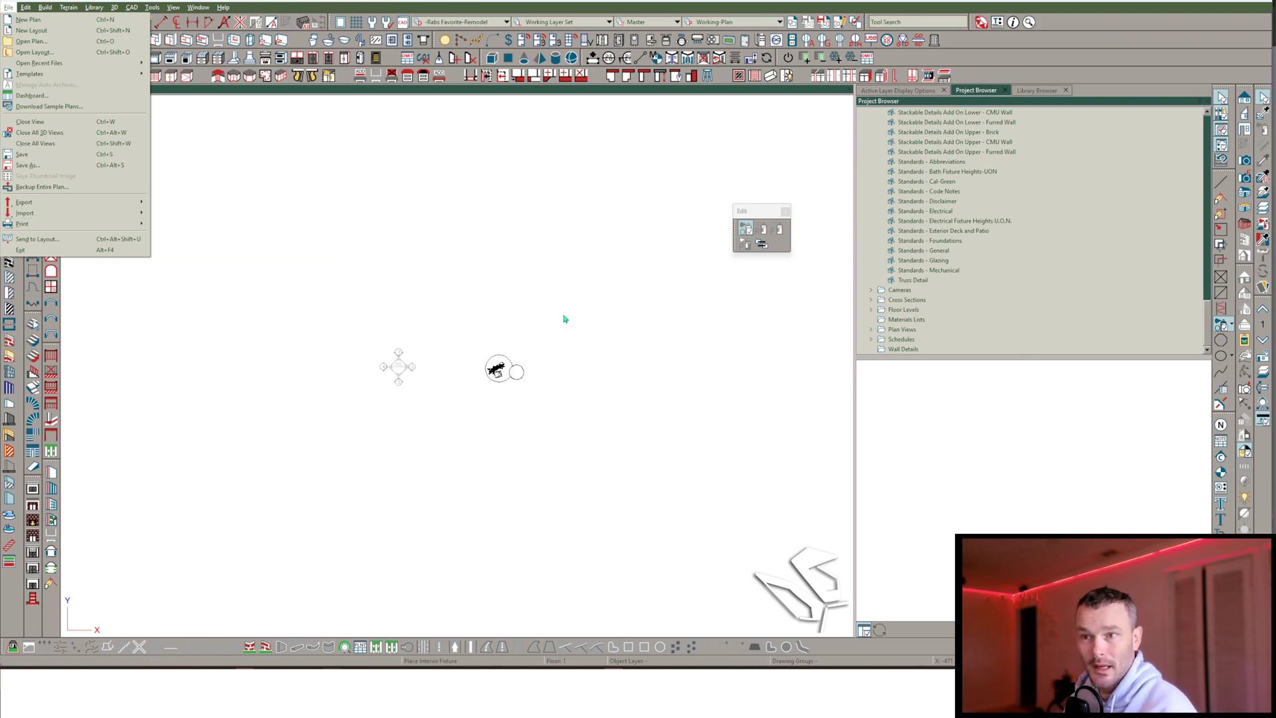
left_click(525, 375)
- Open Convert To Symbol for the imported table set and look through the available symbol categories
left_click(505, 376)
scroll(505, 378, "up", 4)
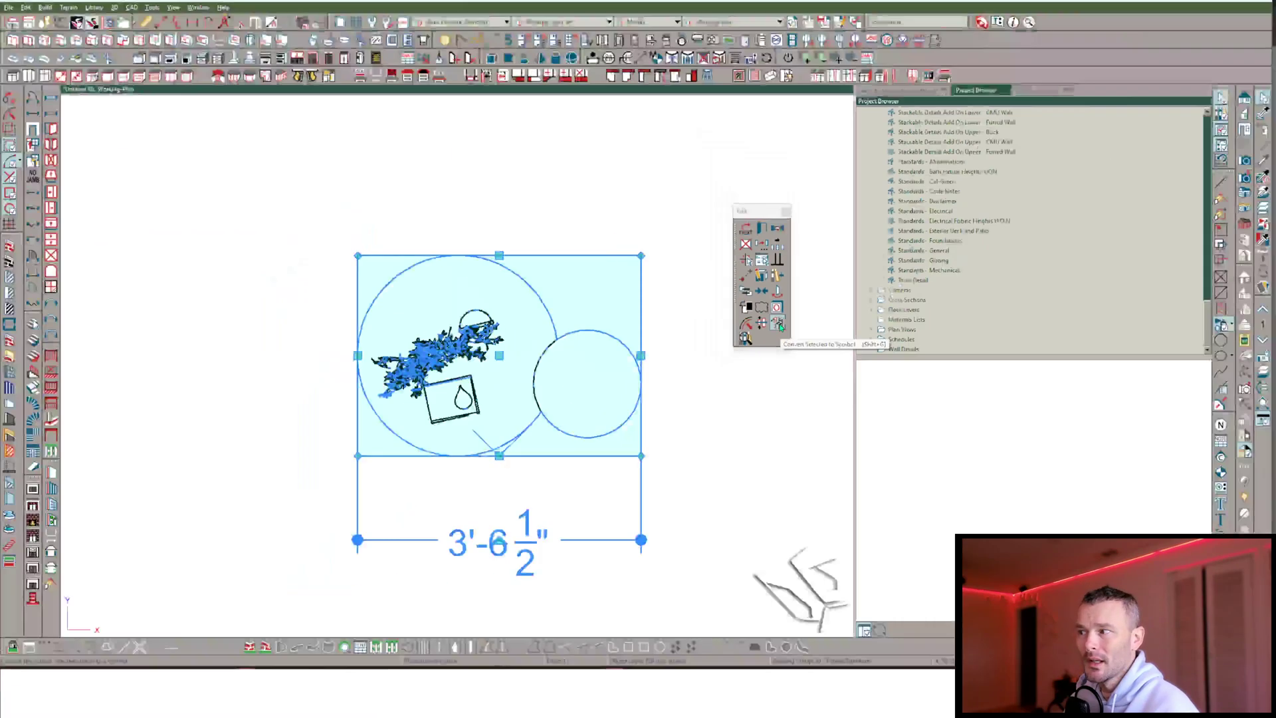
left_click(788, 409)
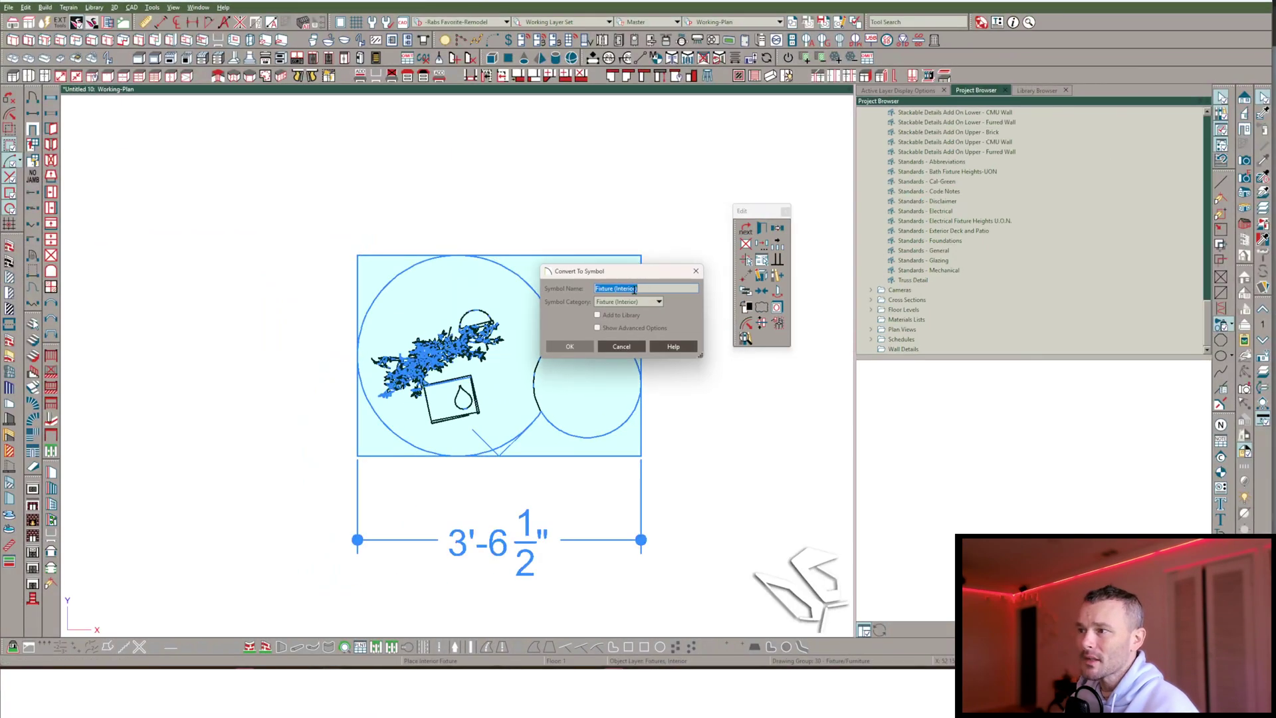
left_click(658, 302)
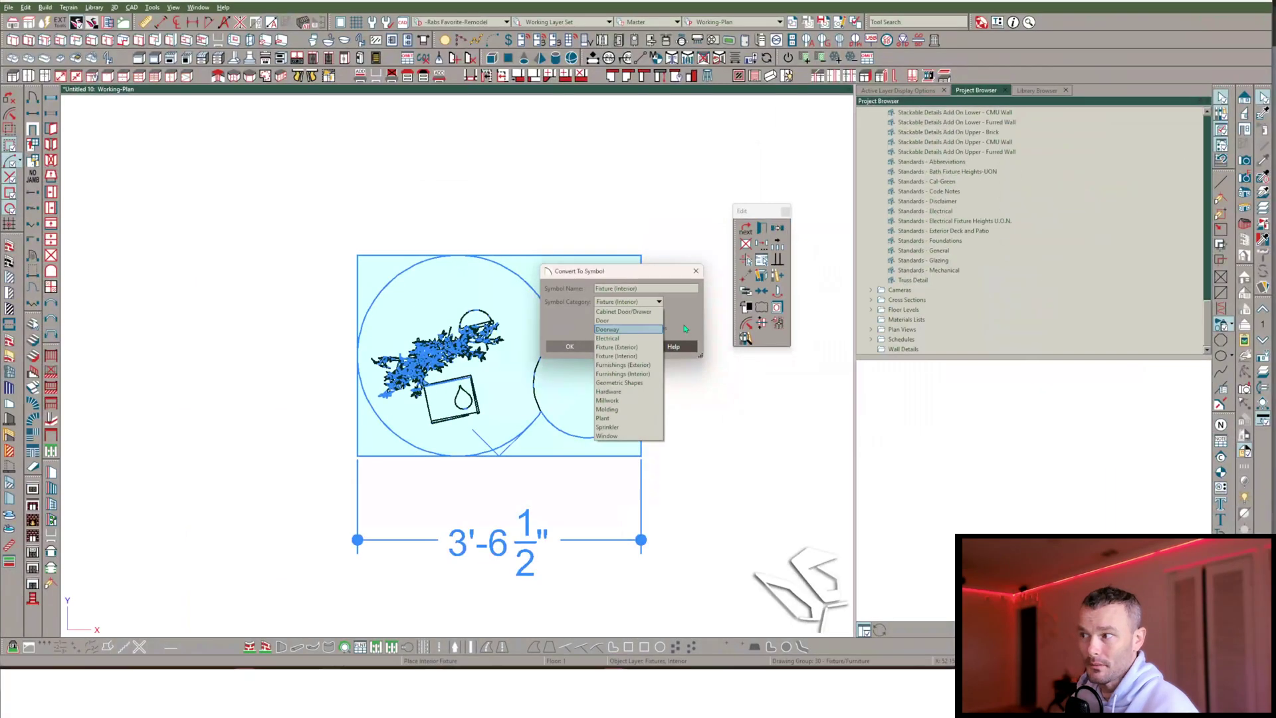
left_click(685, 328)
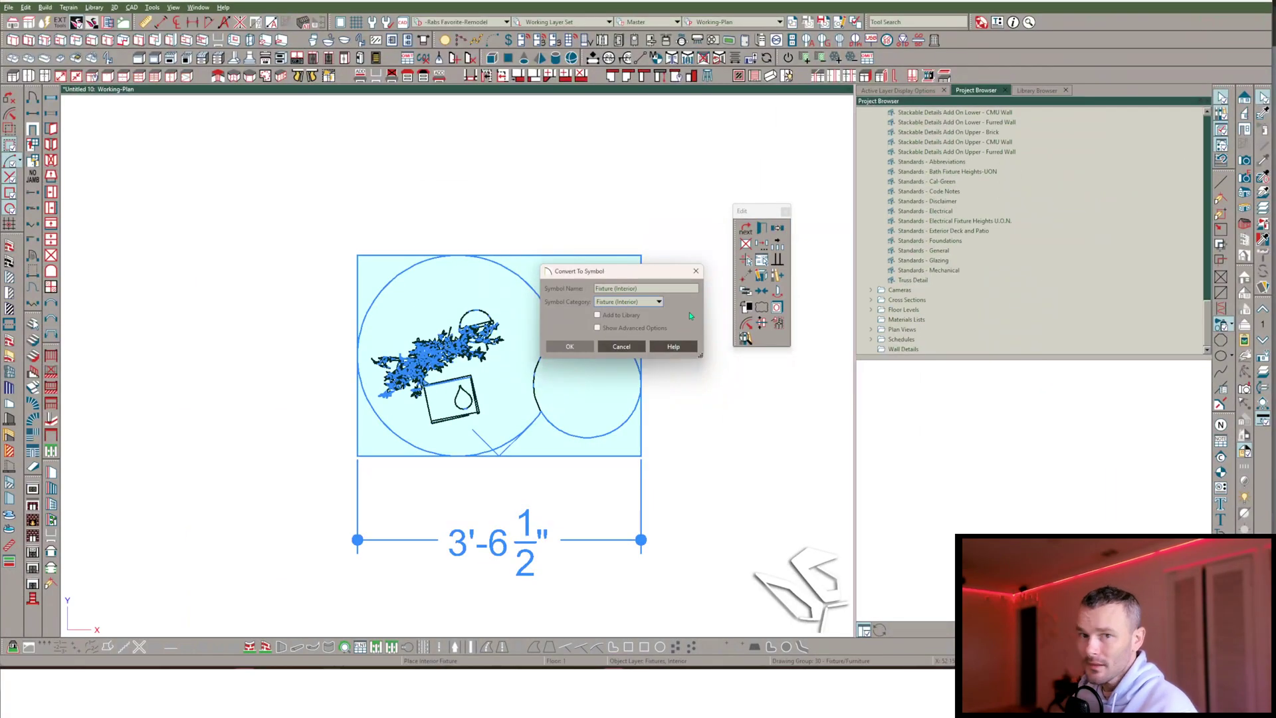
left_click(569, 346)
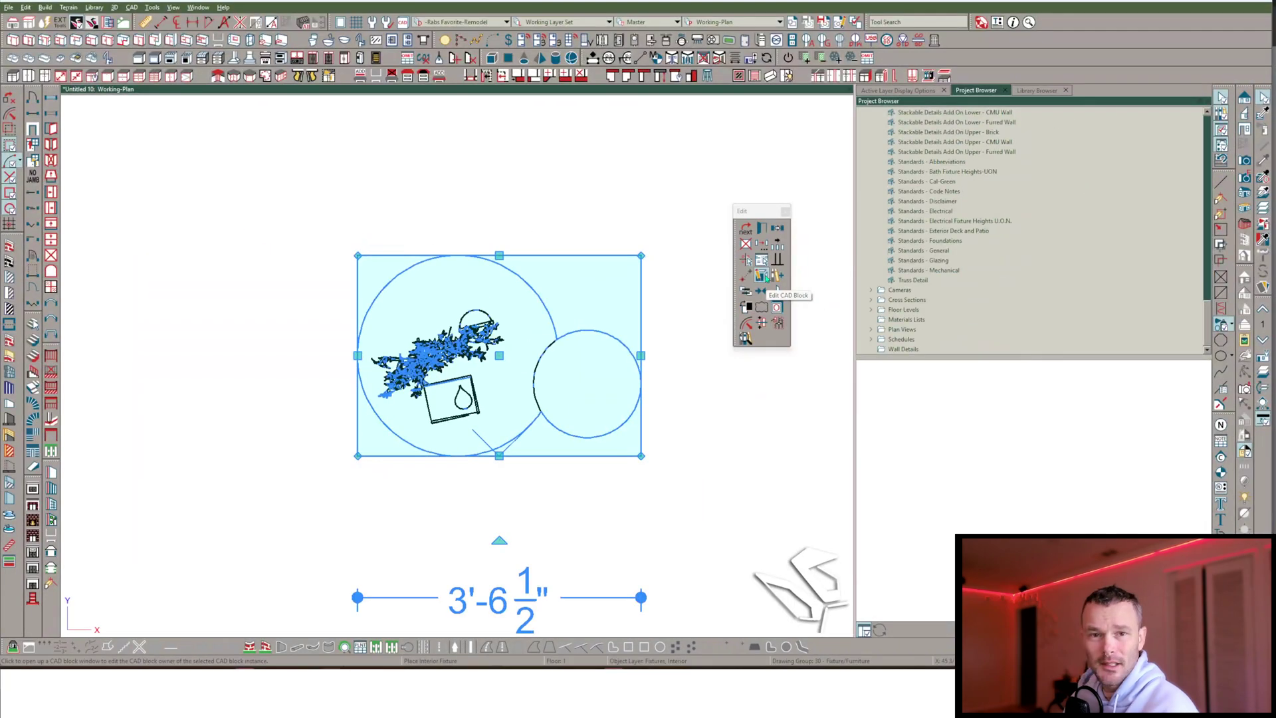
- Inspect the table set's CAD block and its 2D symbol settings in the fixture specification
left_click(766, 278)
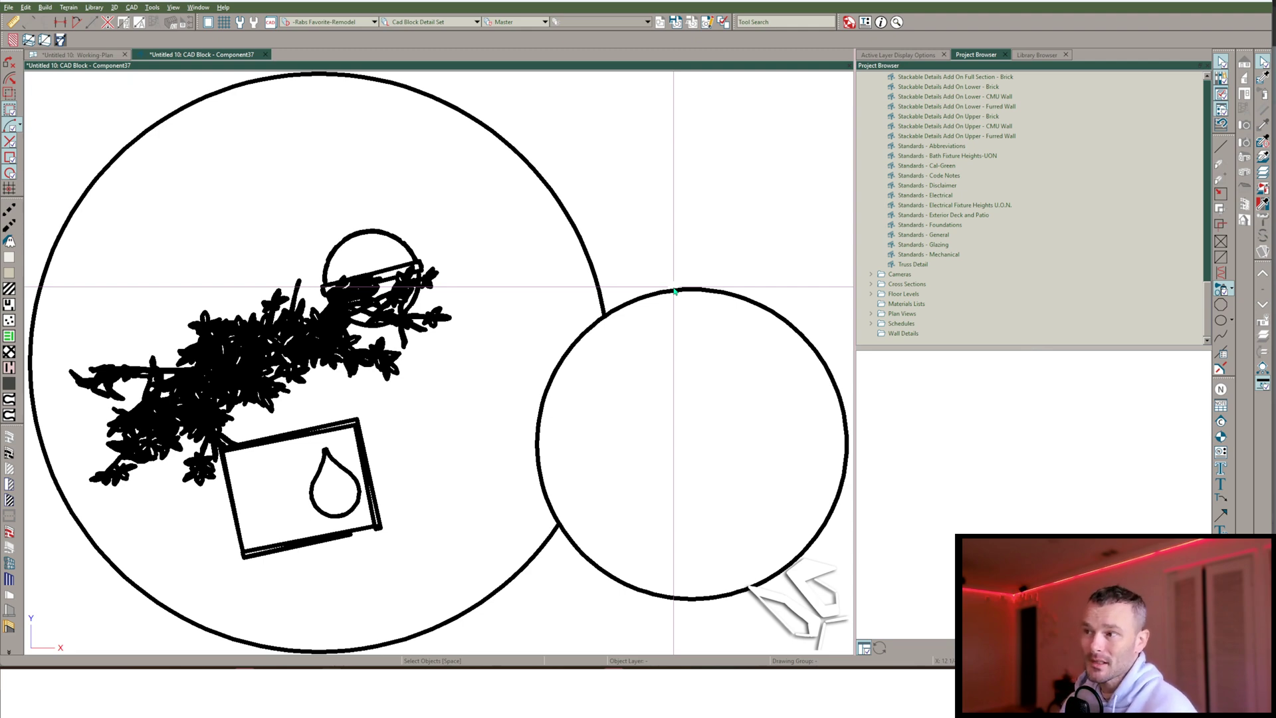
left_click(78, 54)
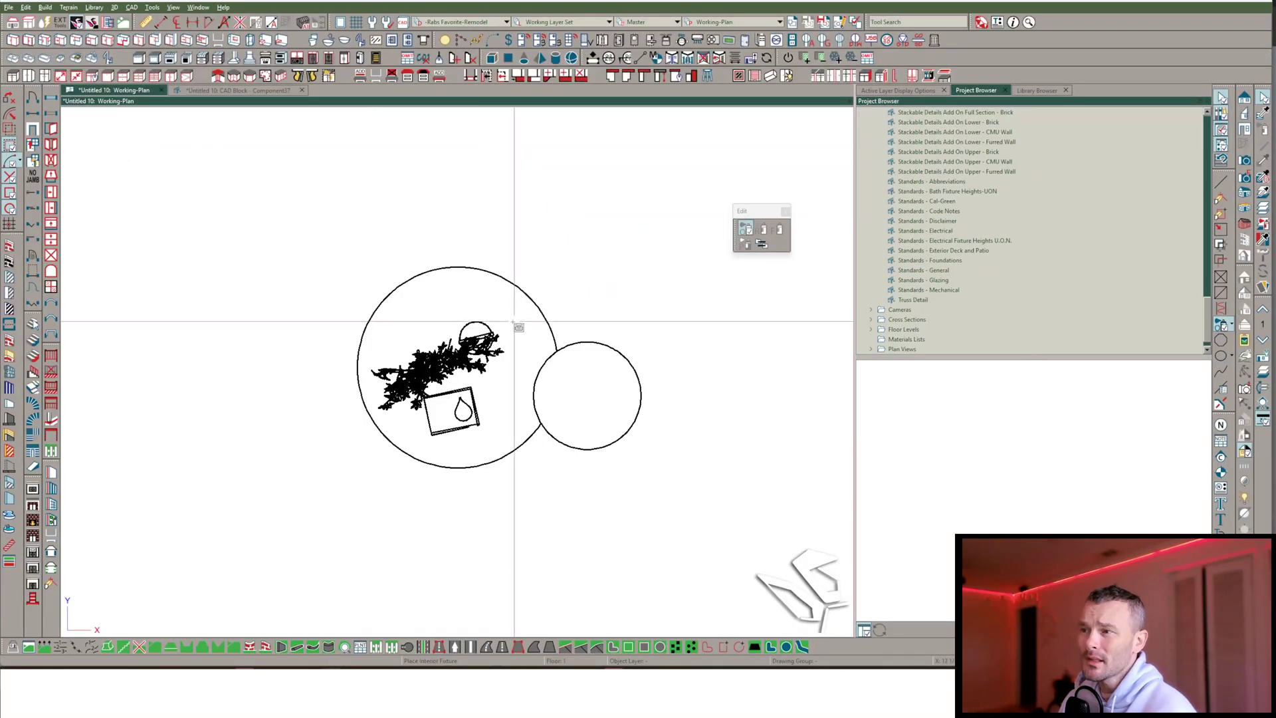
left_click(525, 272)
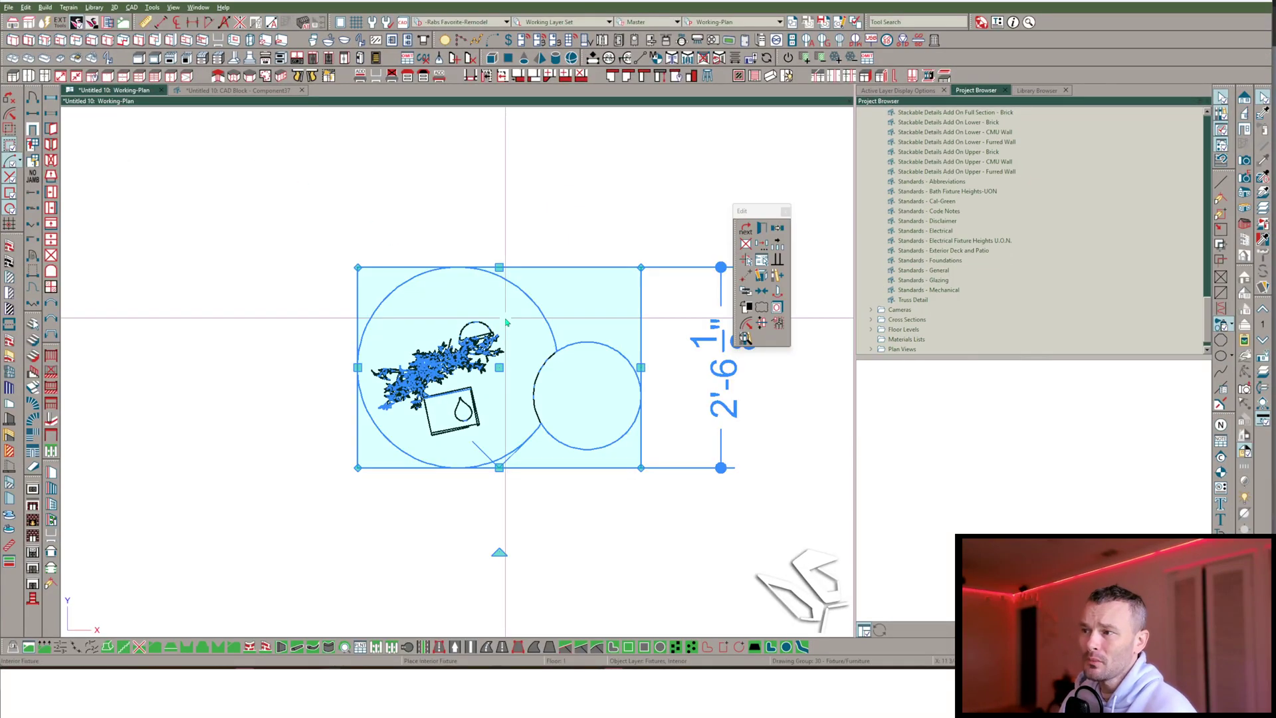
double_click(537, 277)
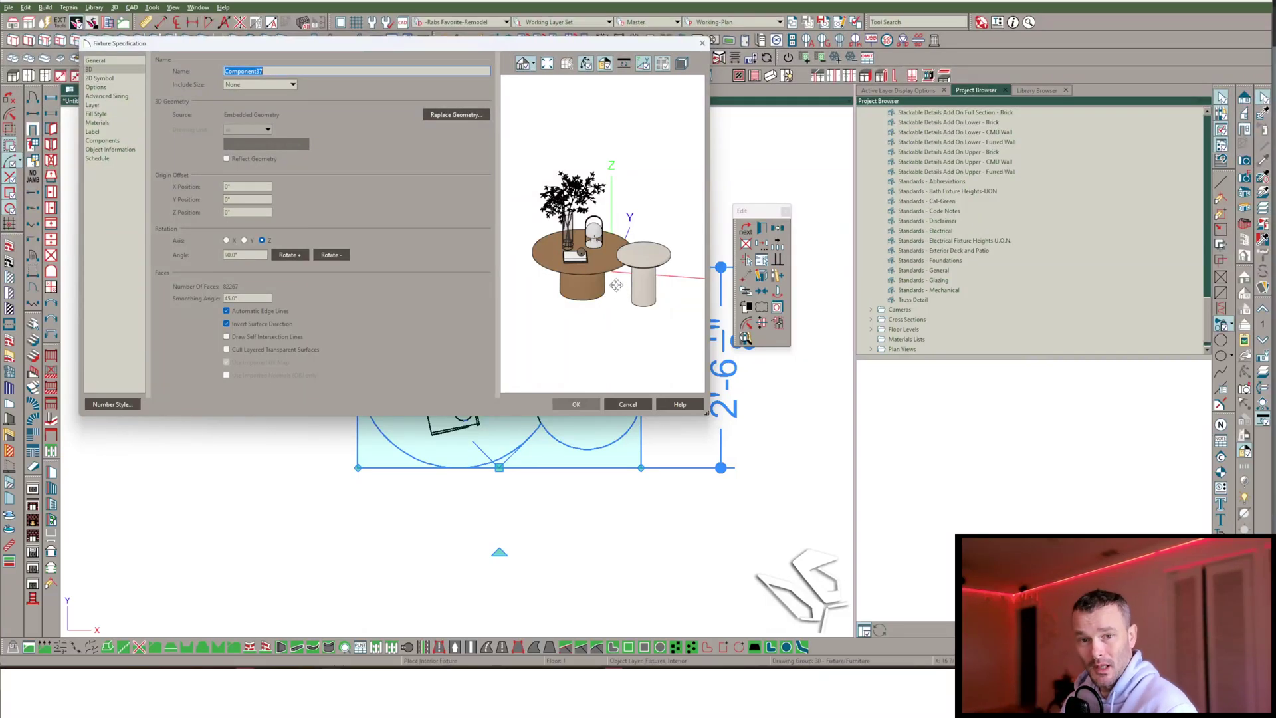
left_click(107, 79)
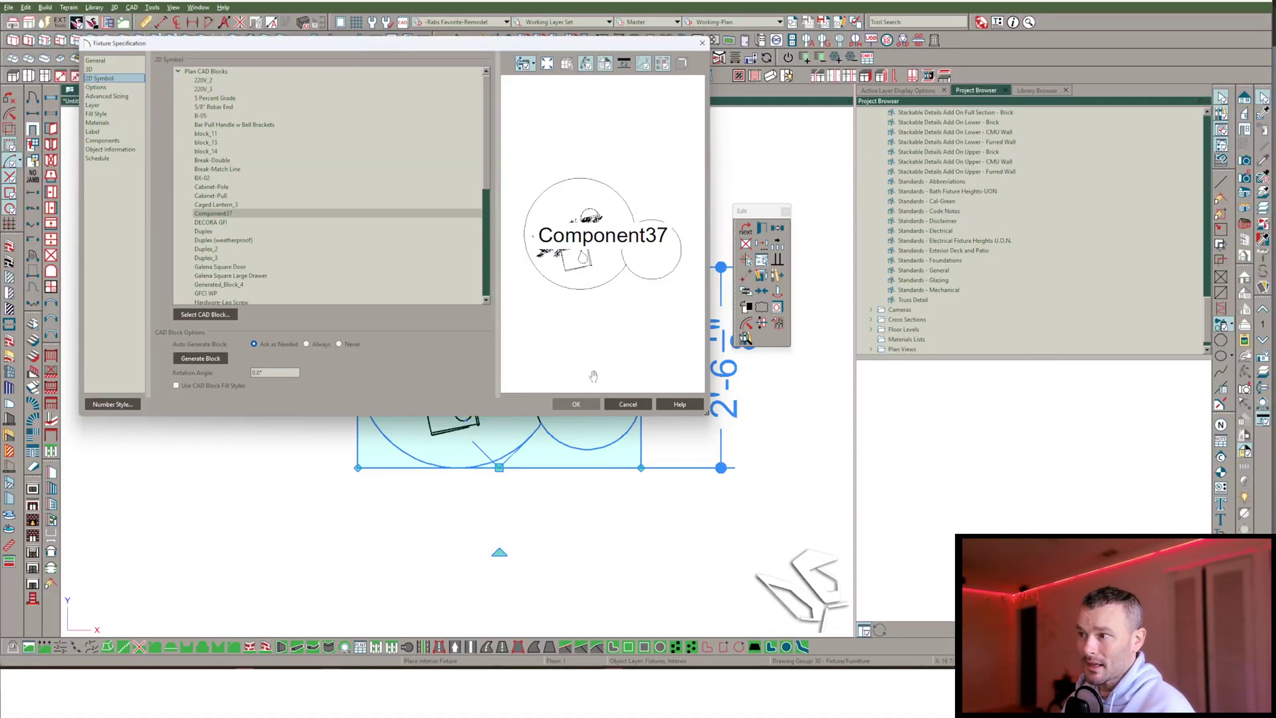
left_click(576, 404)
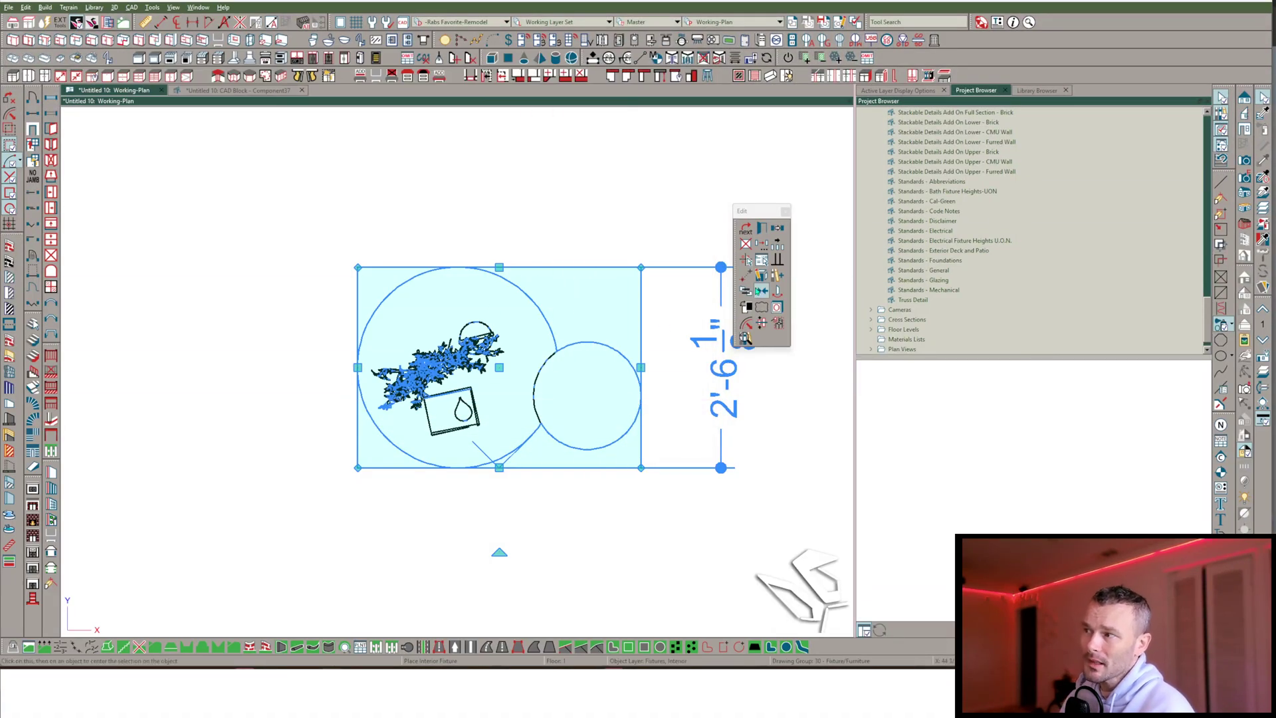
- Delete the plant, lamp and book linework from the table set's CAD block and apply the edit to only this instance
left_click(746, 307)
scroll(436, 210, "down", 4)
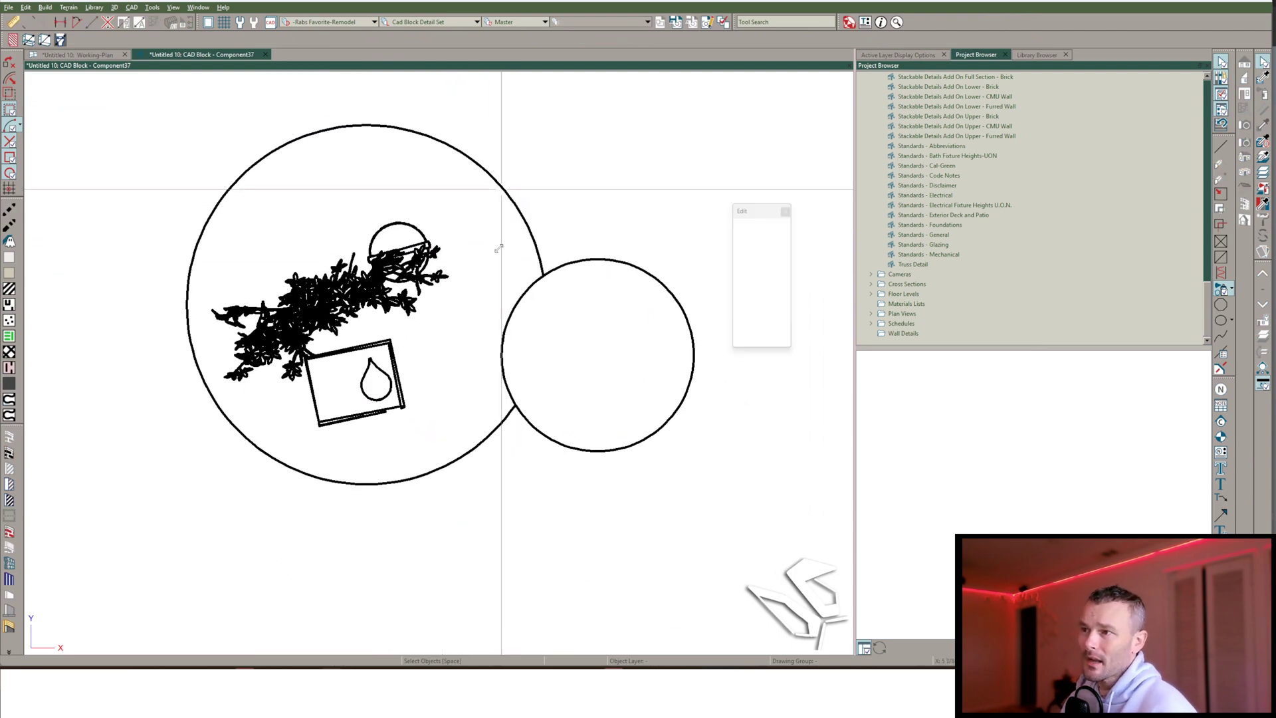
left_click(460, 210)
key("Escape")
left_click_drag(463, 210, 183, 473)
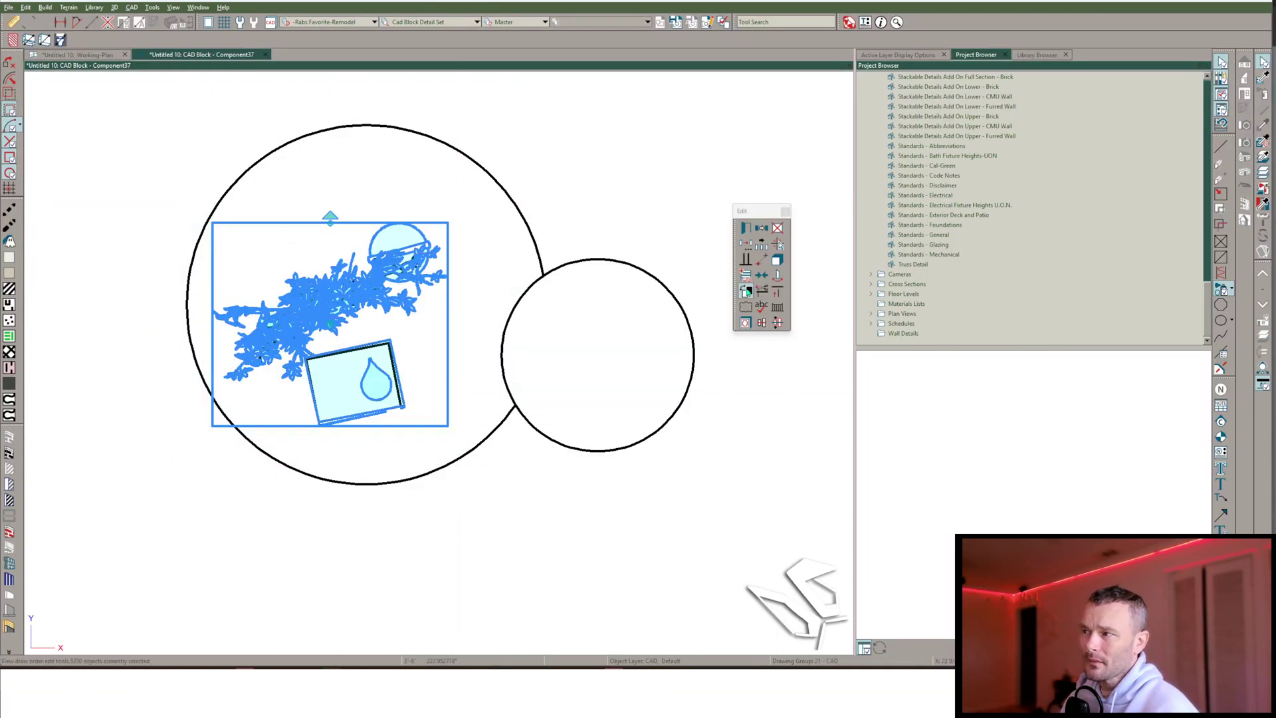
key("Delete")
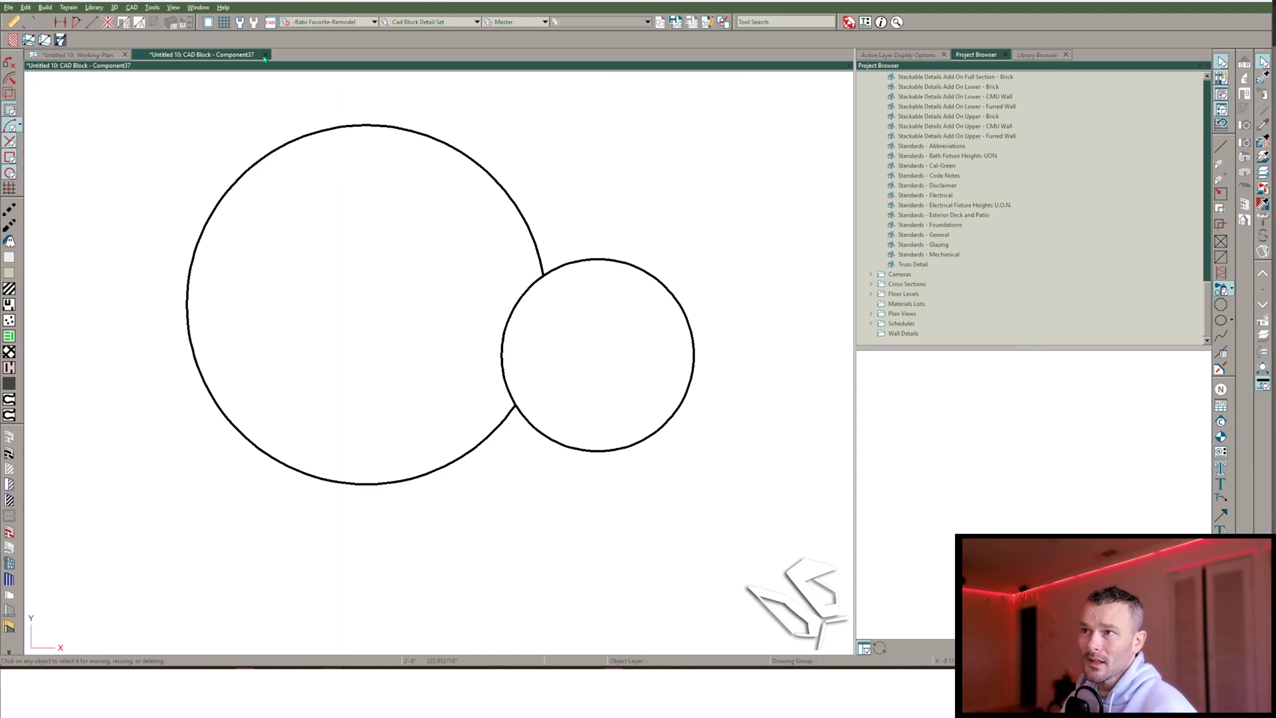
left_click(264, 56)
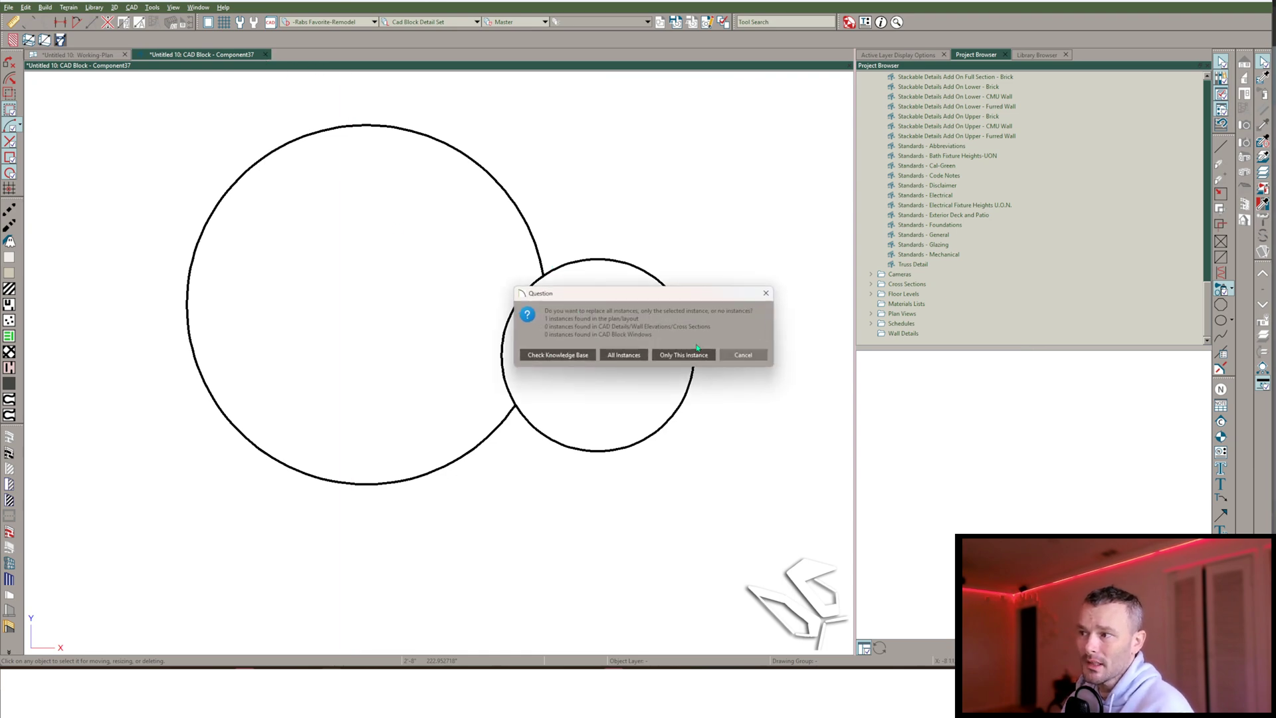
left_click(695, 354)
- Create a full camera perspective view aimed at the coffee table set
left_click(233, 74)
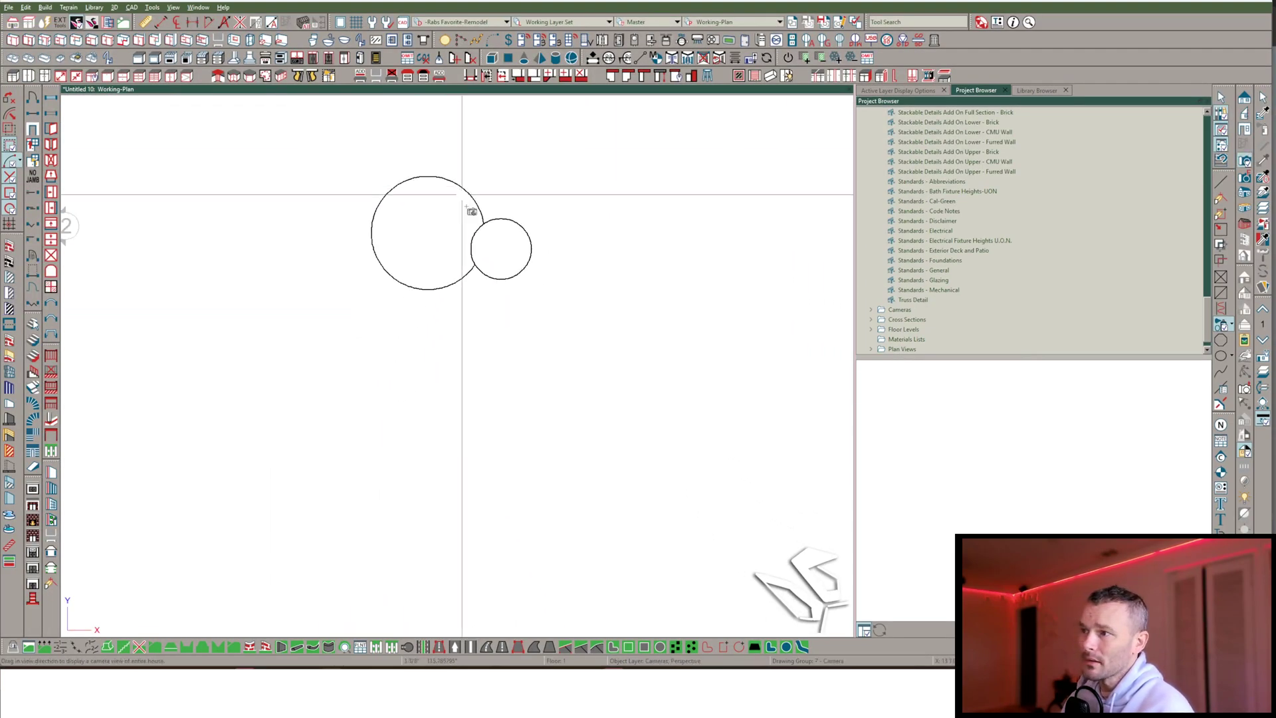
left_click_drag(522, 513, 472, 300)
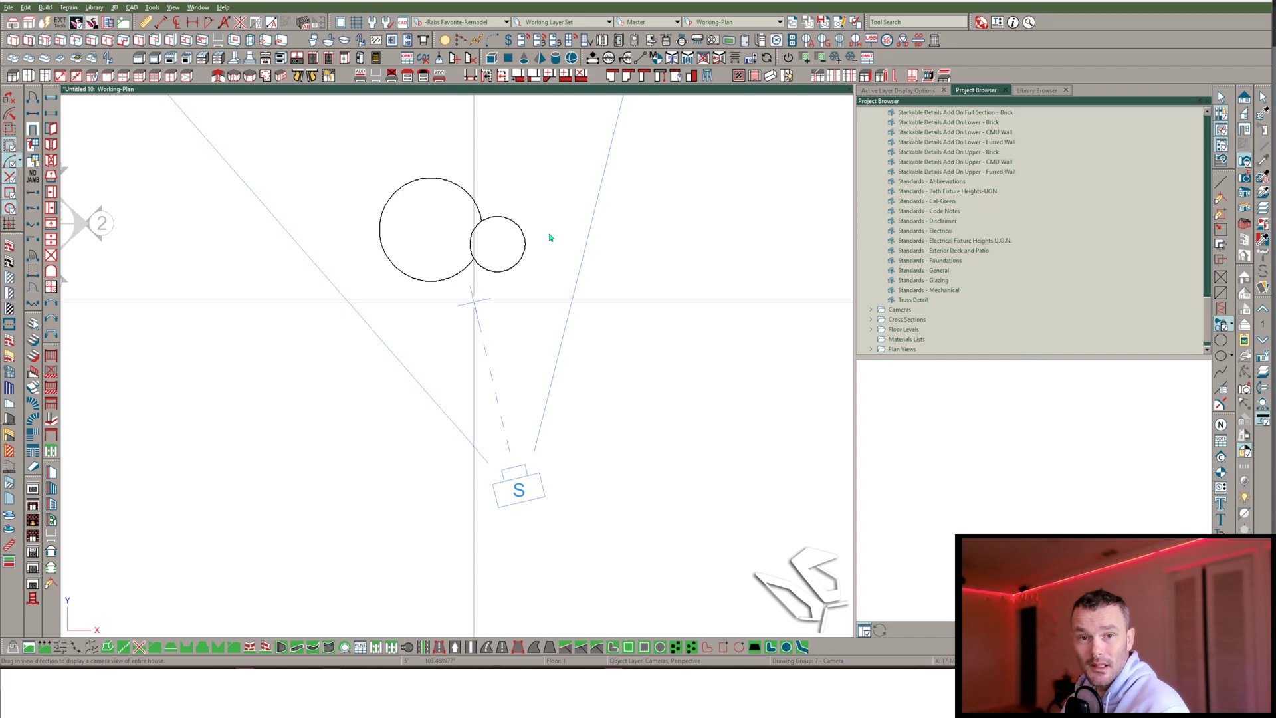
left_click_drag(566, 545, 572, 514)
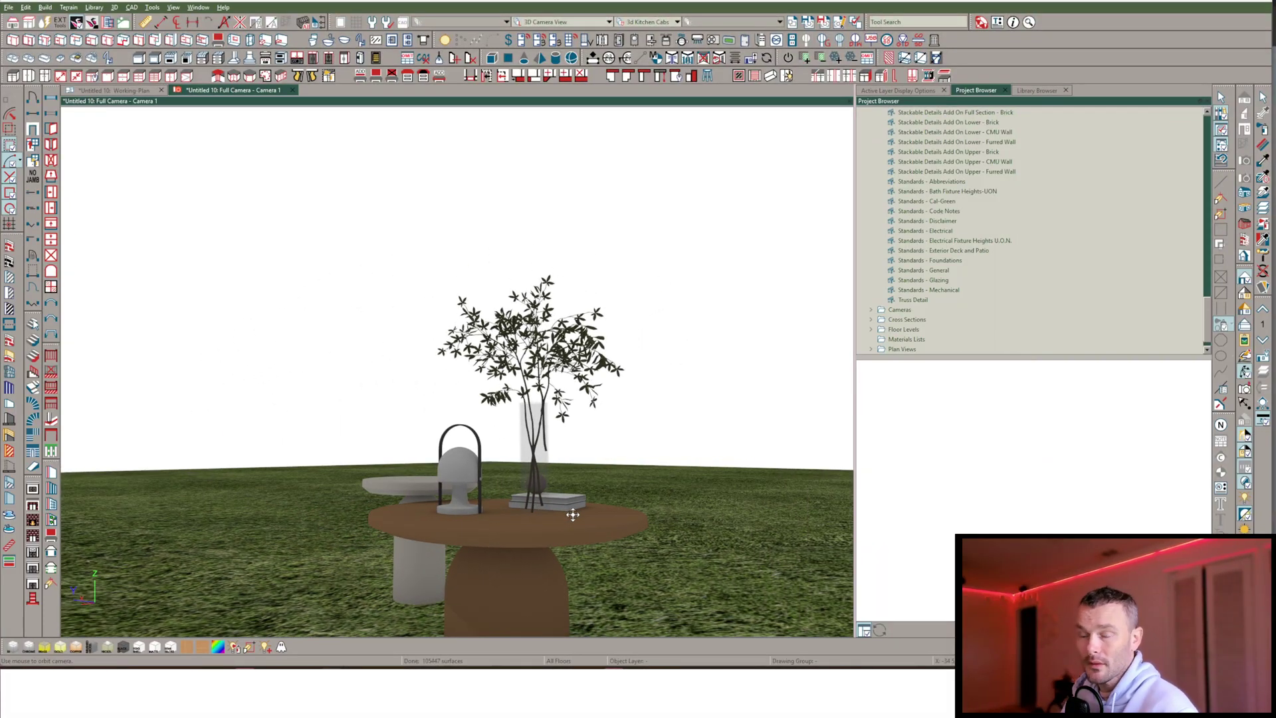
left_click_drag(573, 514, 584, 416)
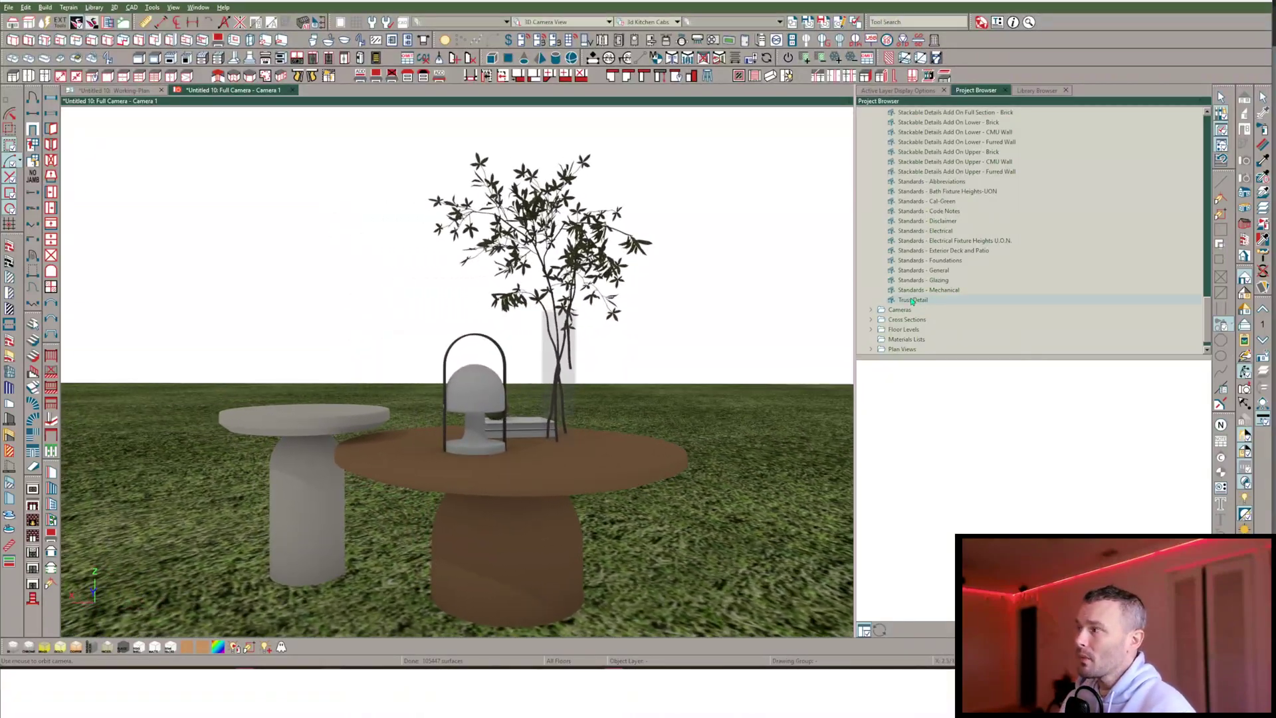
- Temporarily delete the lamp's dome and base surfaces in the camera view with Delete Surface
left_click(116, 8)
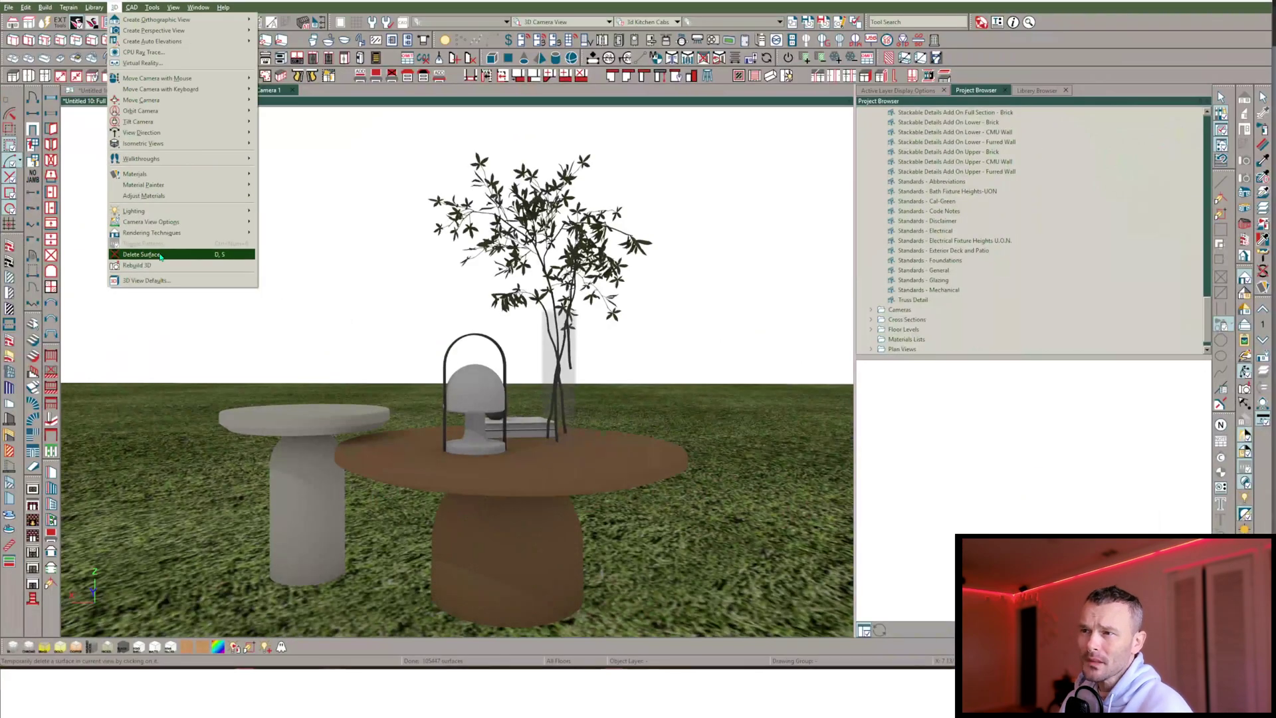
left_click(161, 255)
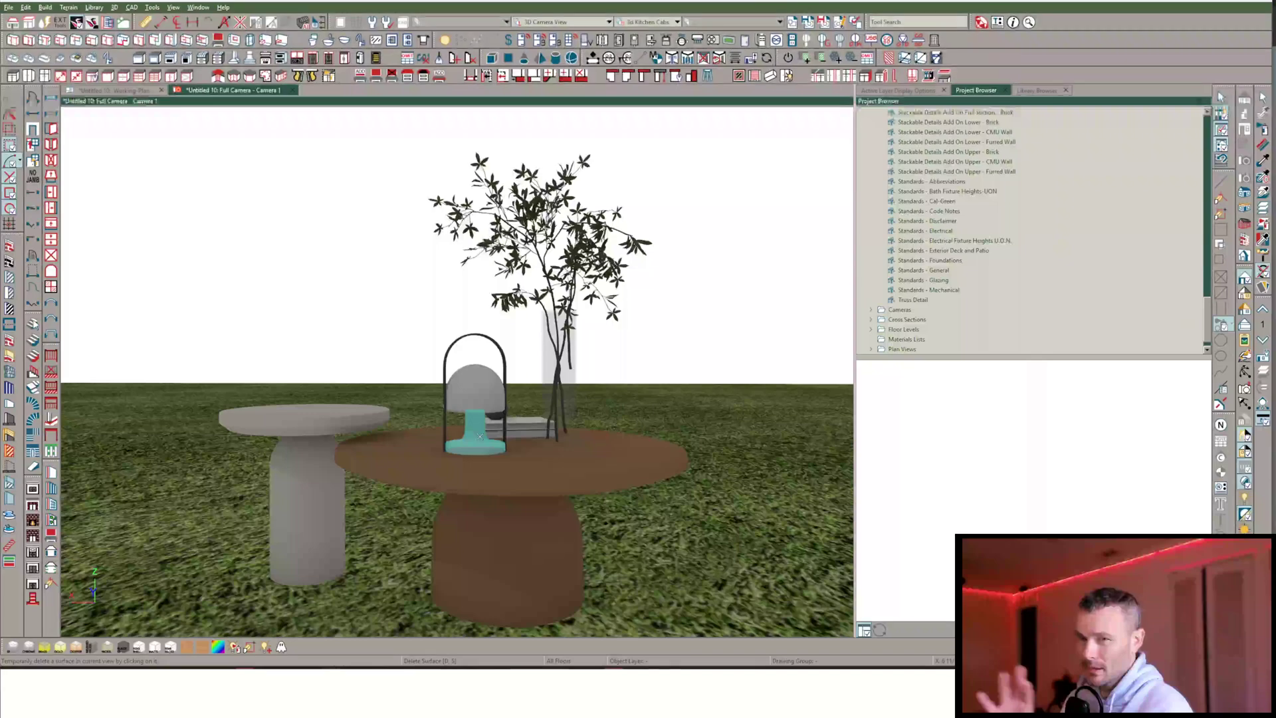
left_click(470, 388)
left_click(409, 447)
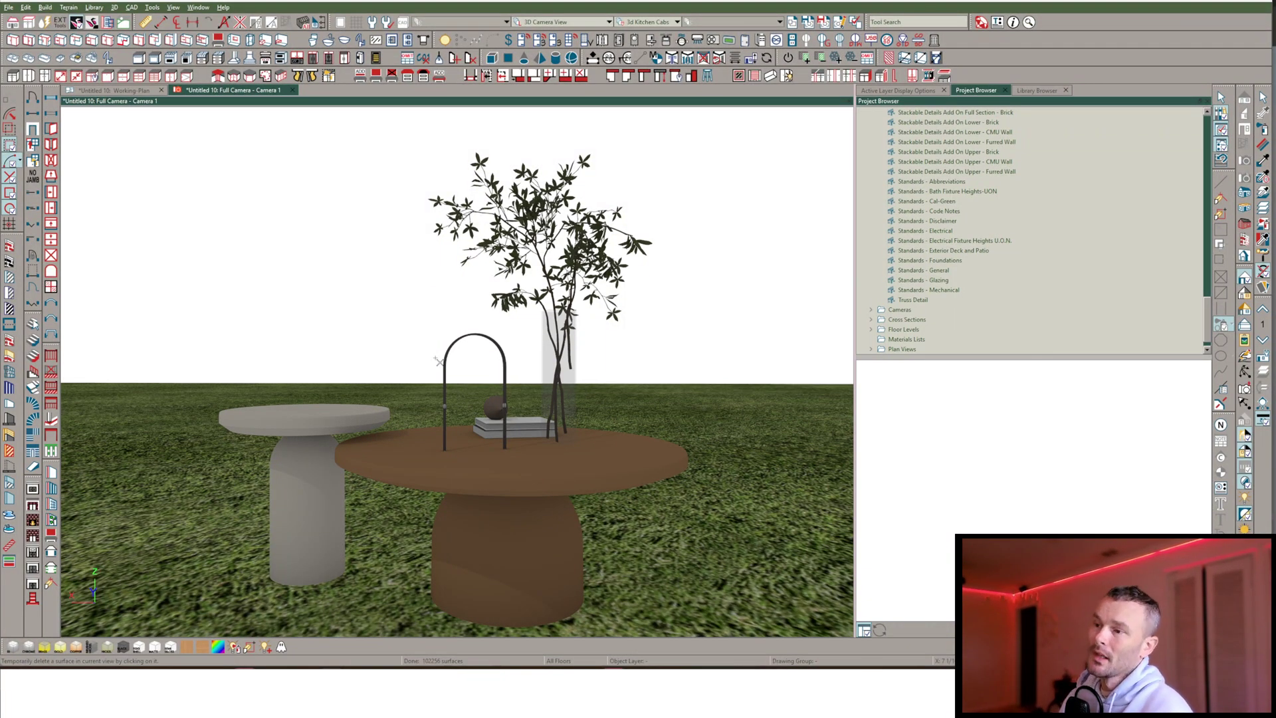
- Try to place a base cabinet on the terrain beside the coffee tables in the camera view
left_click(13, 76)
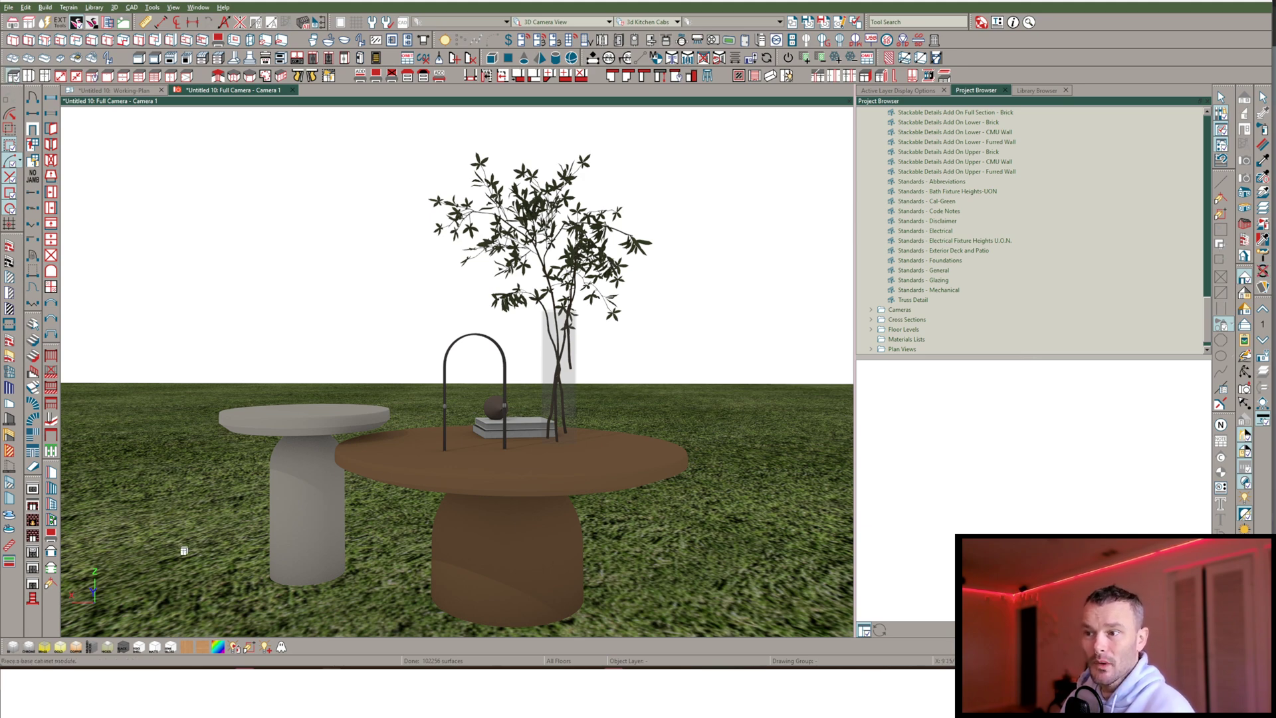
middle_click_drag(307, 479, 265, 387)
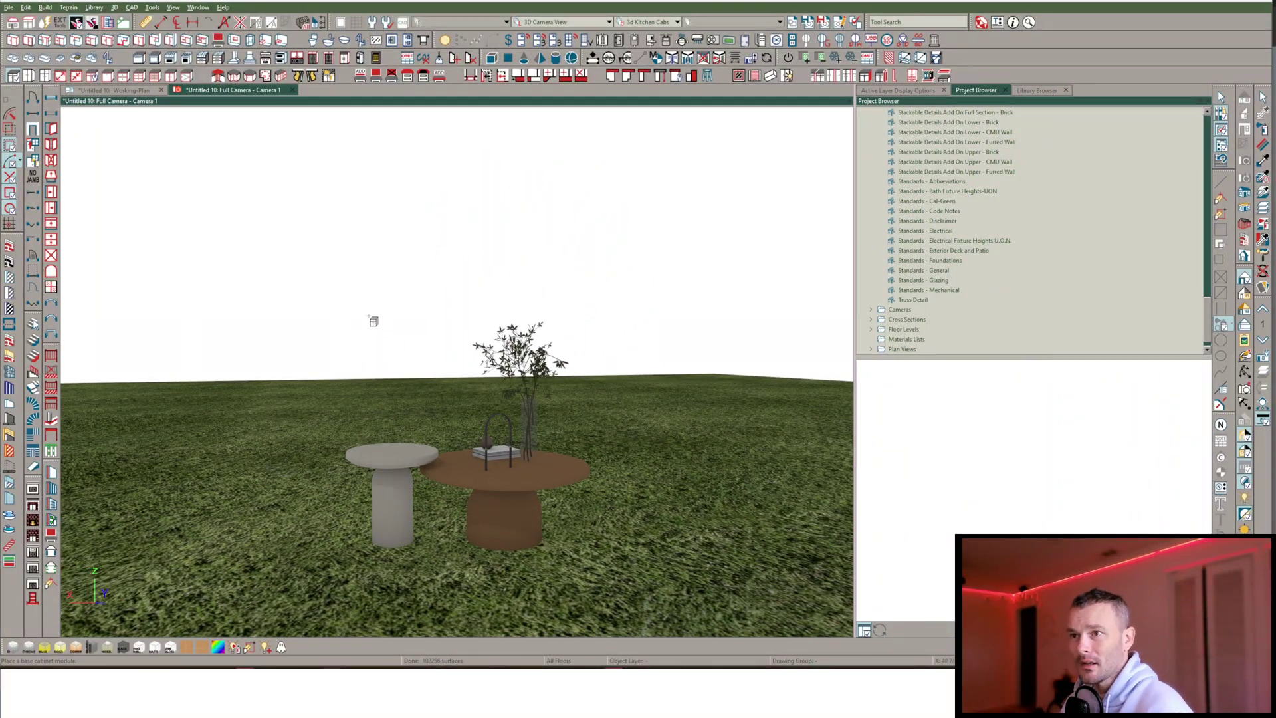
left_click(251, 410)
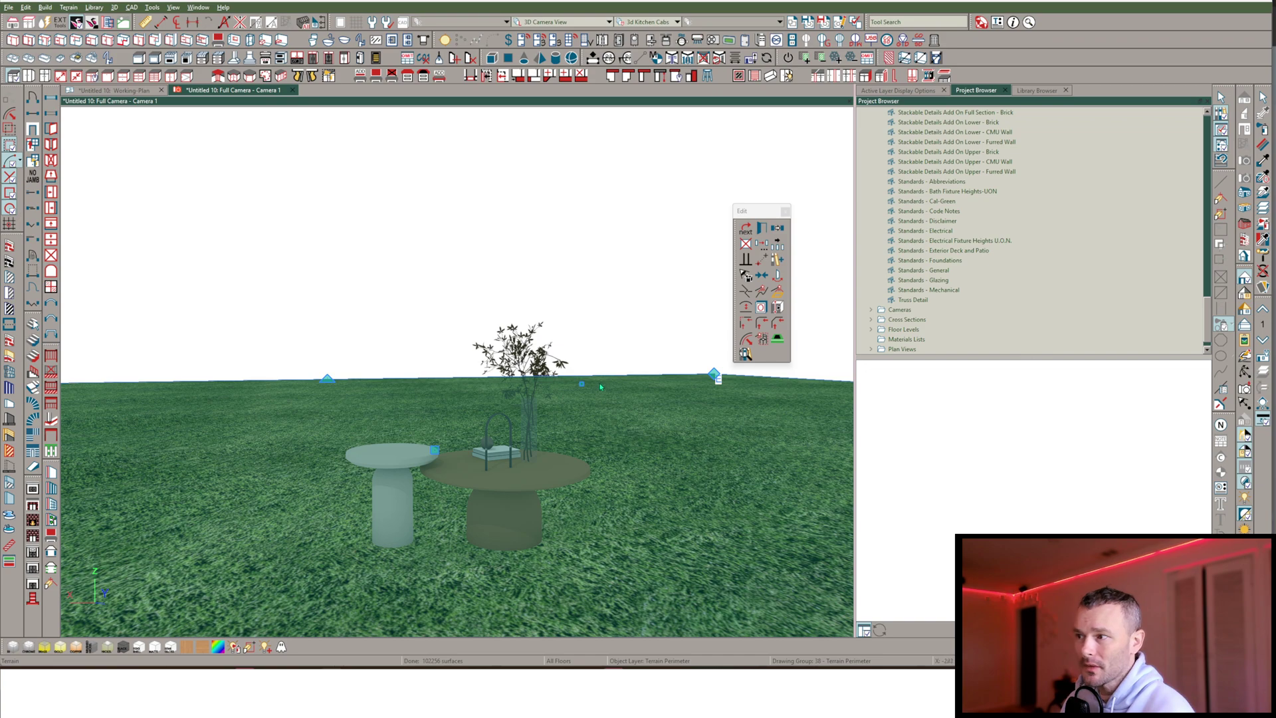
middle_click_drag(781, 398, 425, 412)
scroll(425, 409, "up", 10)
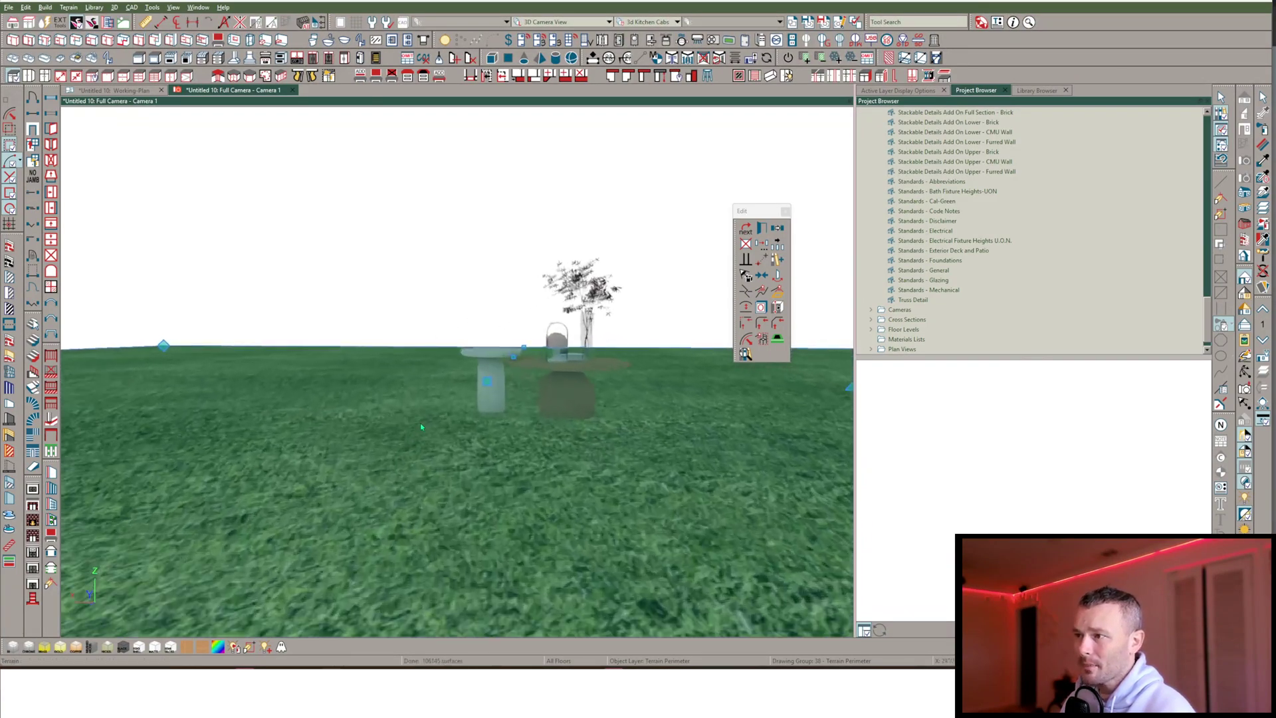
key("Escape")
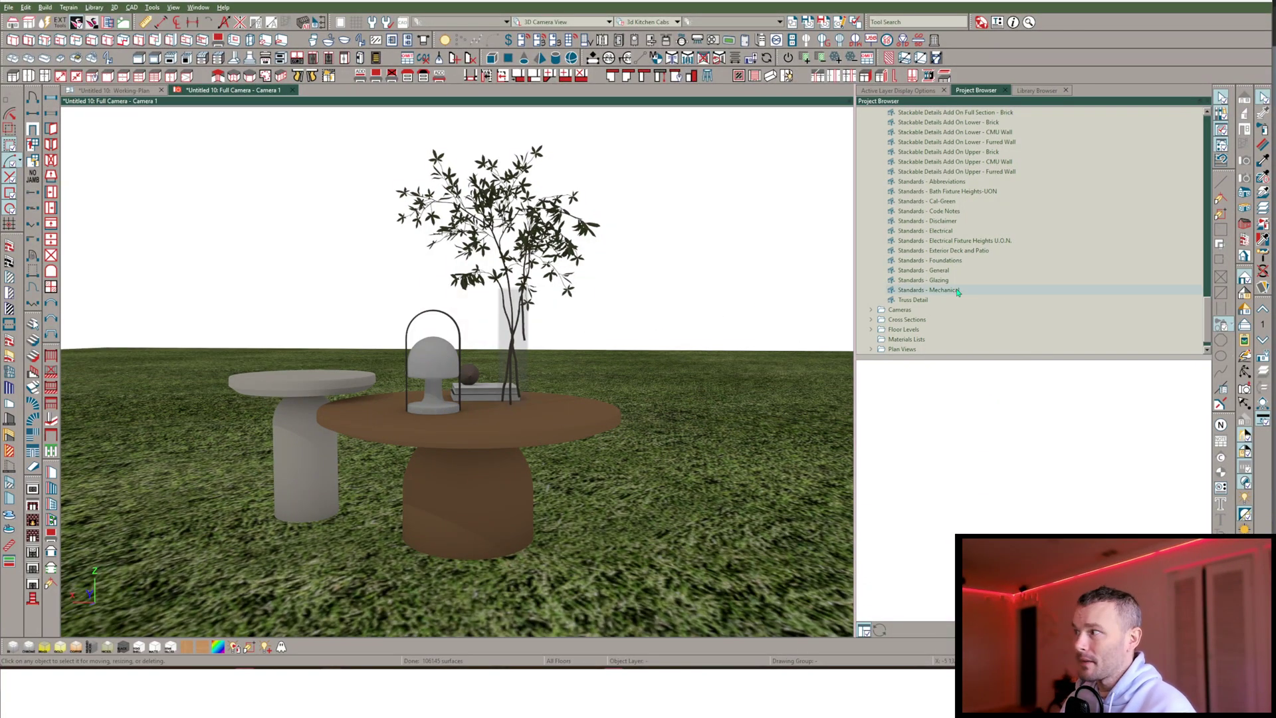
- Temporarily delete the base and top surfaces of the smaller gray table in the camera view with Delete Surface
left_click(1262, 269)
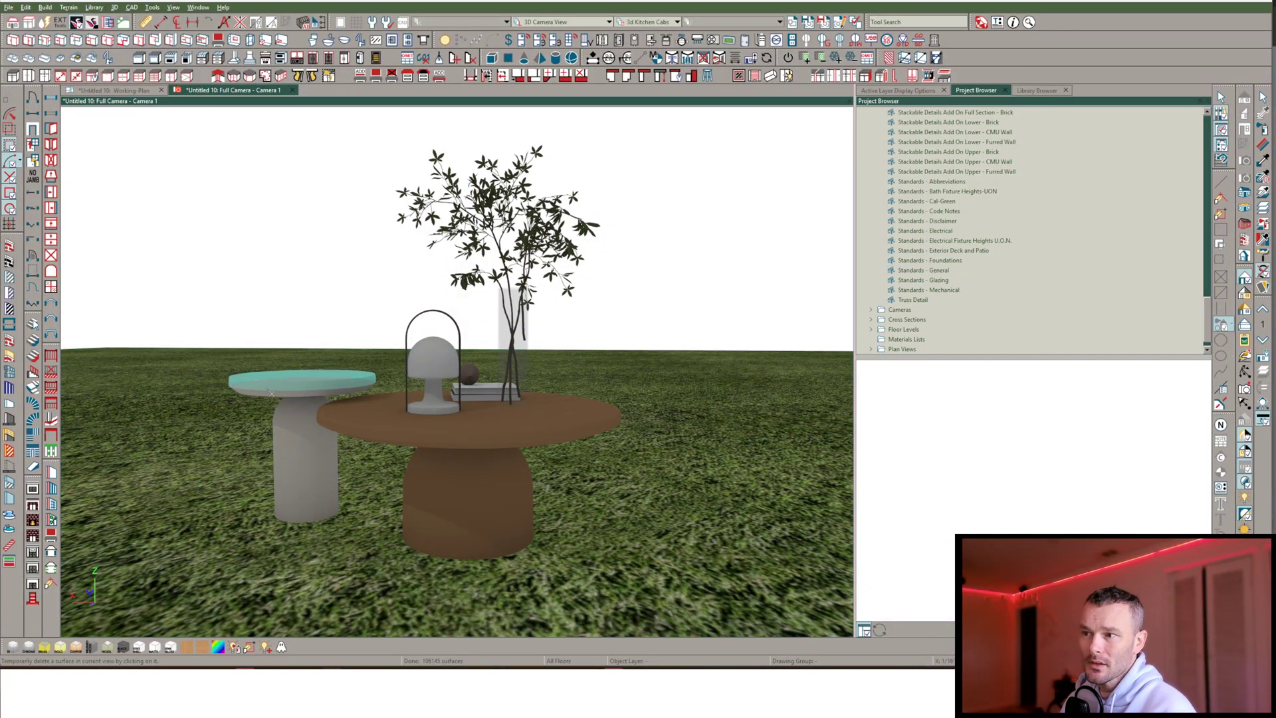
left_click(302, 419)
left_click(306, 387)
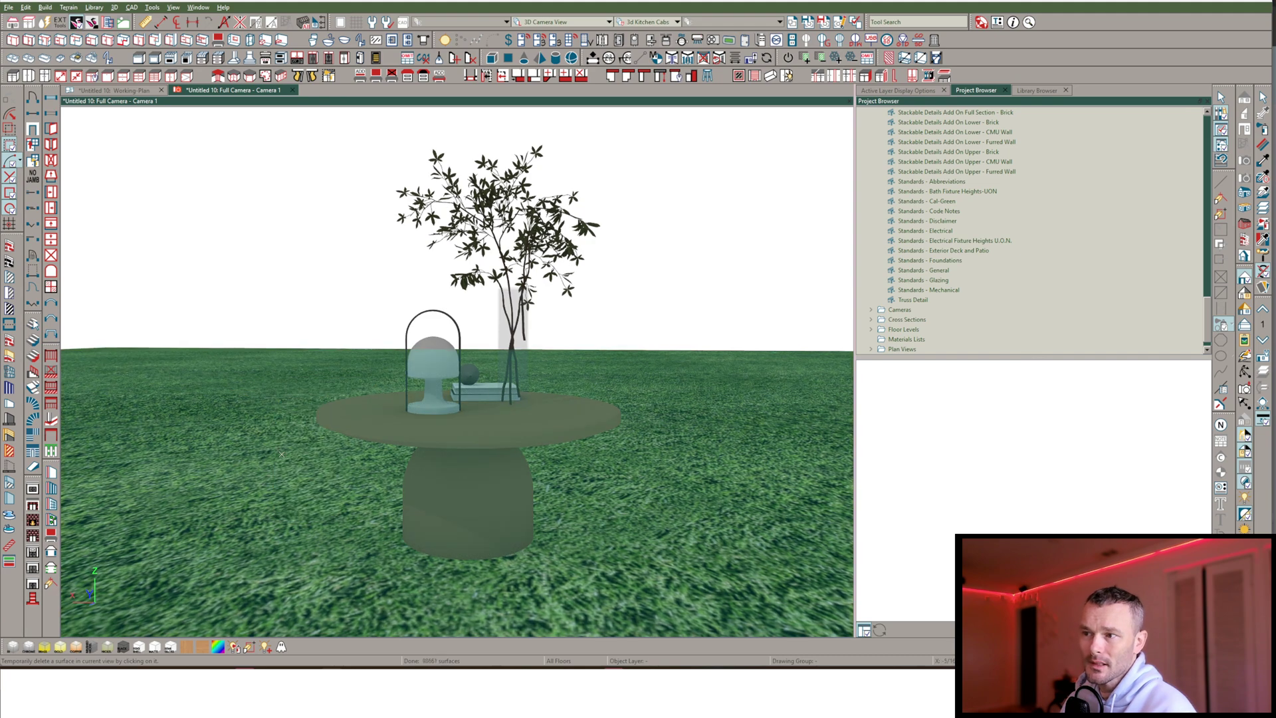
- Convert the remaining table model to a Fixture (Interior) symbol and place it in the camera view
key("space")
left_click(455, 430)
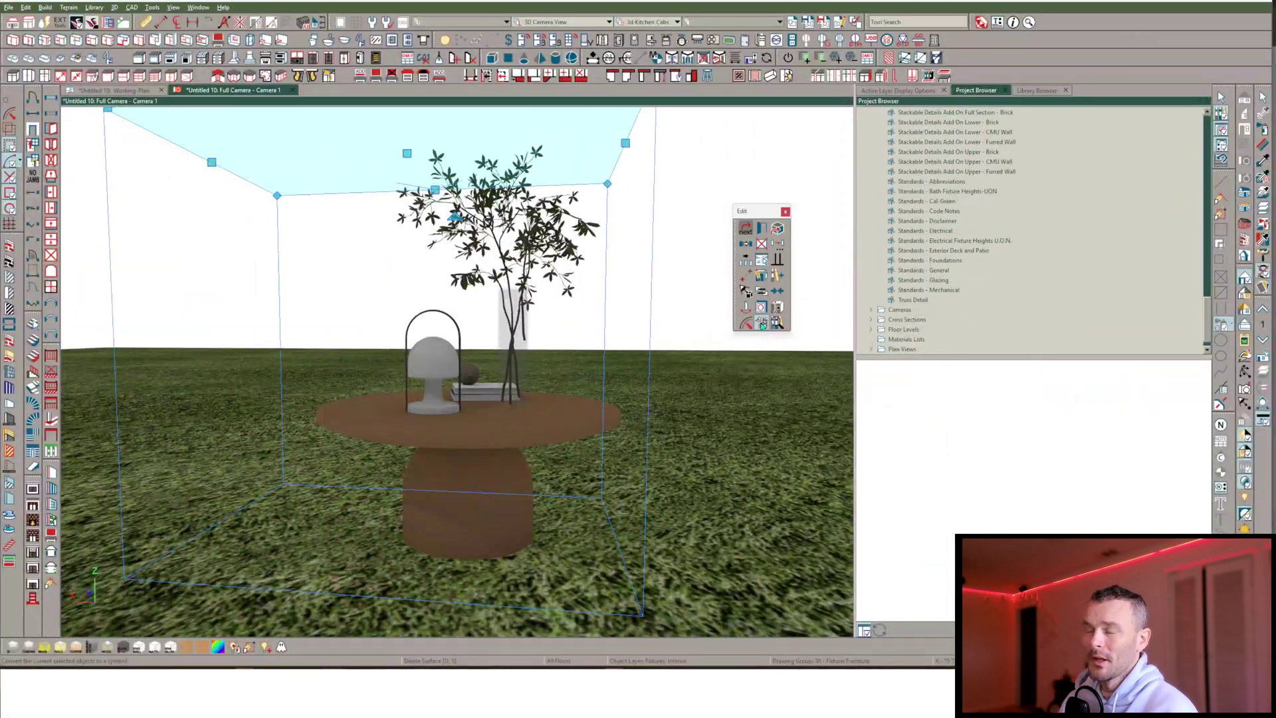
left_click(763, 324)
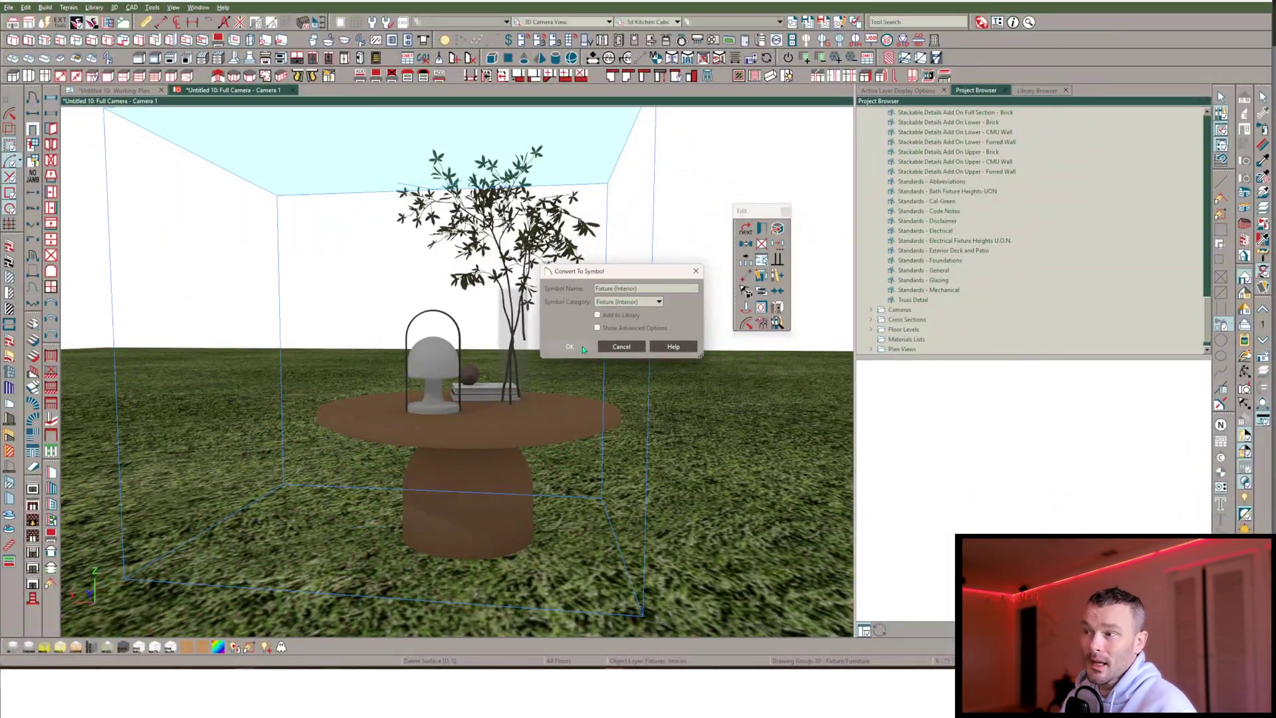
left_click(578, 347)
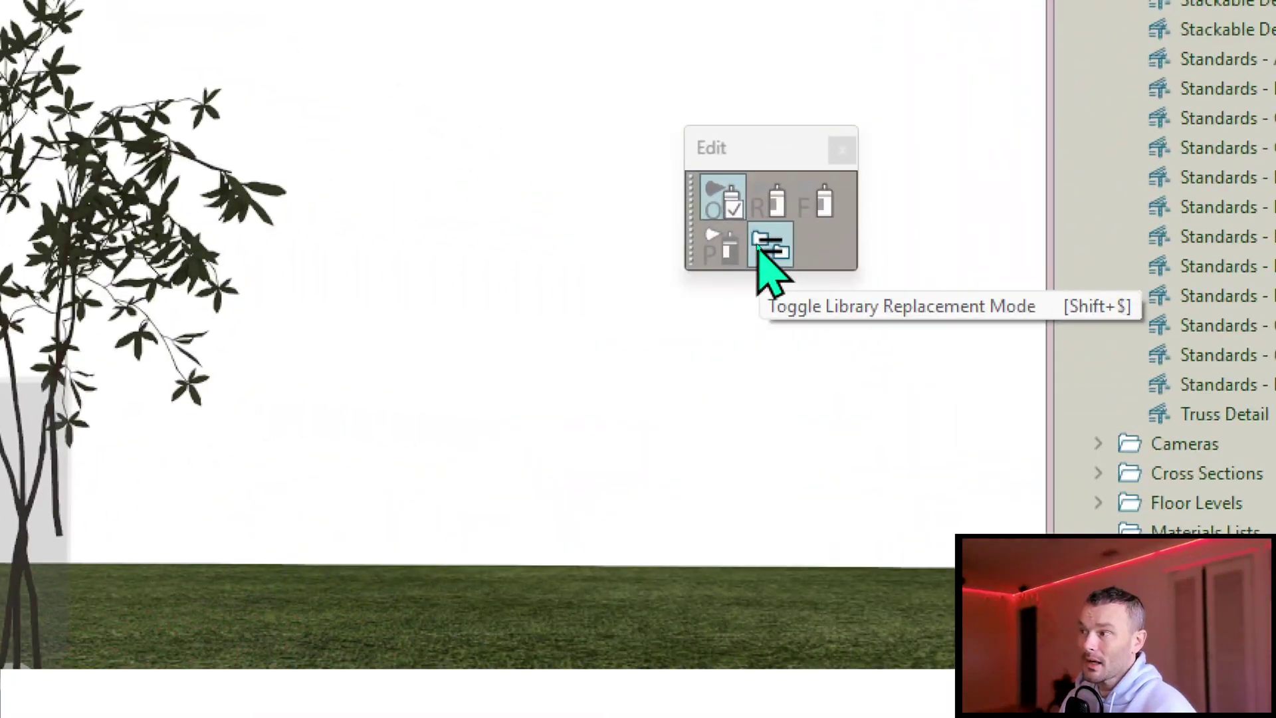
left_click(764, 246)
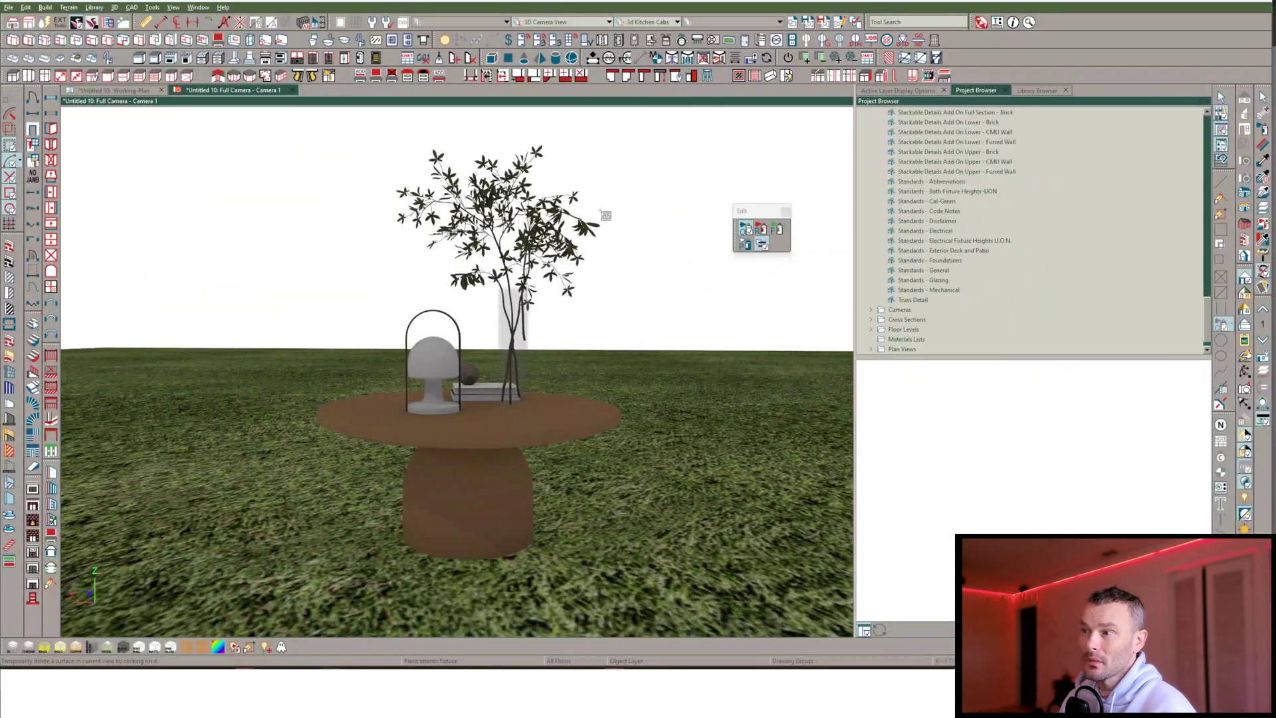
left_click(479, 440)
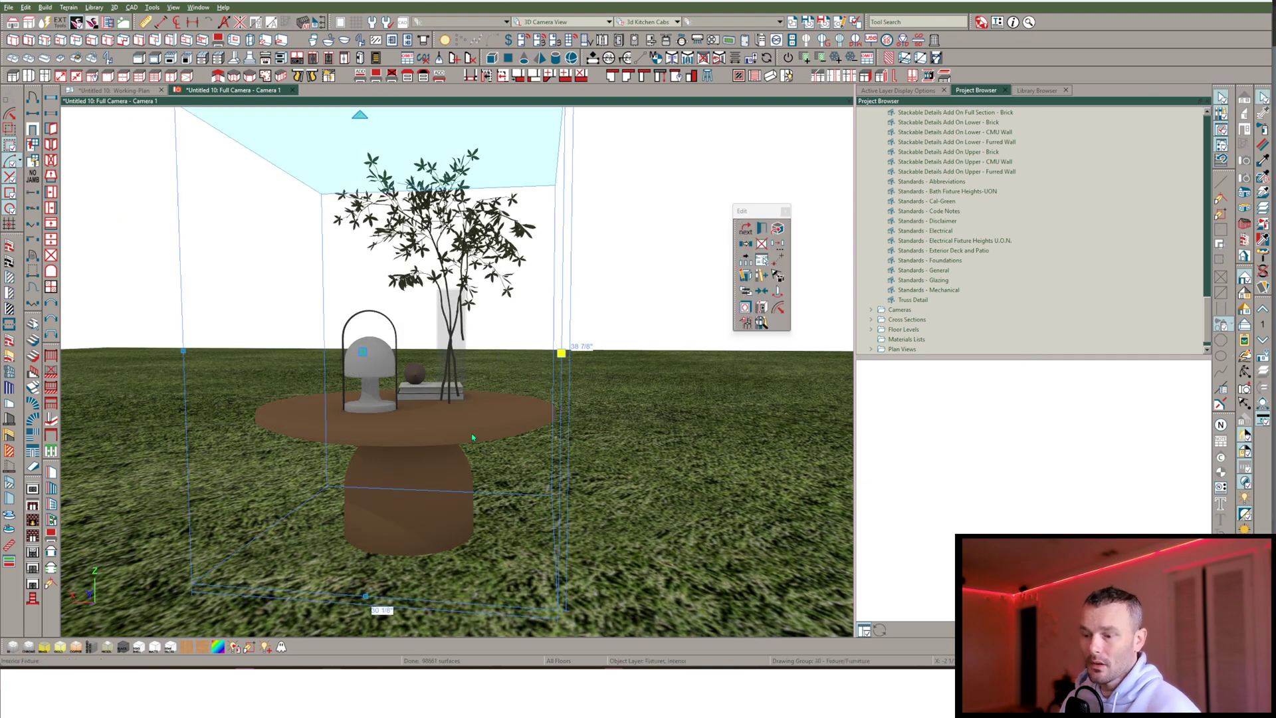
- Check the 2D symbol in the converted table's Fixture Specification, discard any changes and deselect the table
double_click(472, 438)
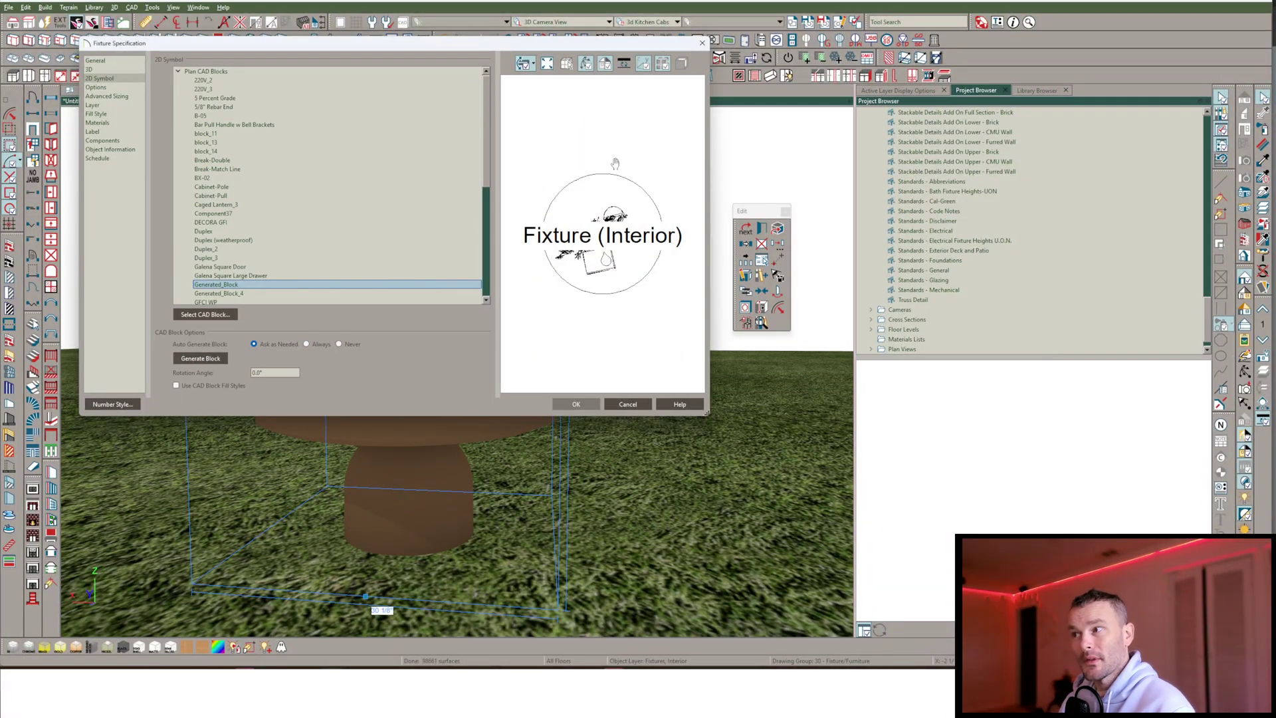
left_click(626, 404)
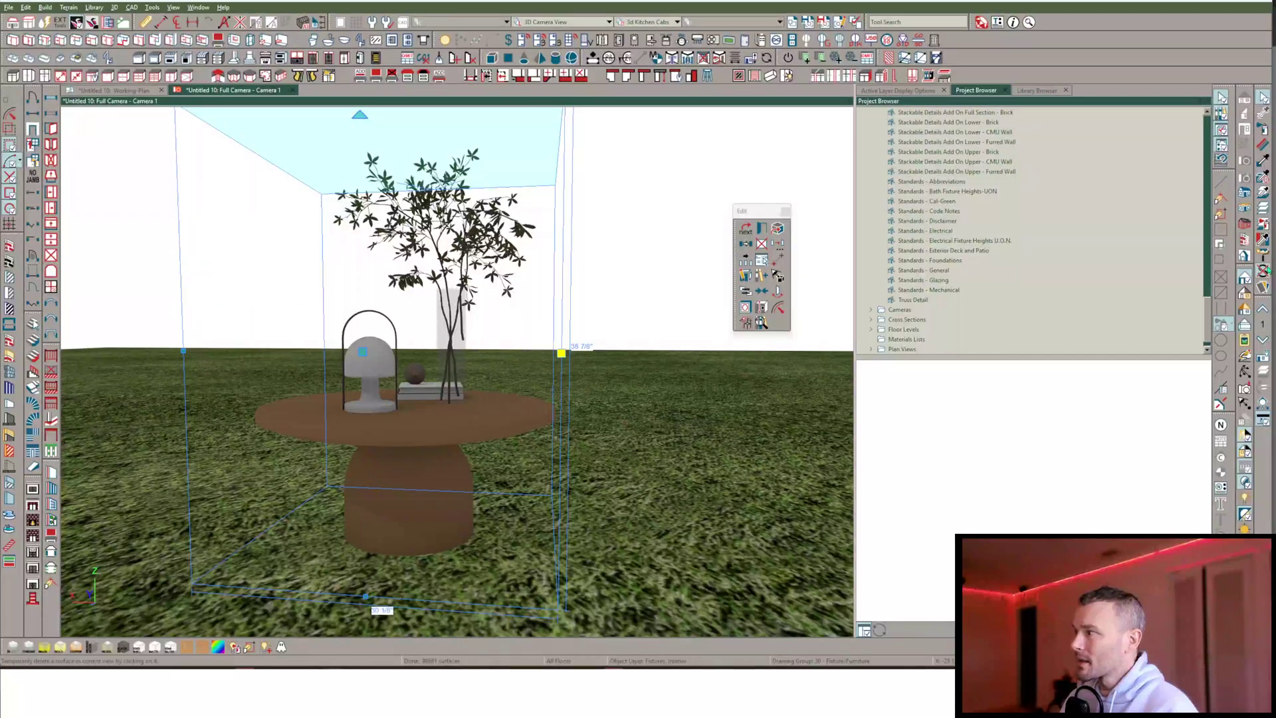
key("Escape")
- Temporarily delete individual leaf surfaces from the plant on the table with Delete Surface
scroll(421, 365, "up", 5)
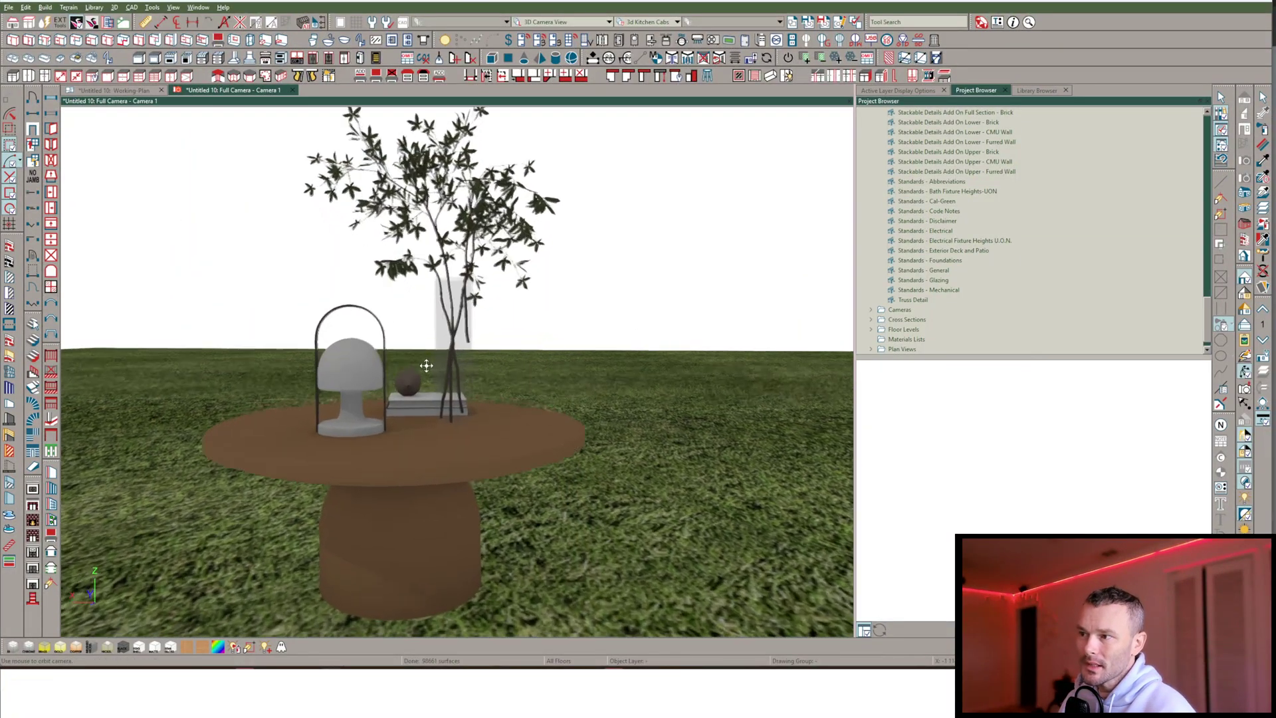
scroll(404, 320, "up", 5)
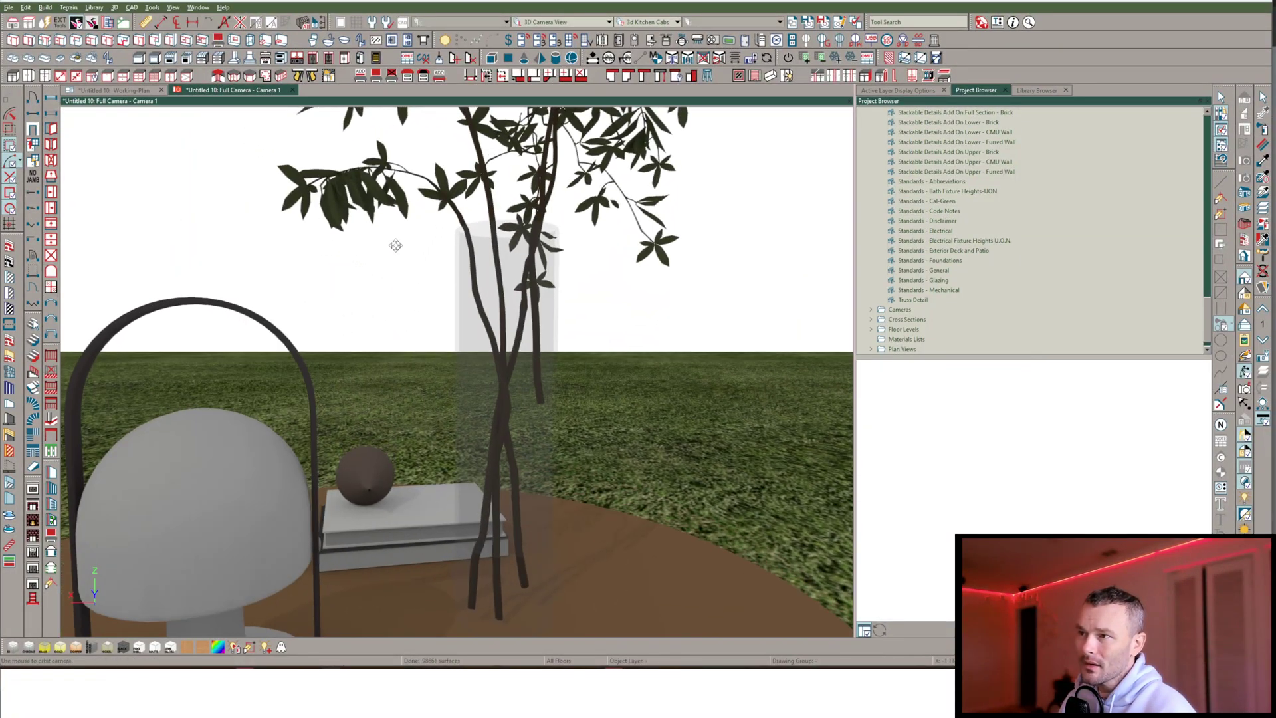
left_click(342, 204)
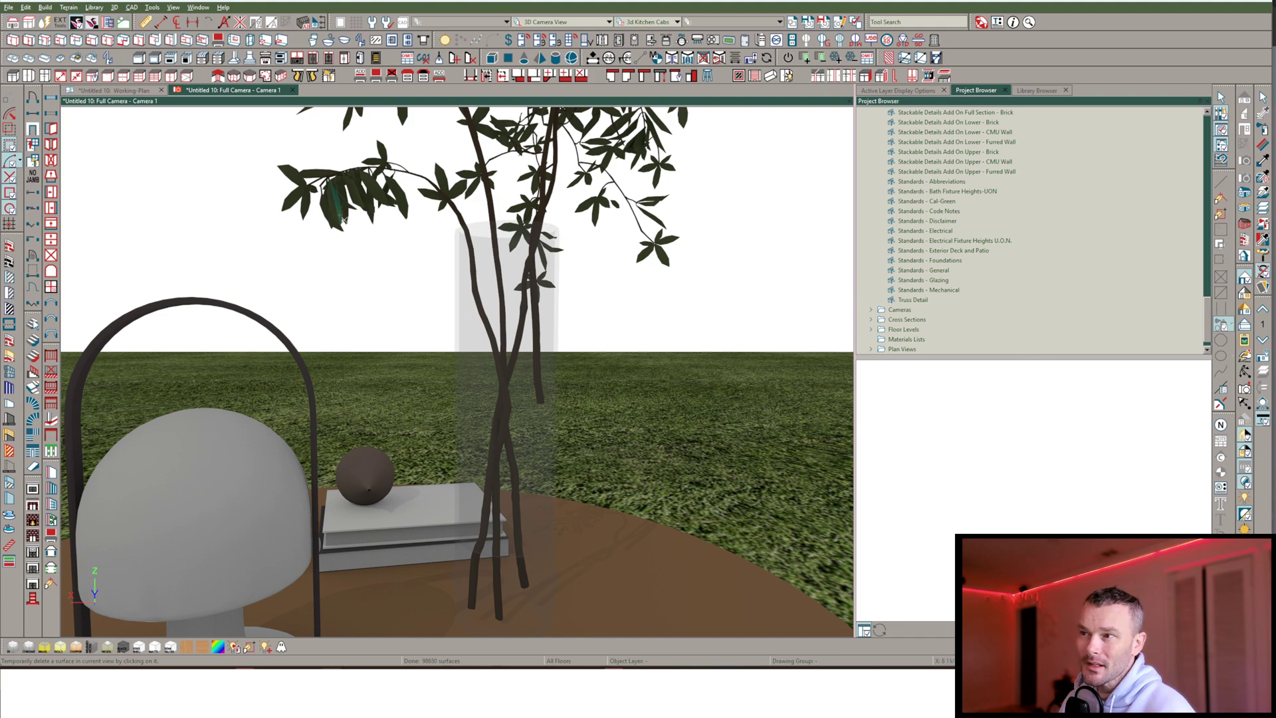
left_click(344, 205)
left_click(332, 213)
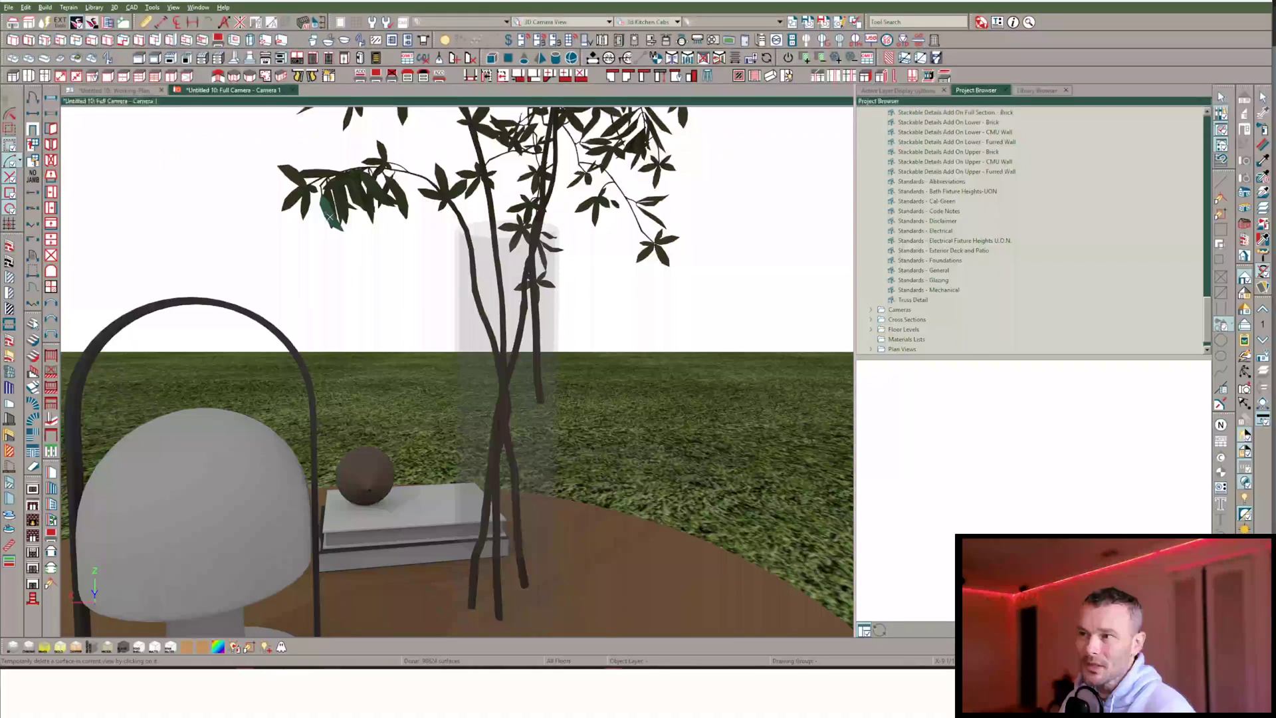
scroll(363, 279, "down", 5)
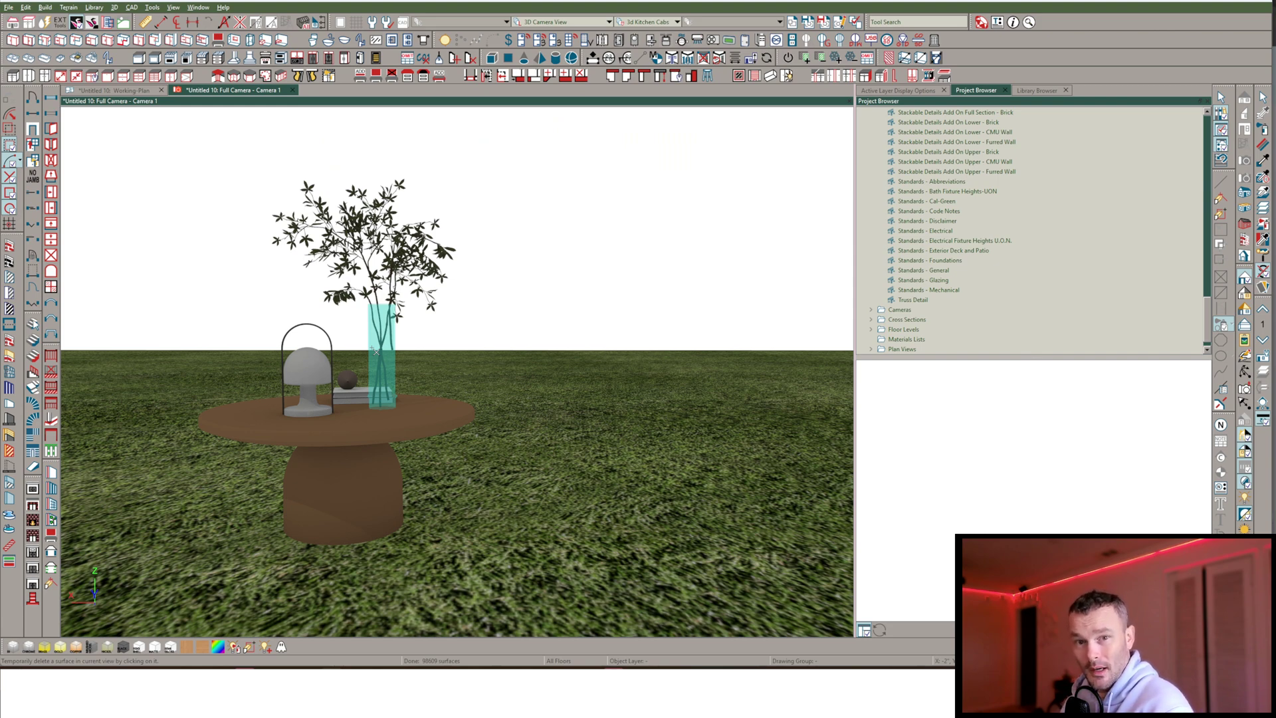
- Switch to the 3D Warehouse DECOR collection in Chrome, dismiss its pop-up, look over the models and return to Chief Architect
key("alt+Tab")
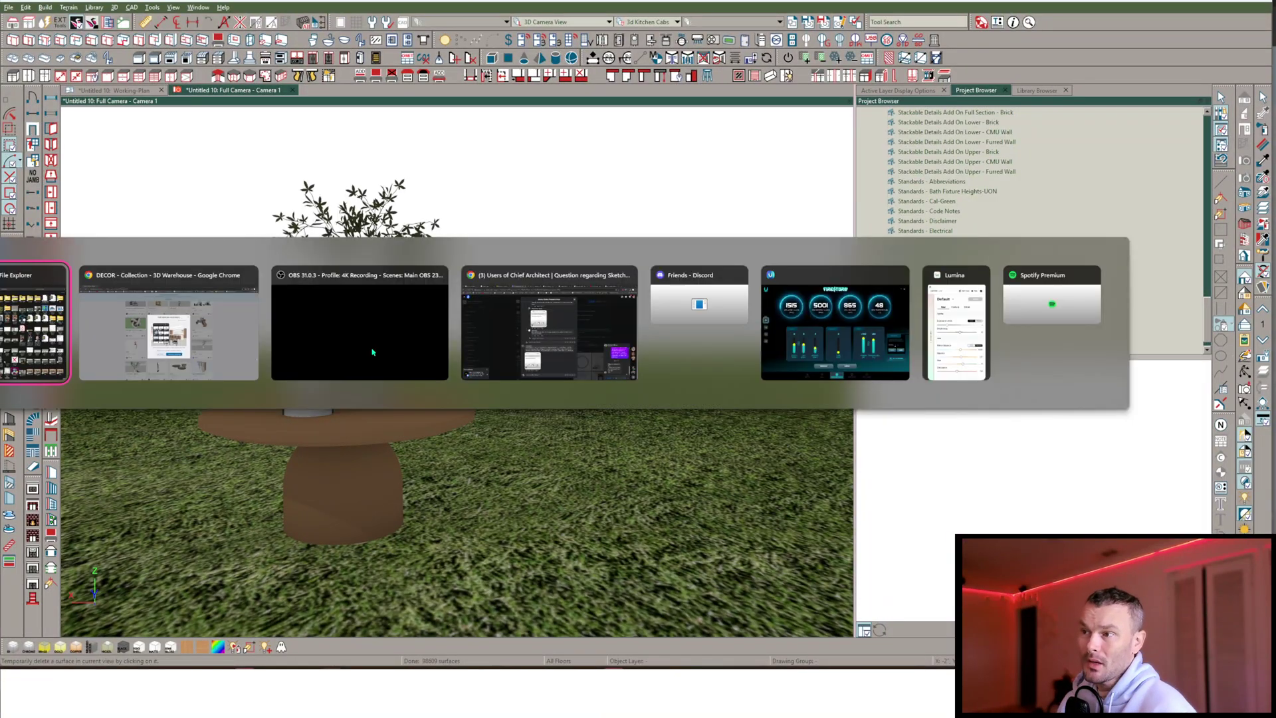
key("Tab")
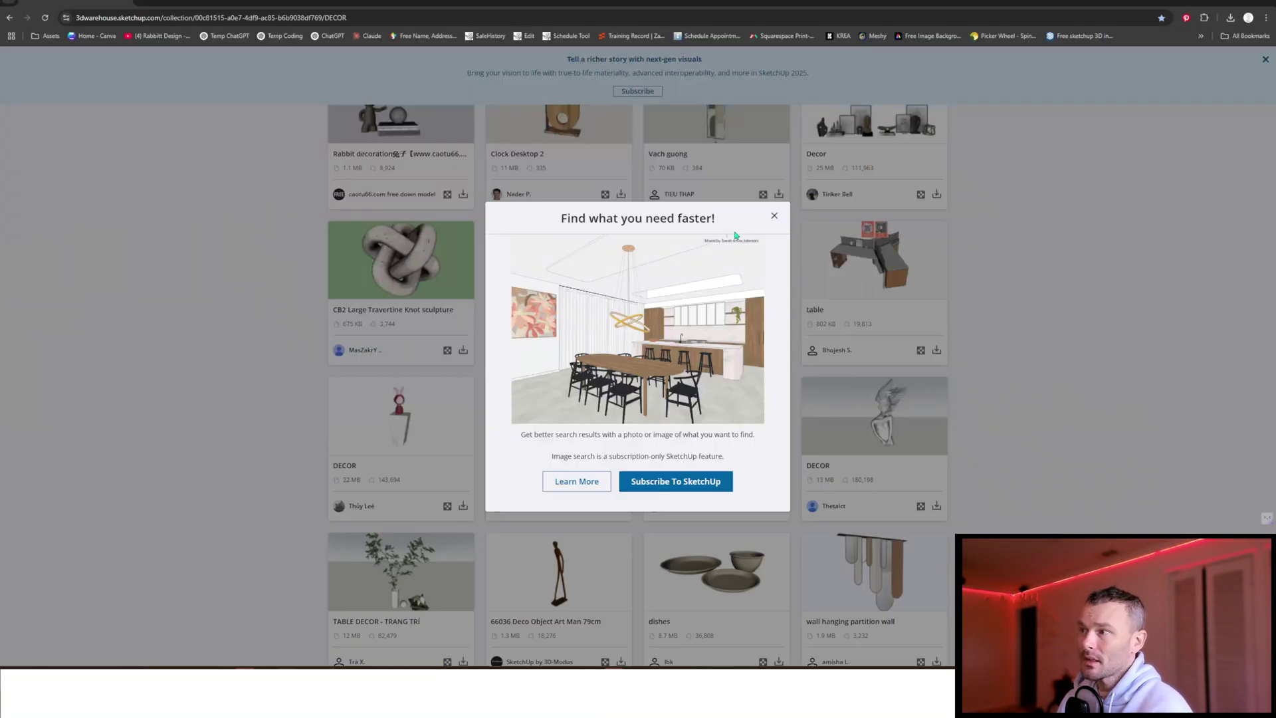
left_click(774, 215)
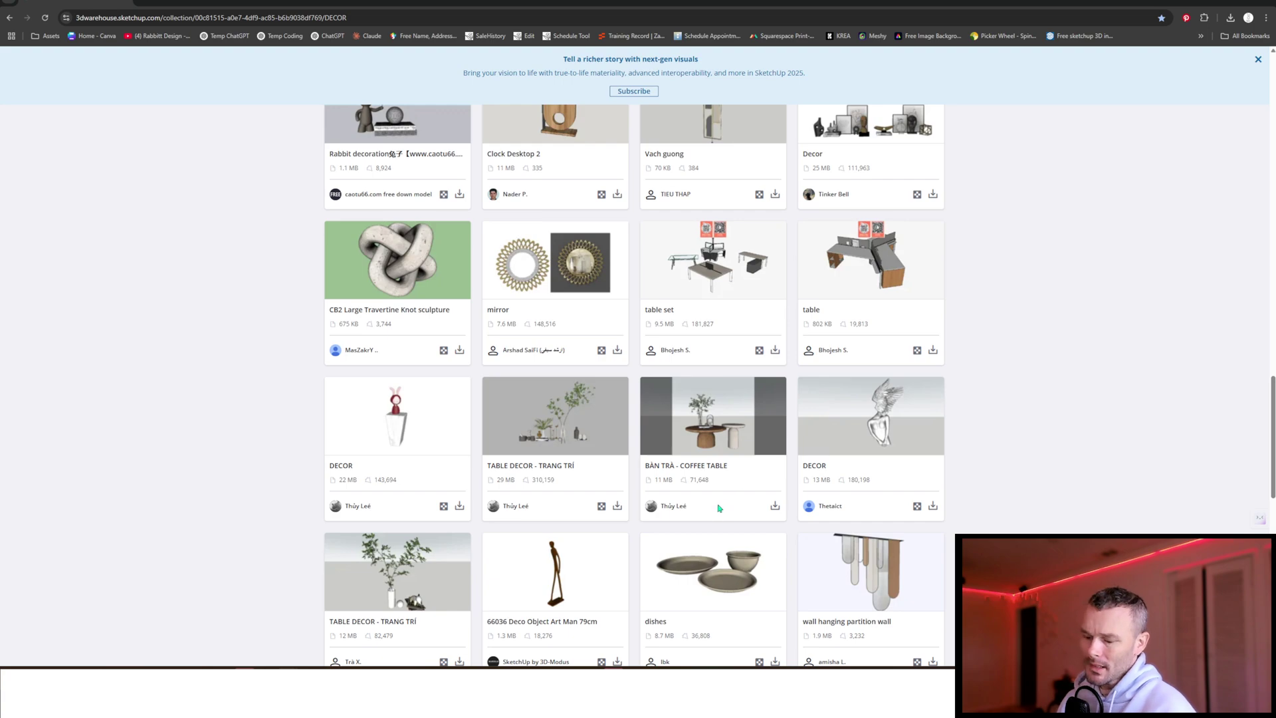
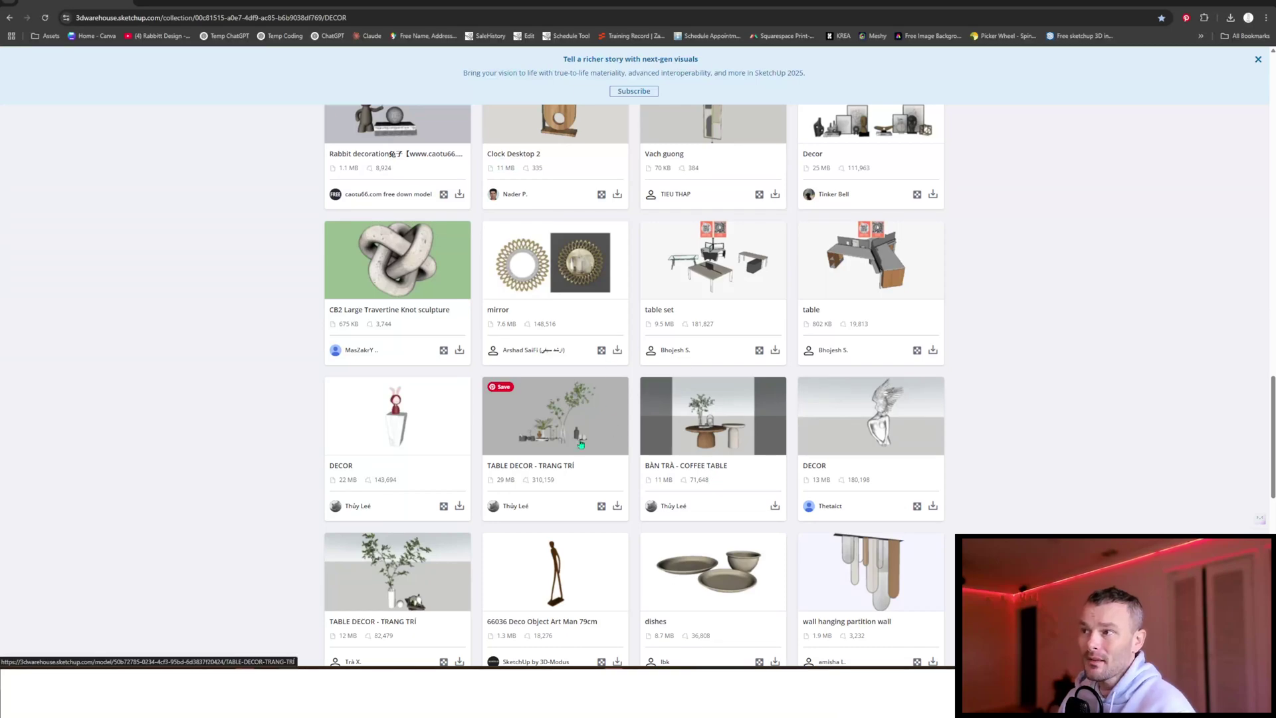
mouse_move(331, 691)
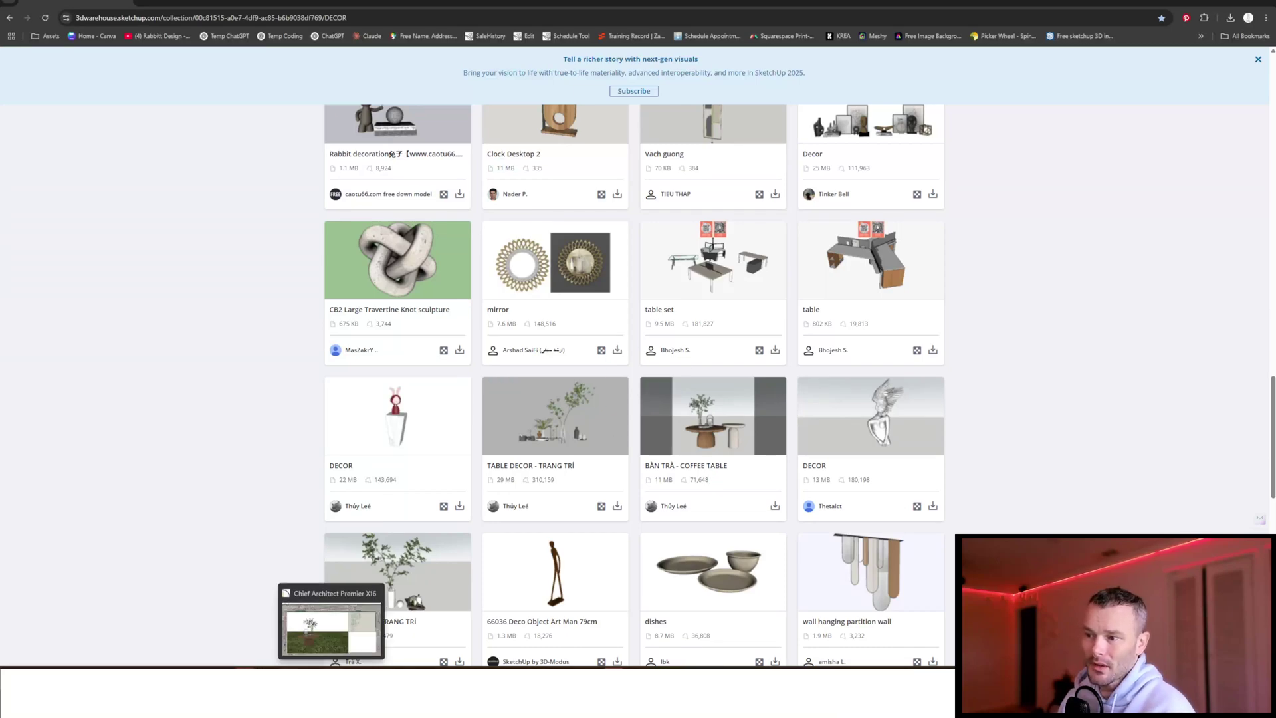
left_click(330, 628)
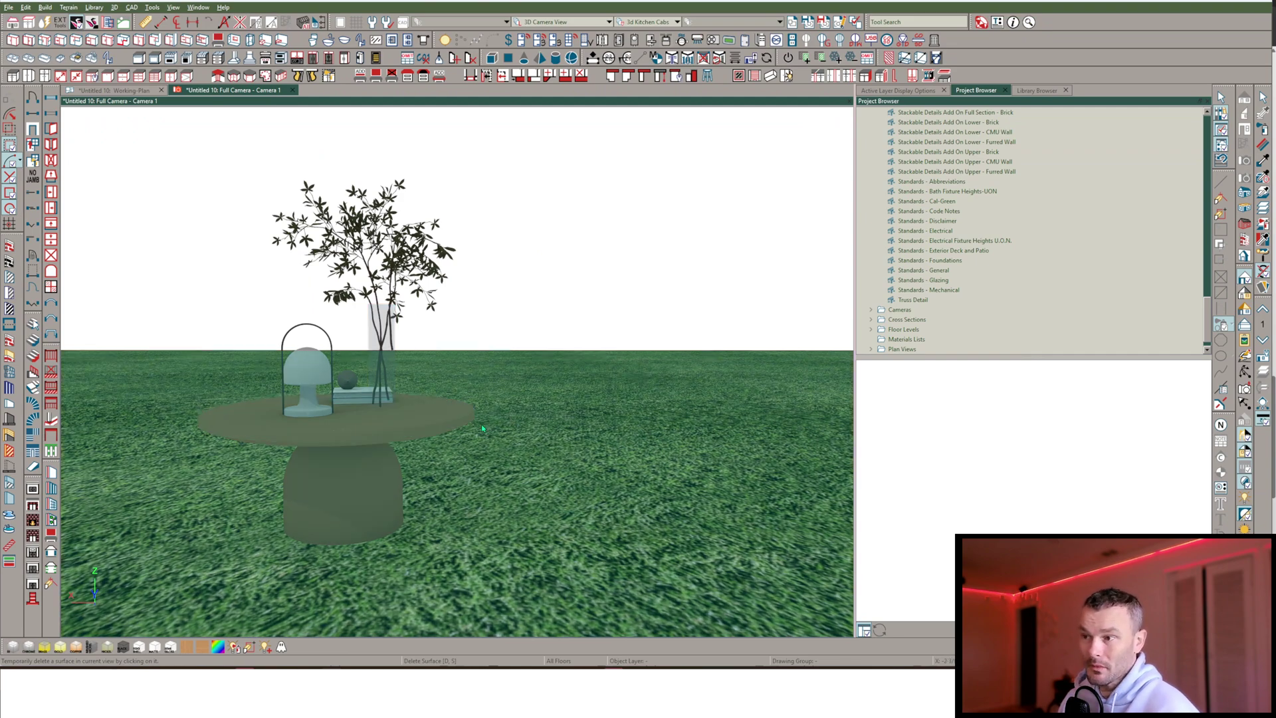
- Restore the complete two-table set and review the 3D settings in its Fixture Specification
left_click(481, 424)
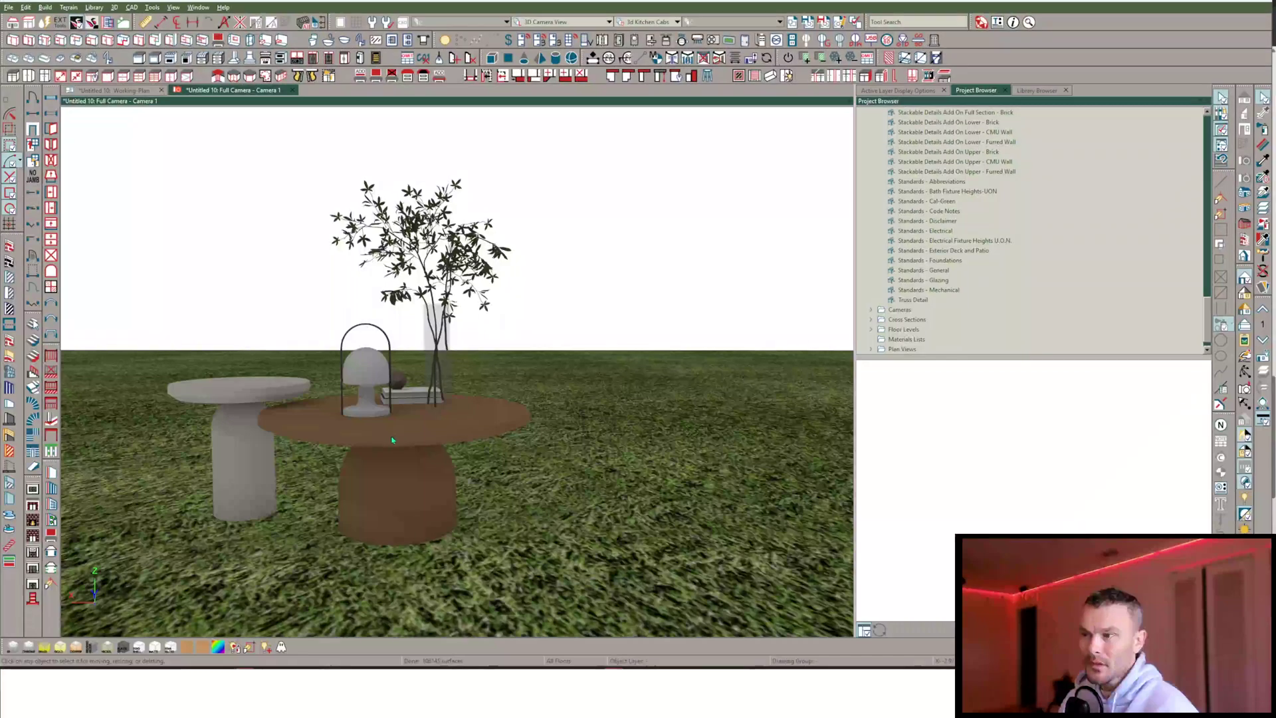
left_click(387, 442)
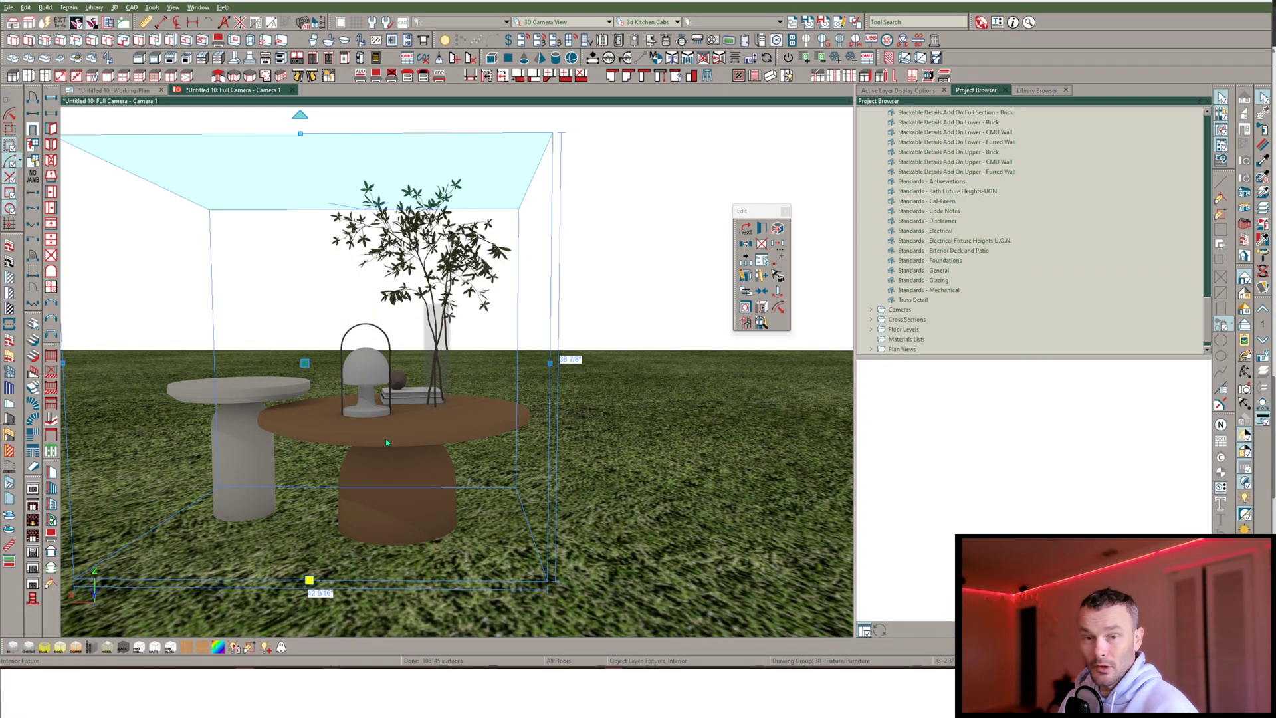
double_click(387, 442)
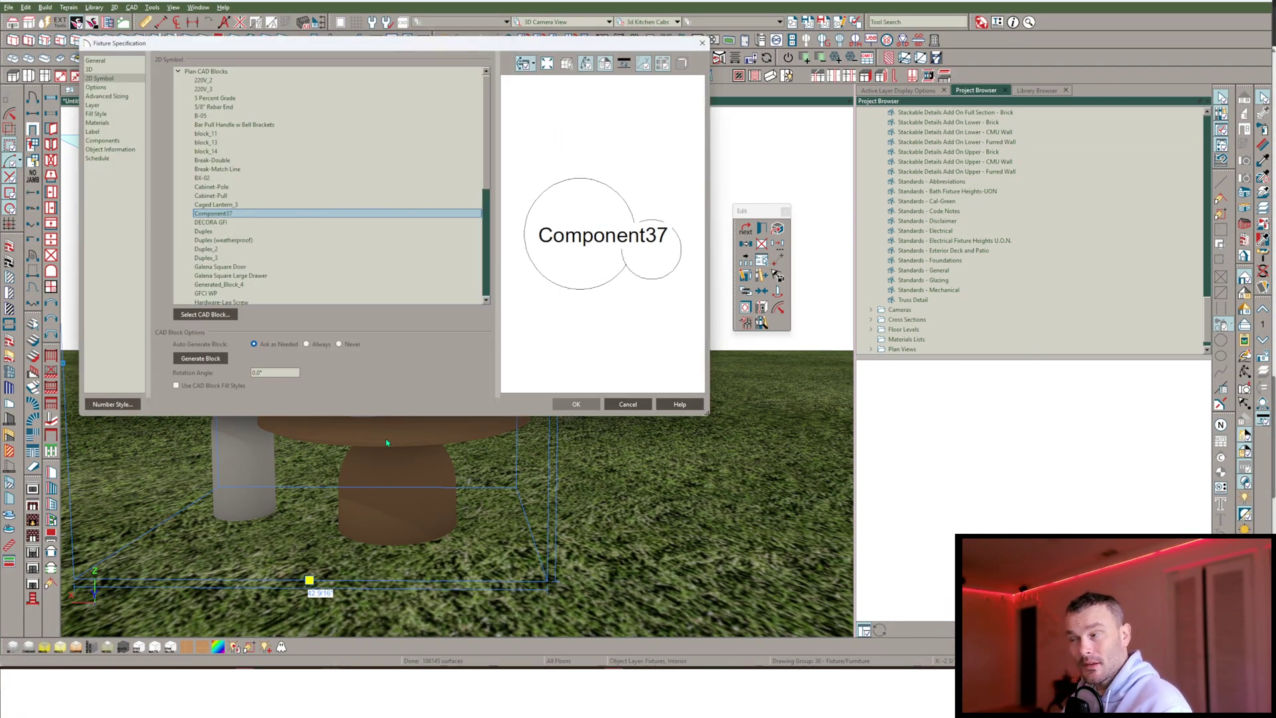
left_click(93, 69)
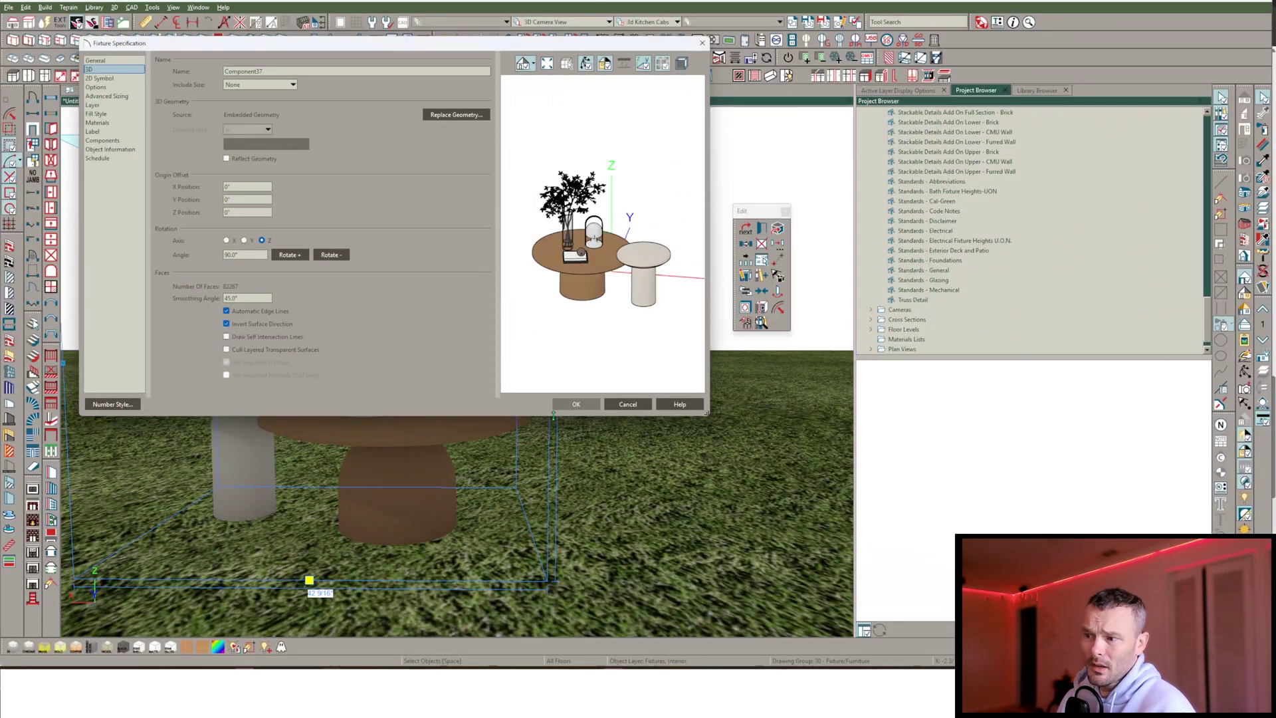
left_click(575, 404)
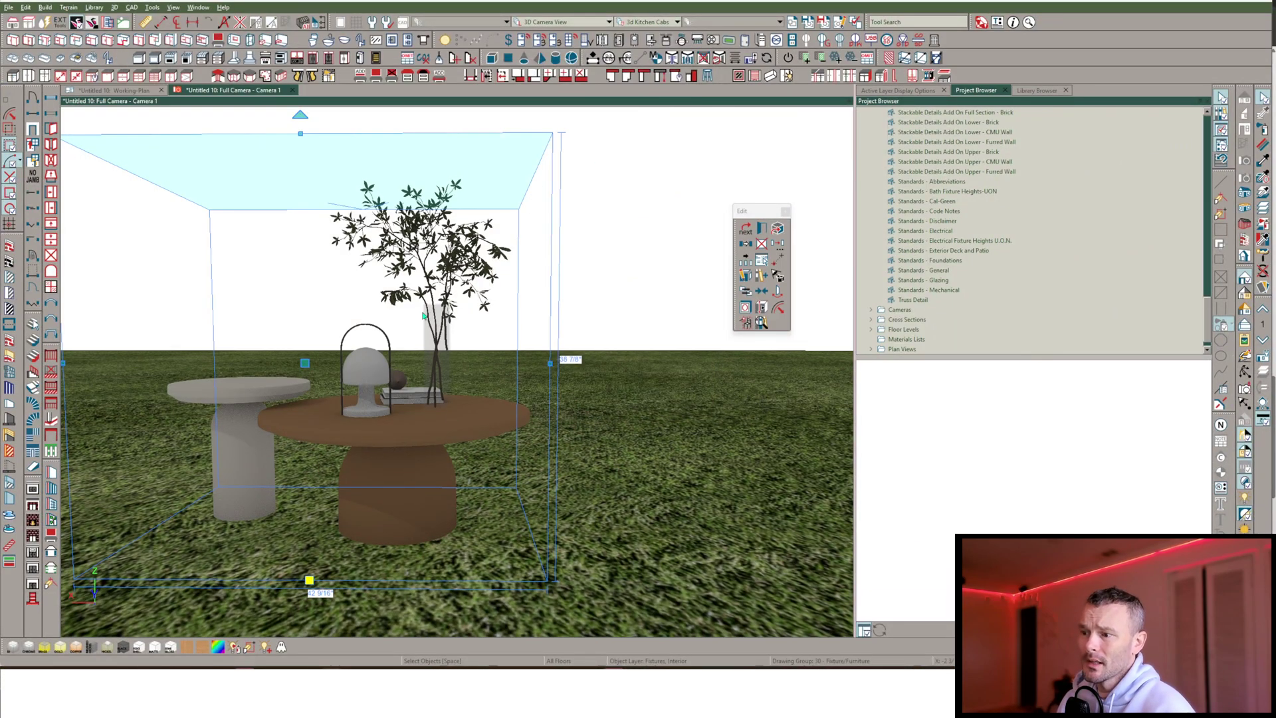
- Reopen the table set's Fixture Specification, set its smoothing angle to 0° and inspect the edge lines in the preview
scroll(422, 315, "up", 5)
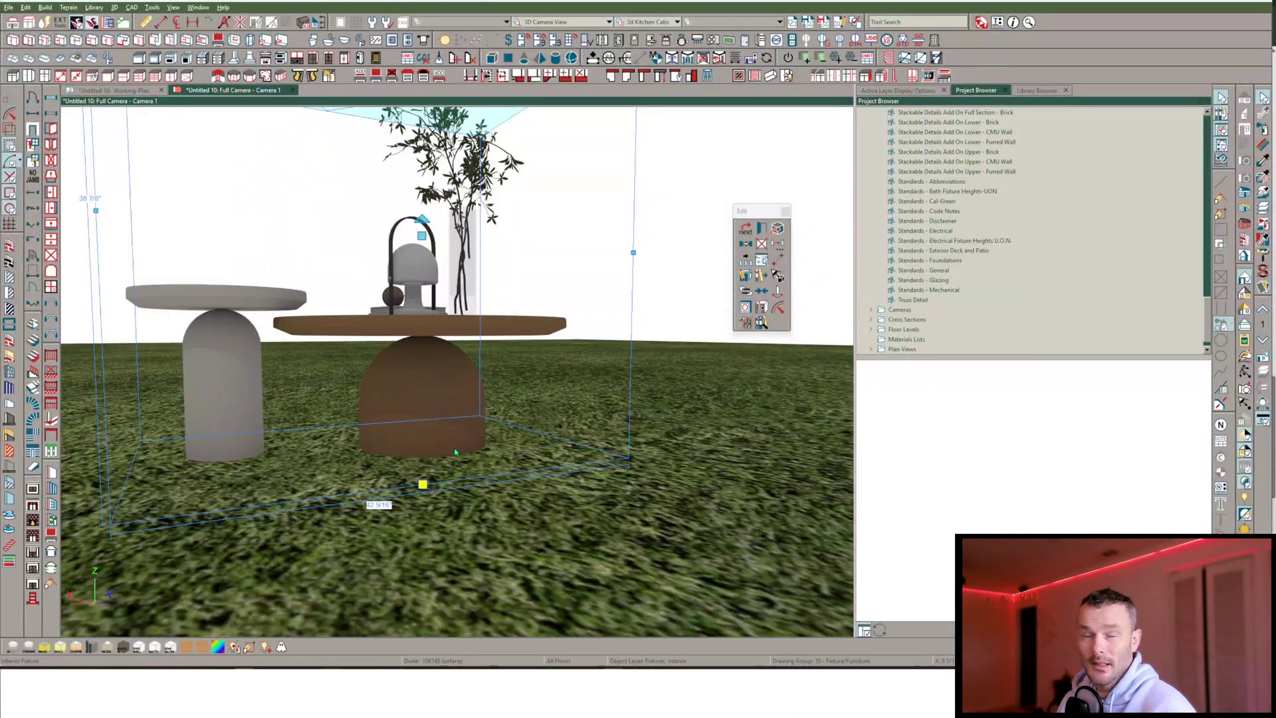
middle_click_drag(455, 452, 492, 422)
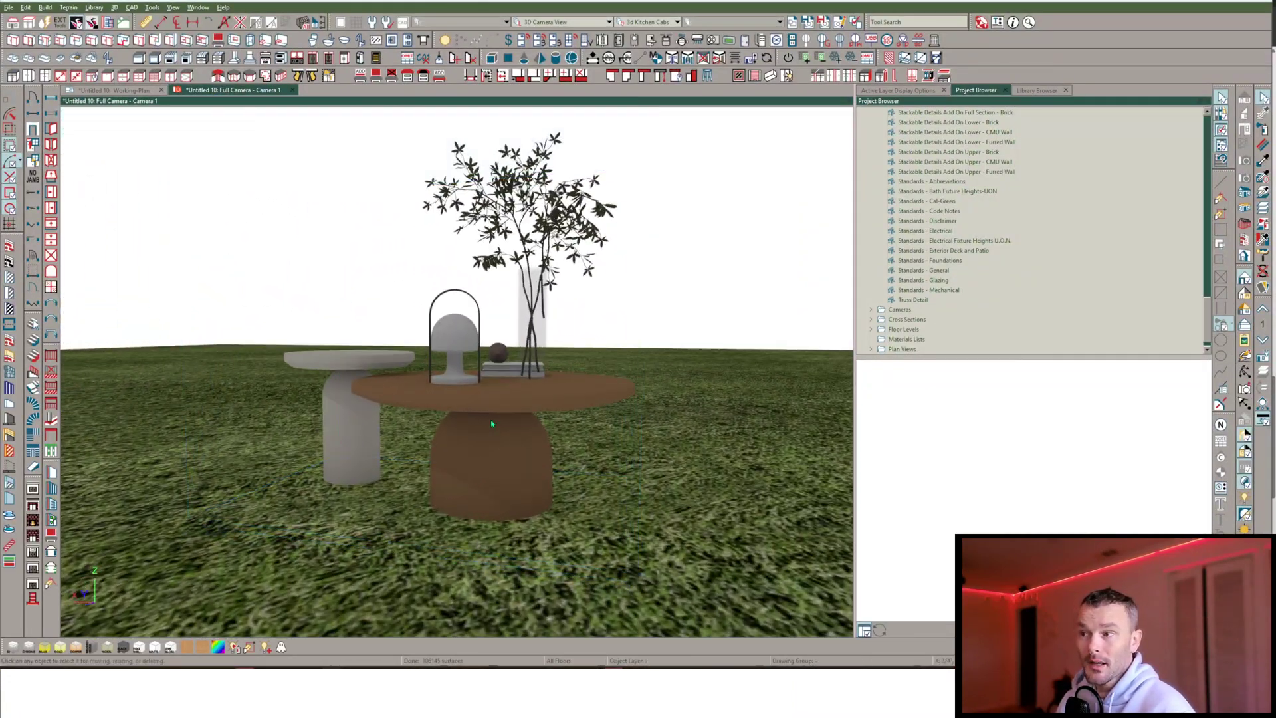
right_click(493, 423)
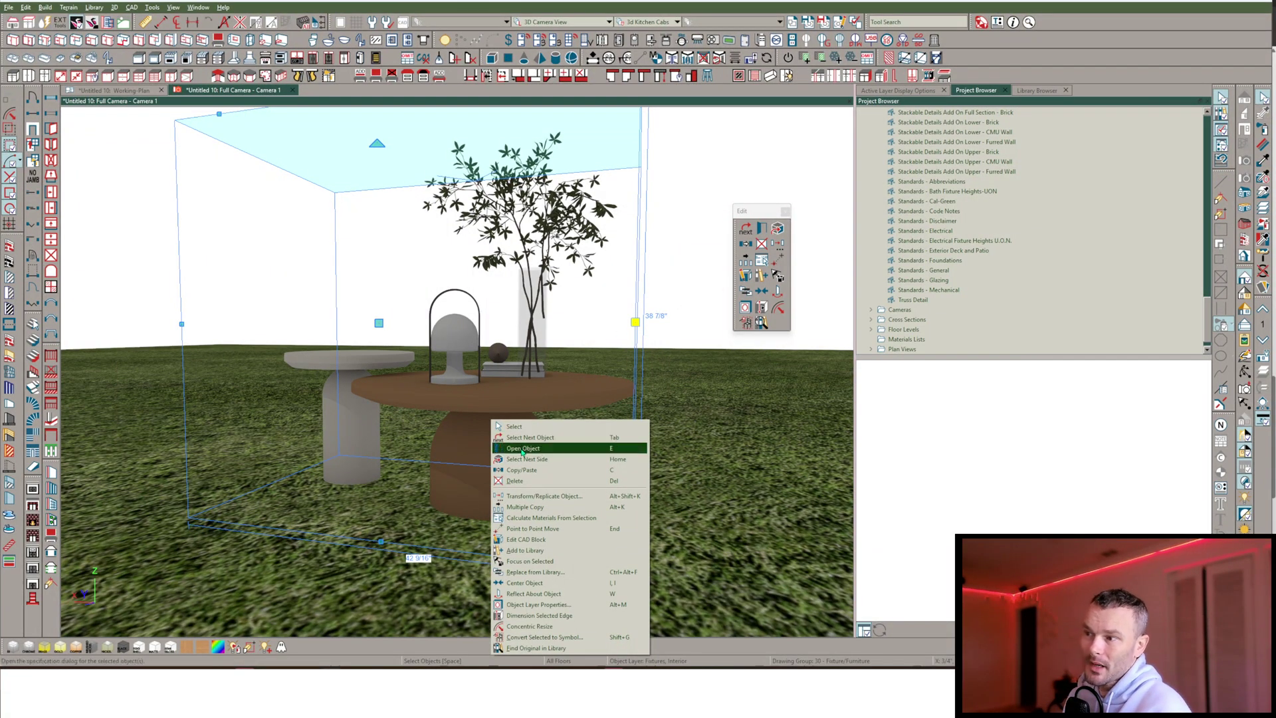
left_click(489, 460)
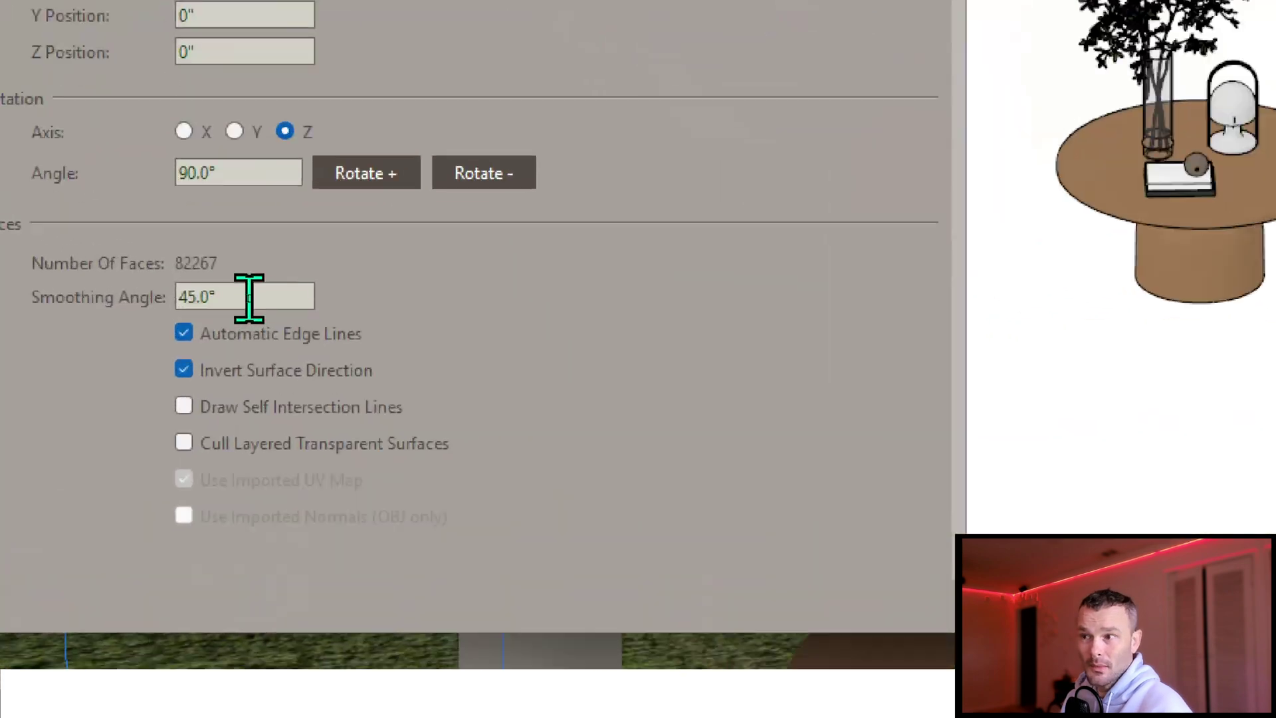
left_click_drag(249, 297, 182, 294)
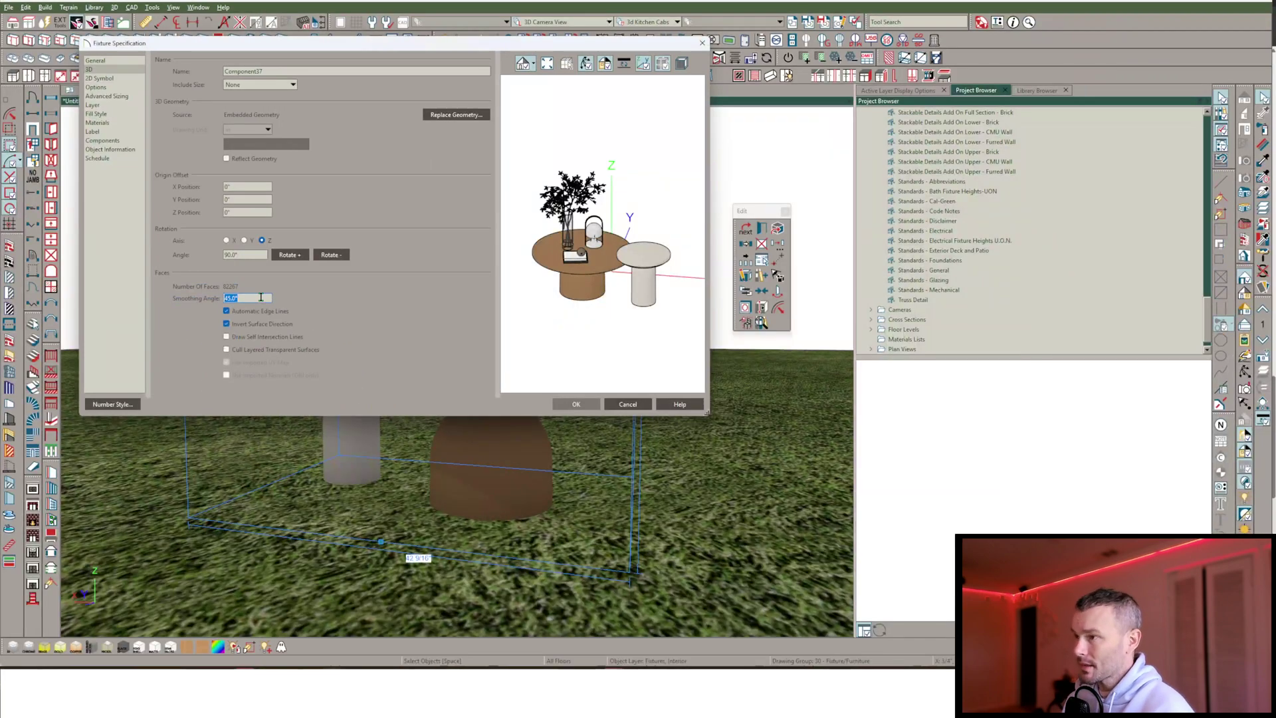
type("0")
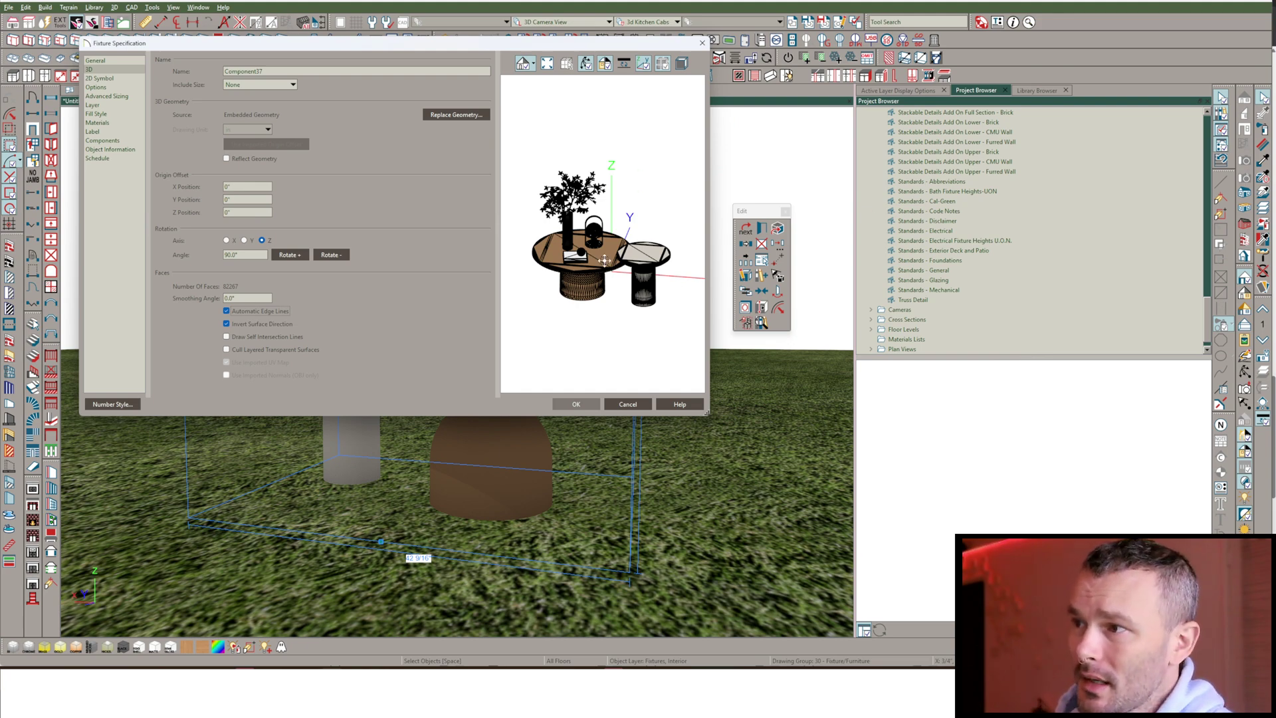
scroll(590, 261, "up", 5)
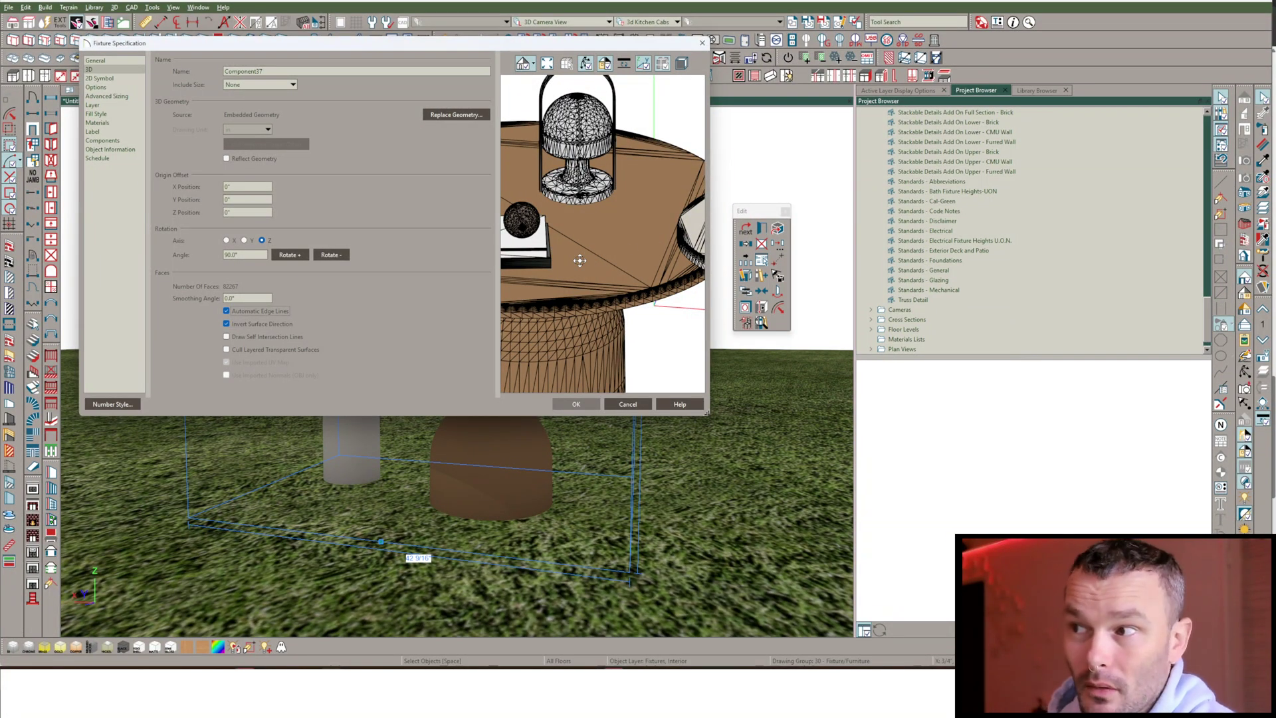
- Set the table set's smoothing angle to 1° and inspect the edge lines in the preview
double_click(244, 298)
type("1")
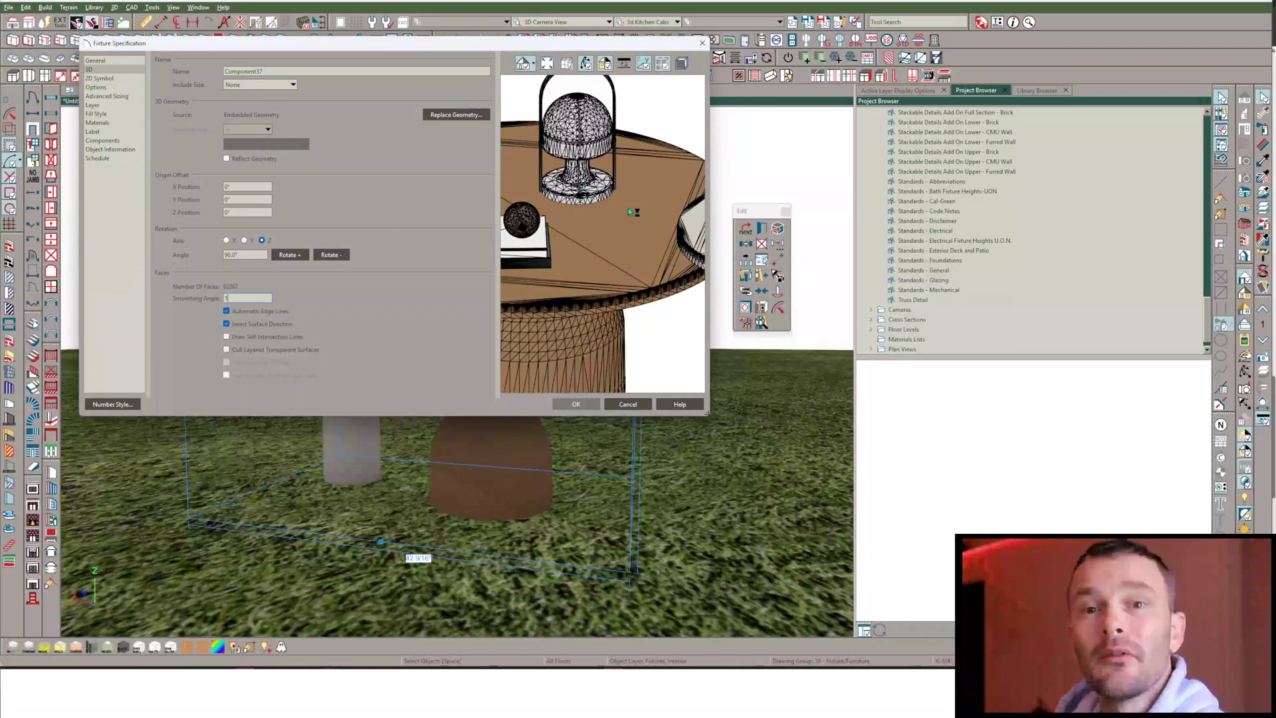
key("Tab")
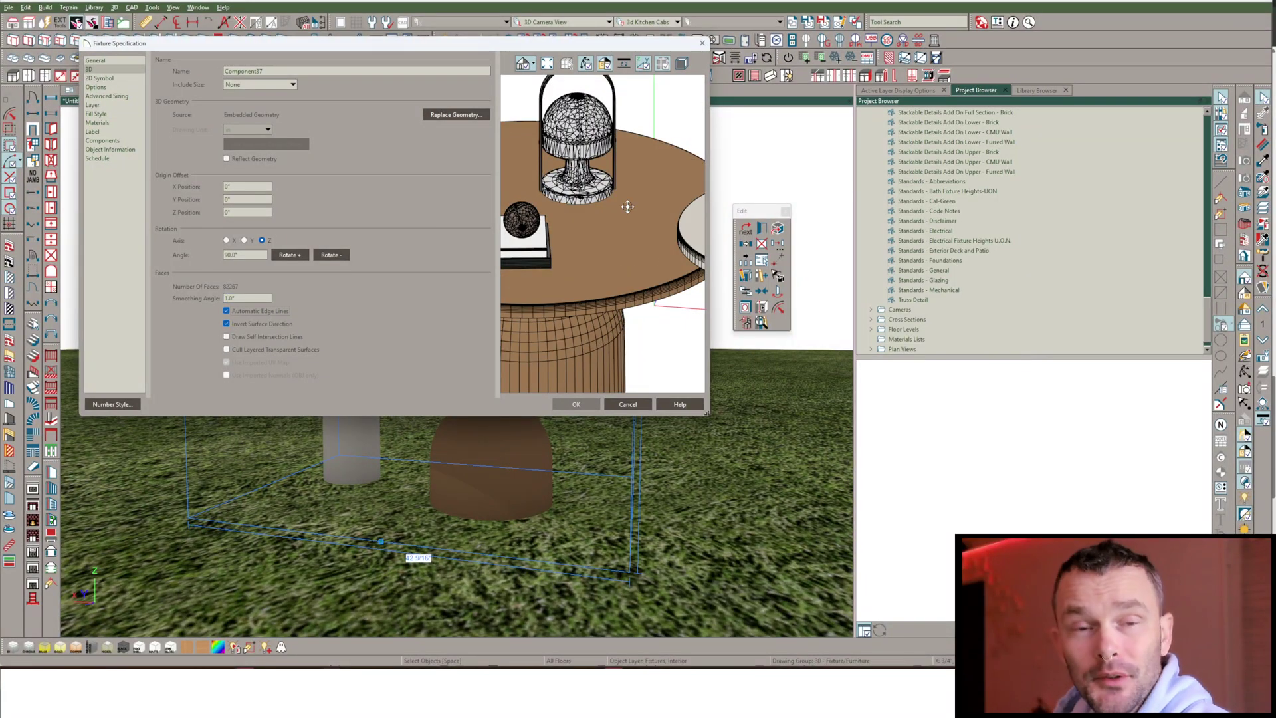
scroll(627, 206, "down", 4)
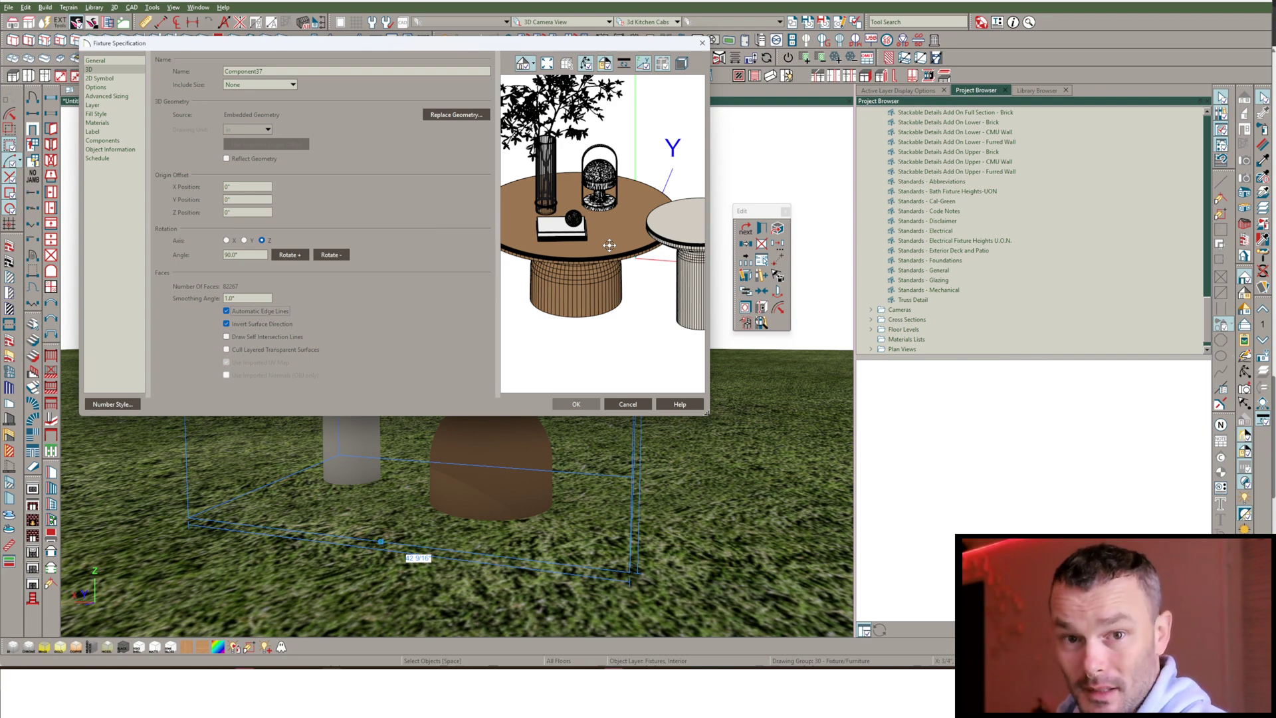
- Examine the triangulated edge lines on the vase and mushroom lamp up close in the specification preview
left_click_drag(609, 245, 709, 178)
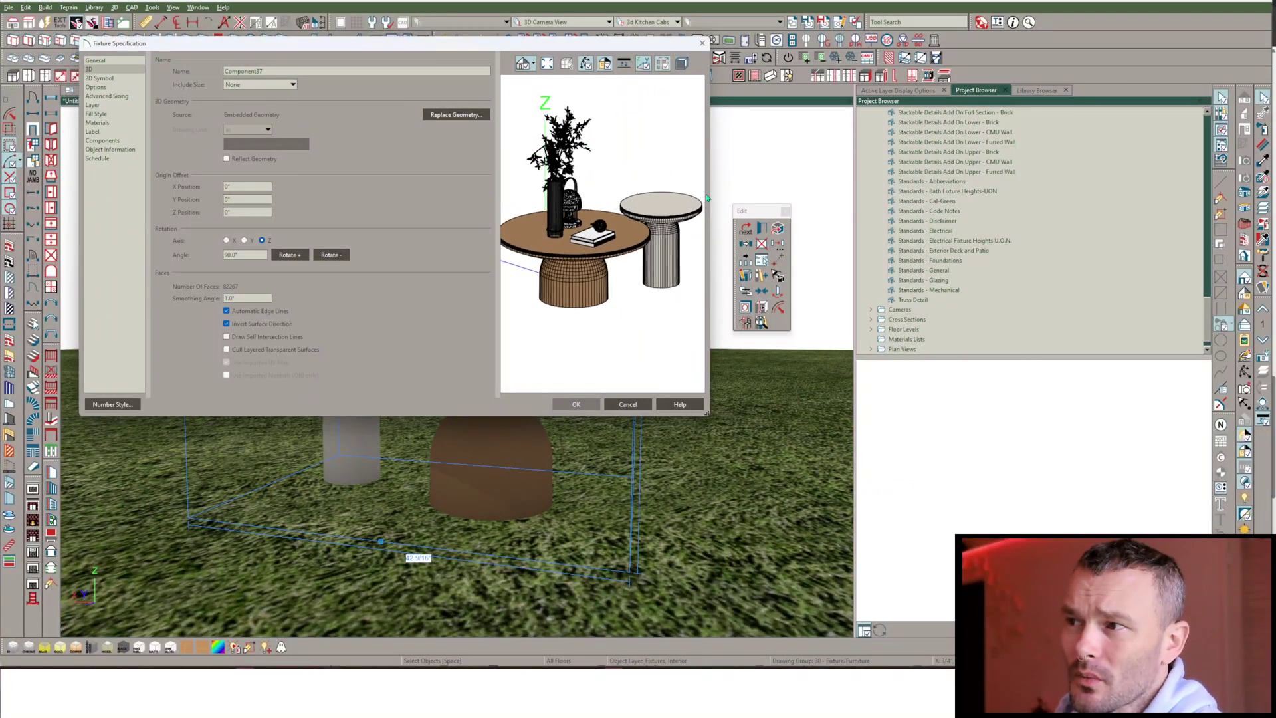
scroll(541, 227, "up", 5)
scroll(557, 235, "up", 1)
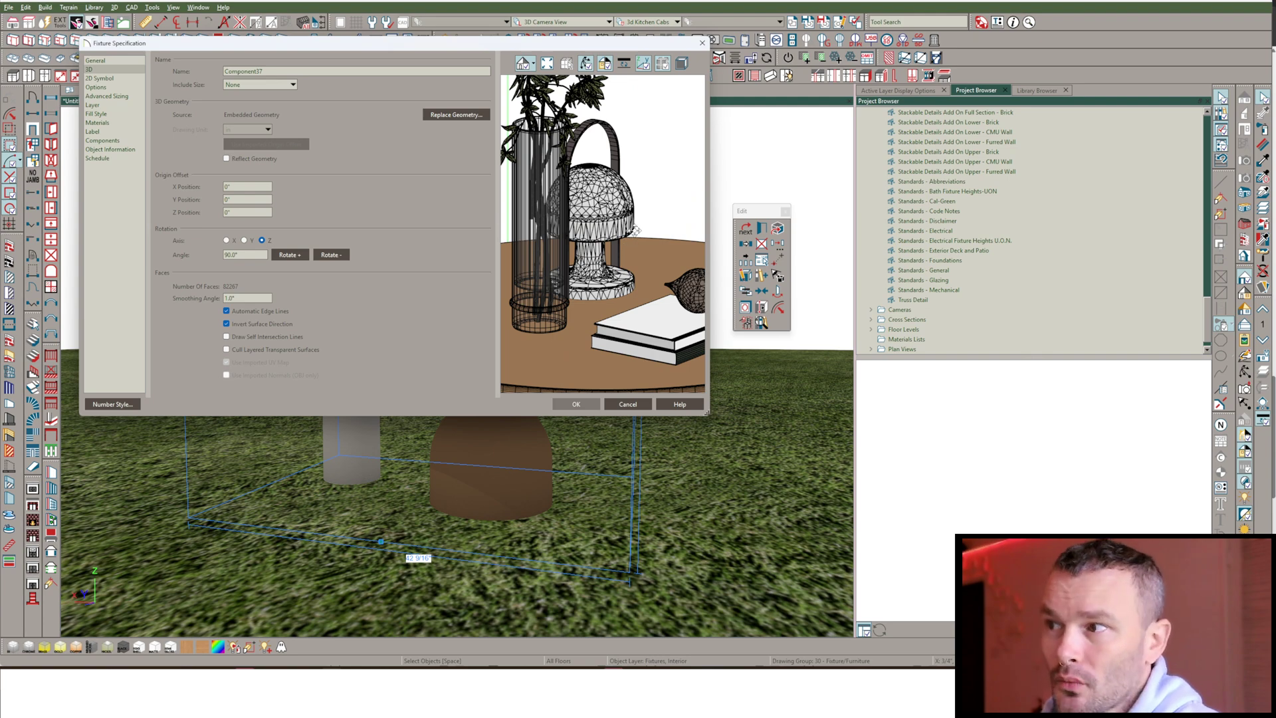
scroll(630, 246, "up", 2)
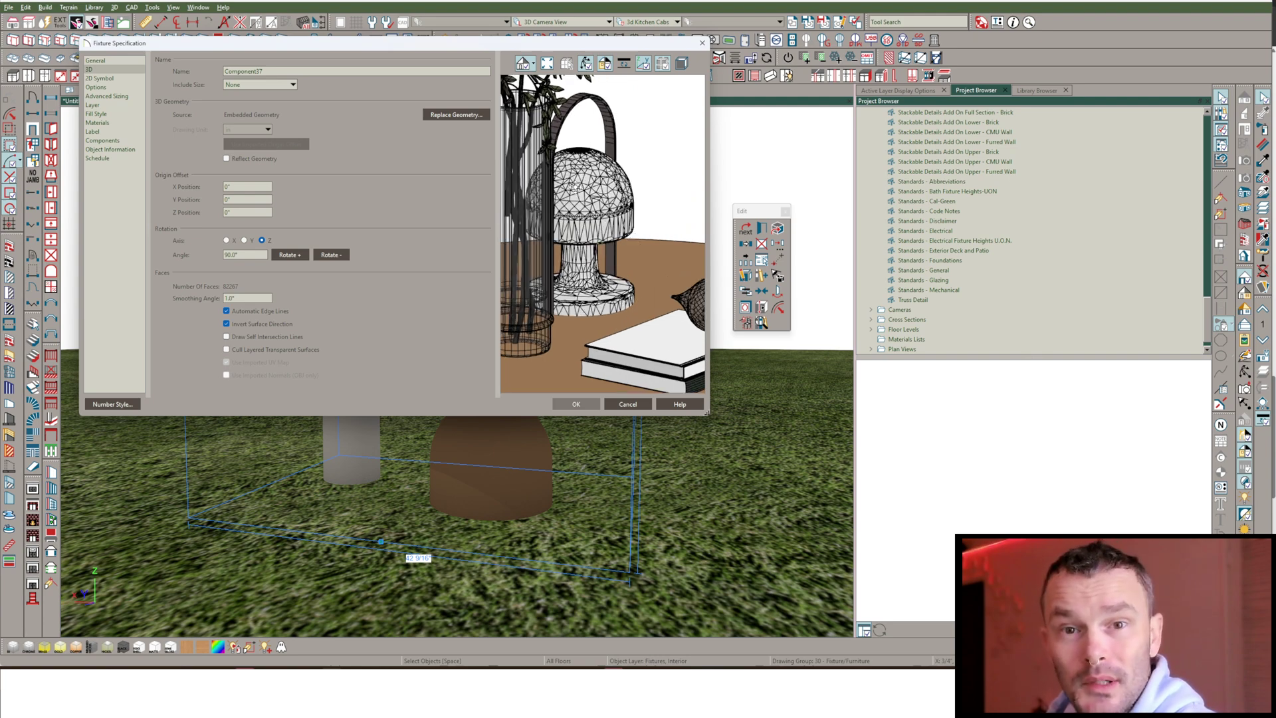
scroll(575, 190, "up", 2)
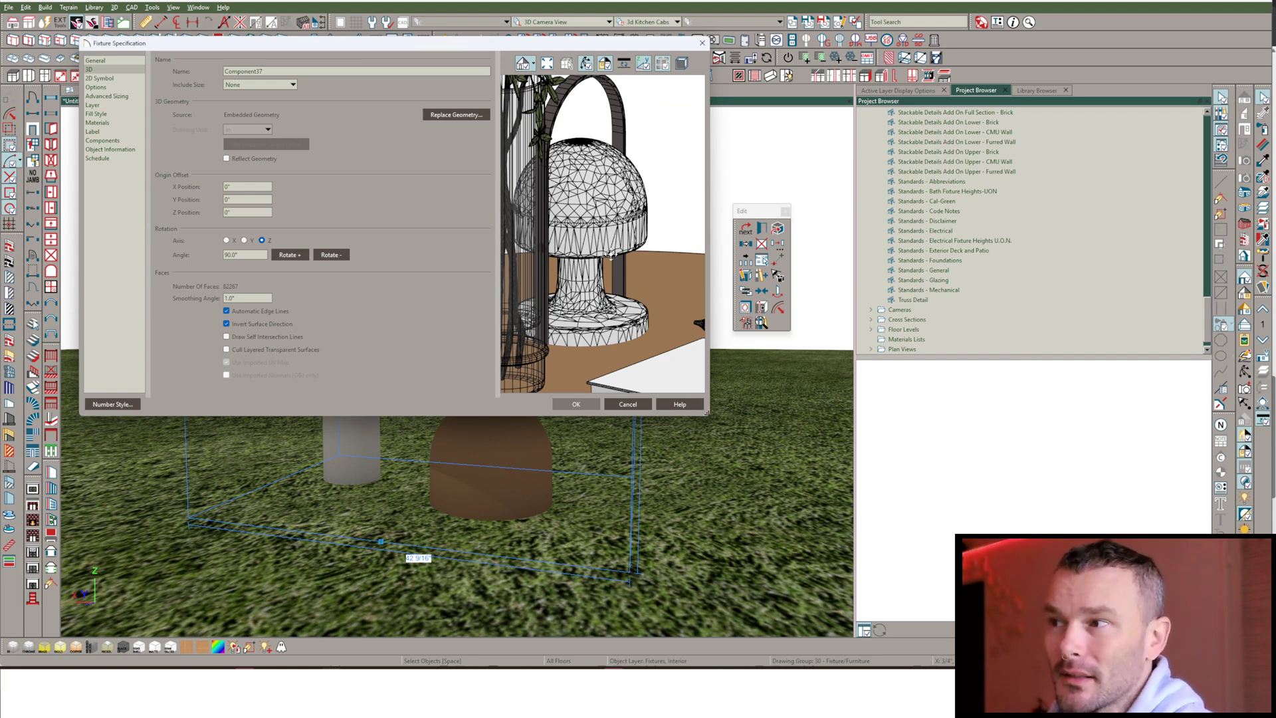
scroll(588, 233, "up", 3)
scroll(588, 234, "up", 2)
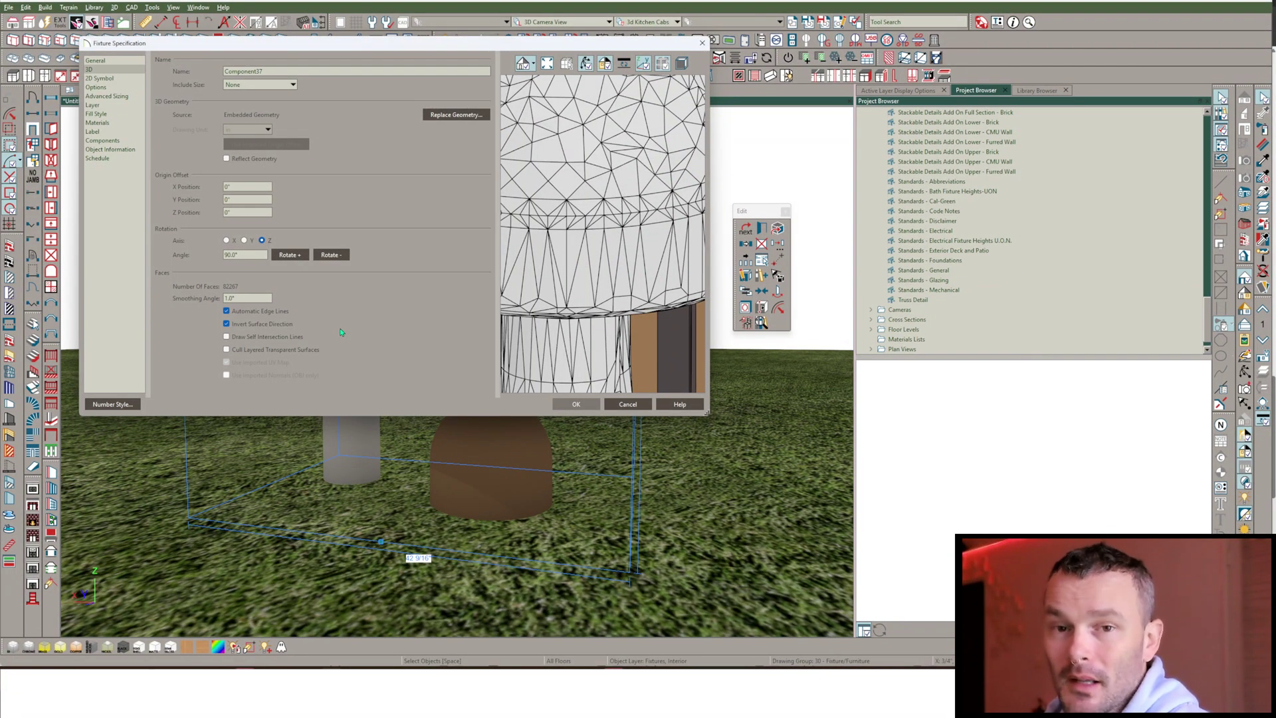
- Set the table set's smoothing angle to 179°, check the decor in the preview and accept the Fixture Specification
double_click(241, 296)
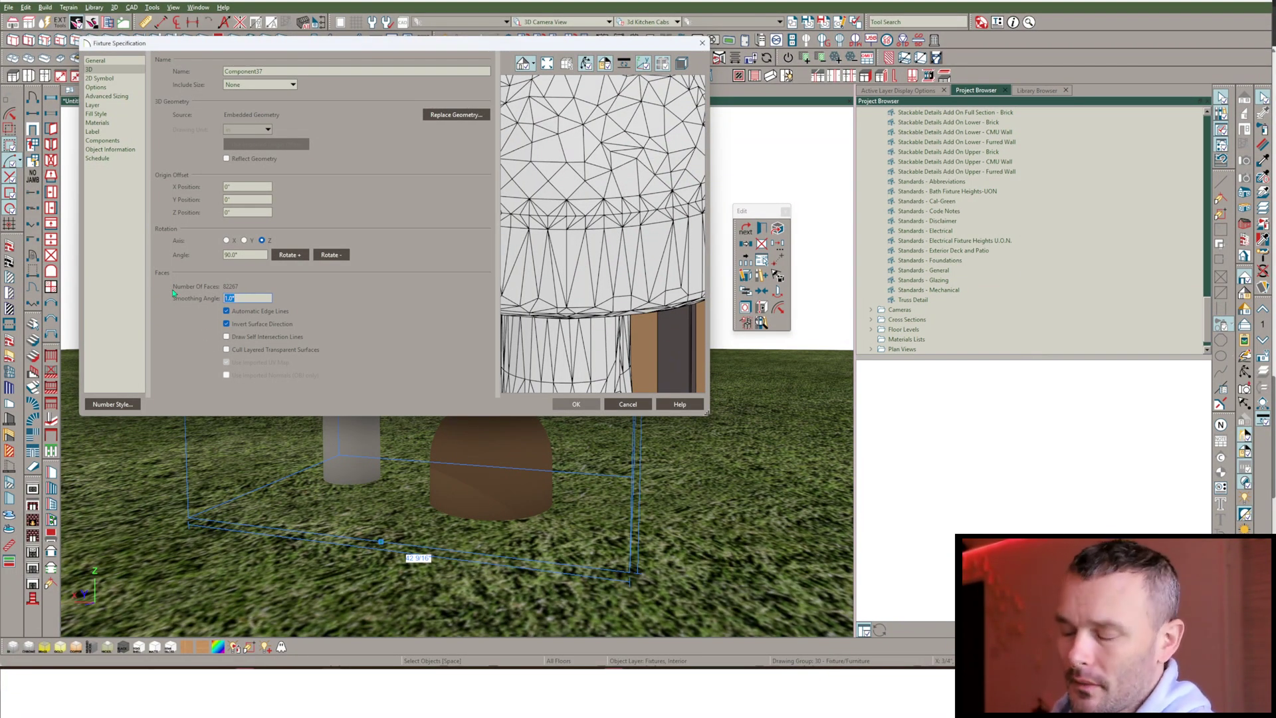
type("179")
key("Tab")
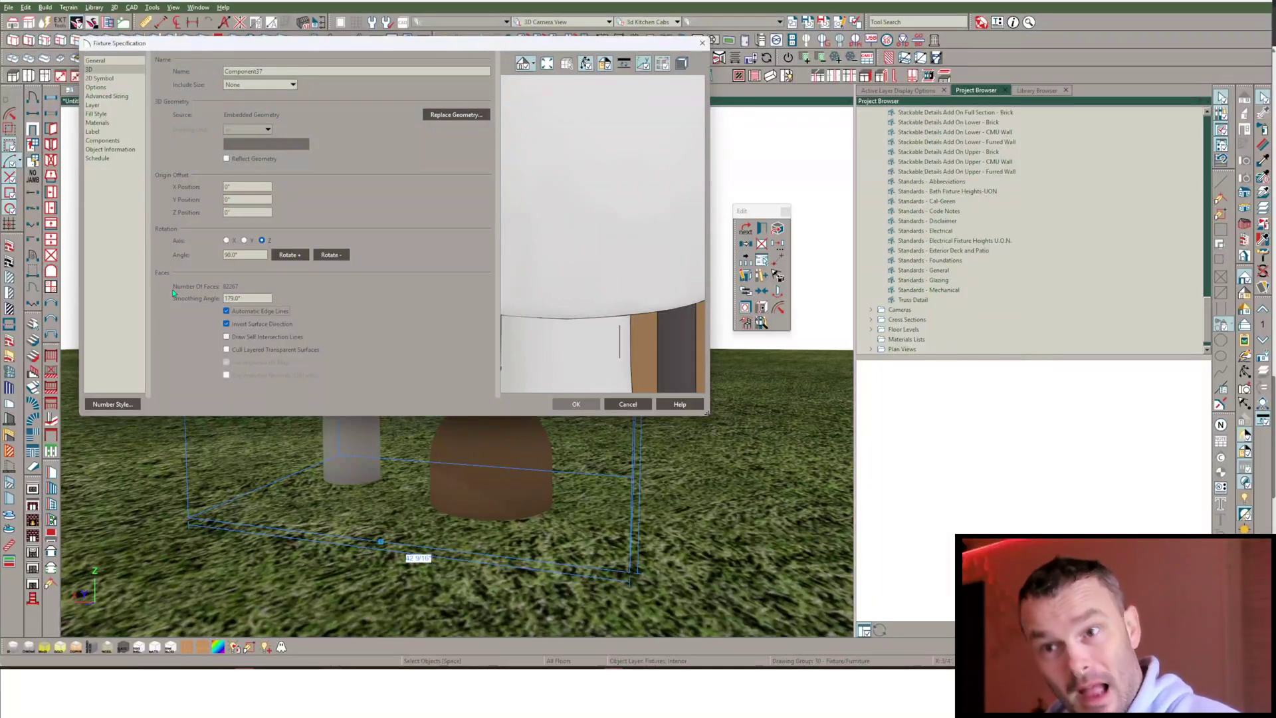
scroll(577, 259, "down", 5)
scroll(577, 259, "down", 5)
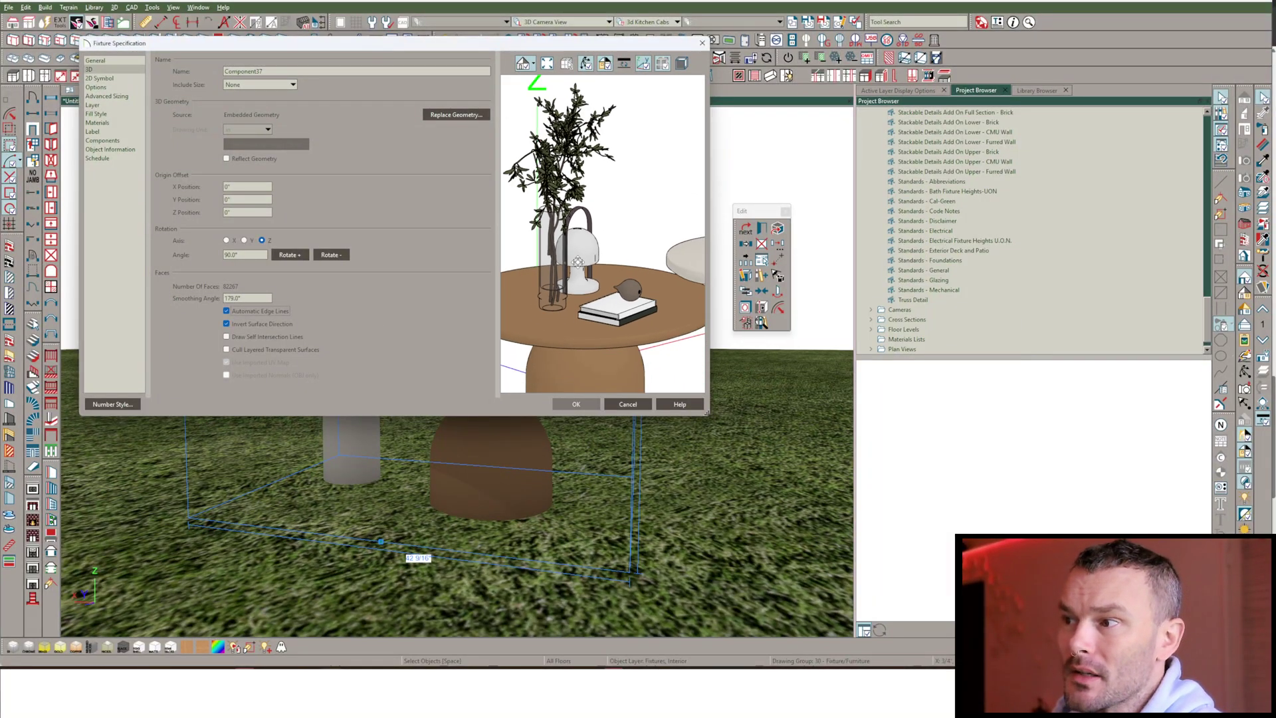
left_click(576, 405)
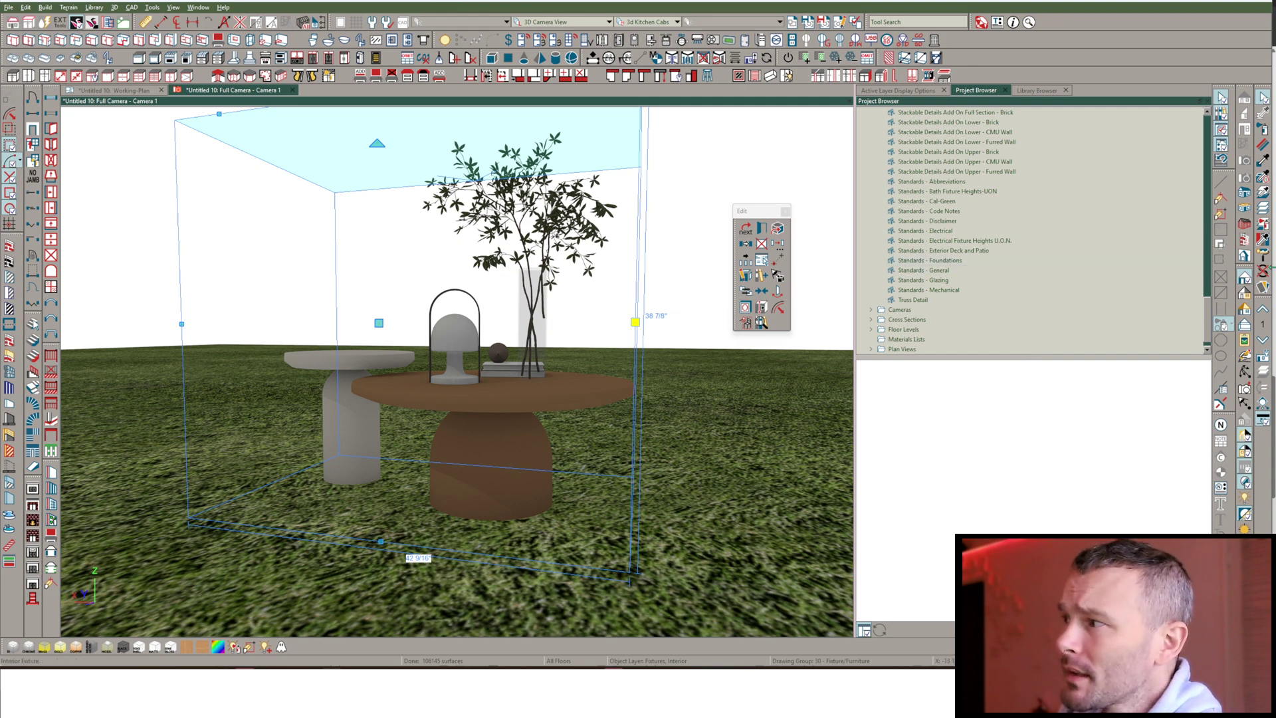
- Temporarily delete the surfaces of the small side table and the mushroom lamp in the camera view
left_click(1262, 271)
scroll(346, 365, "up", 5)
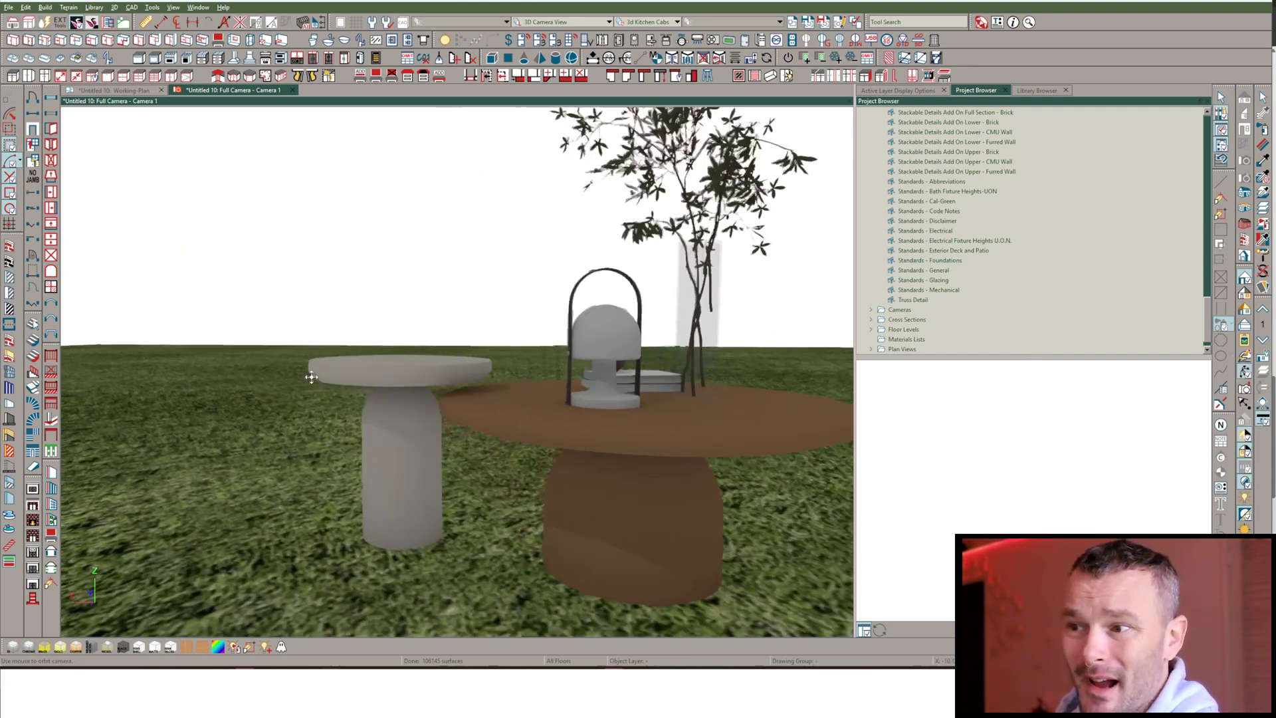
left_click(382, 377)
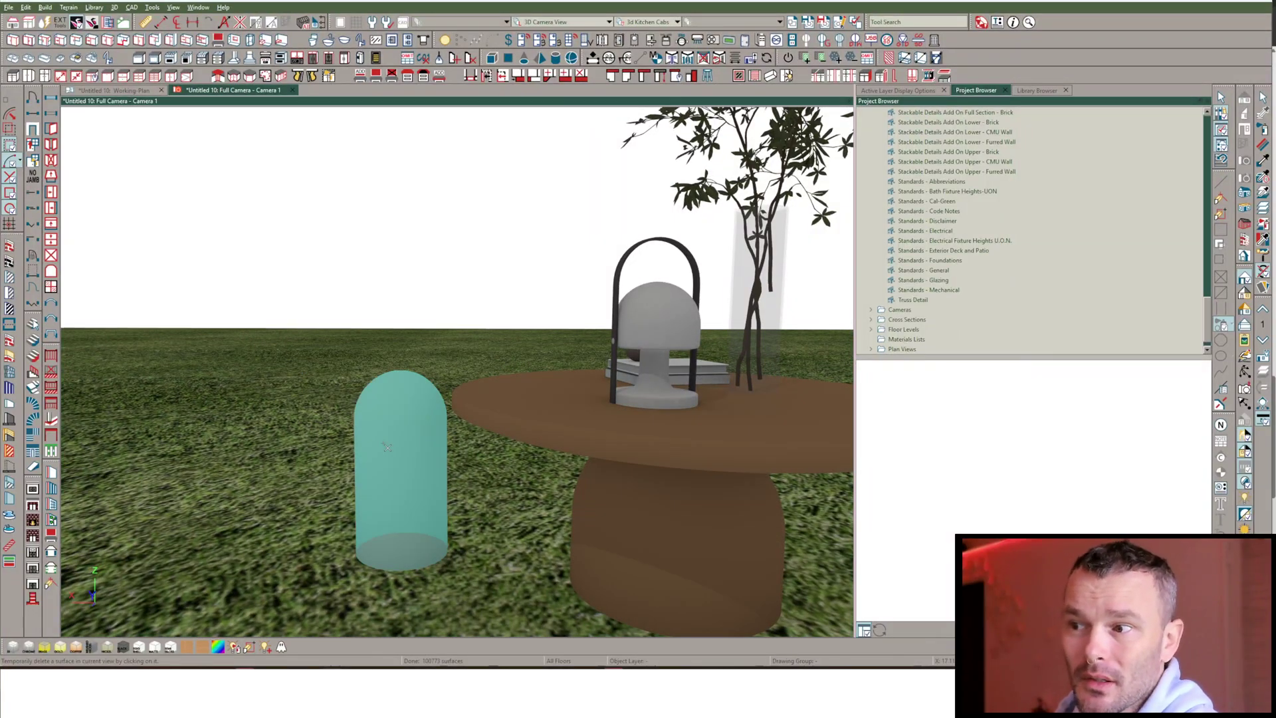
left_click(398, 438)
left_click(683, 311)
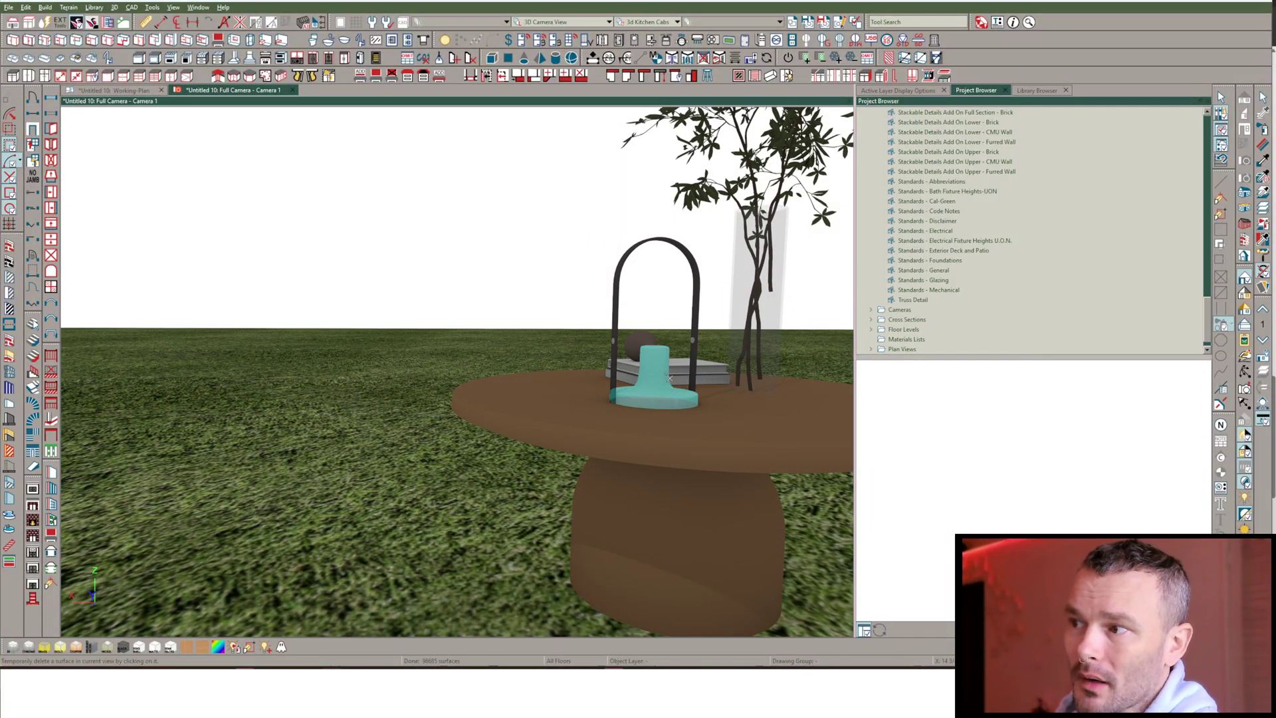
left_click(670, 374)
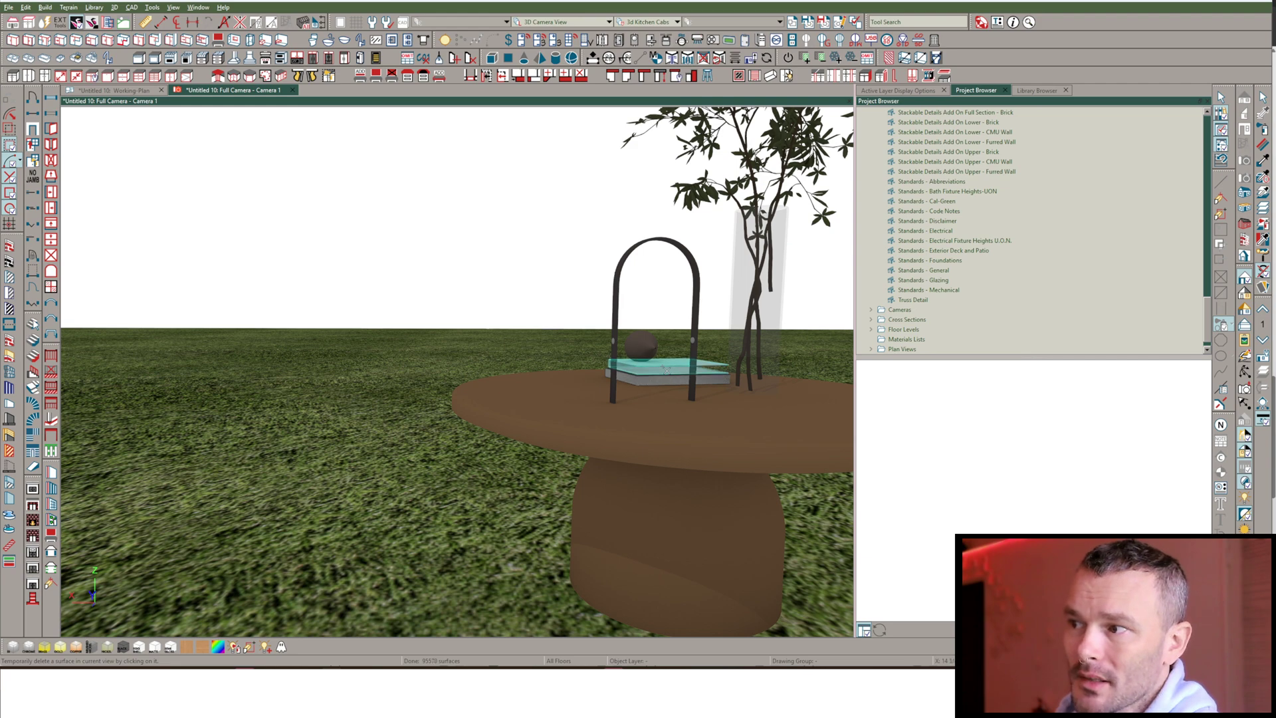
- Temporarily delete the surfaces of the books, the arched handle with its small knobs, and the sphere on the tabletop
left_click(670, 374)
left_click(665, 374)
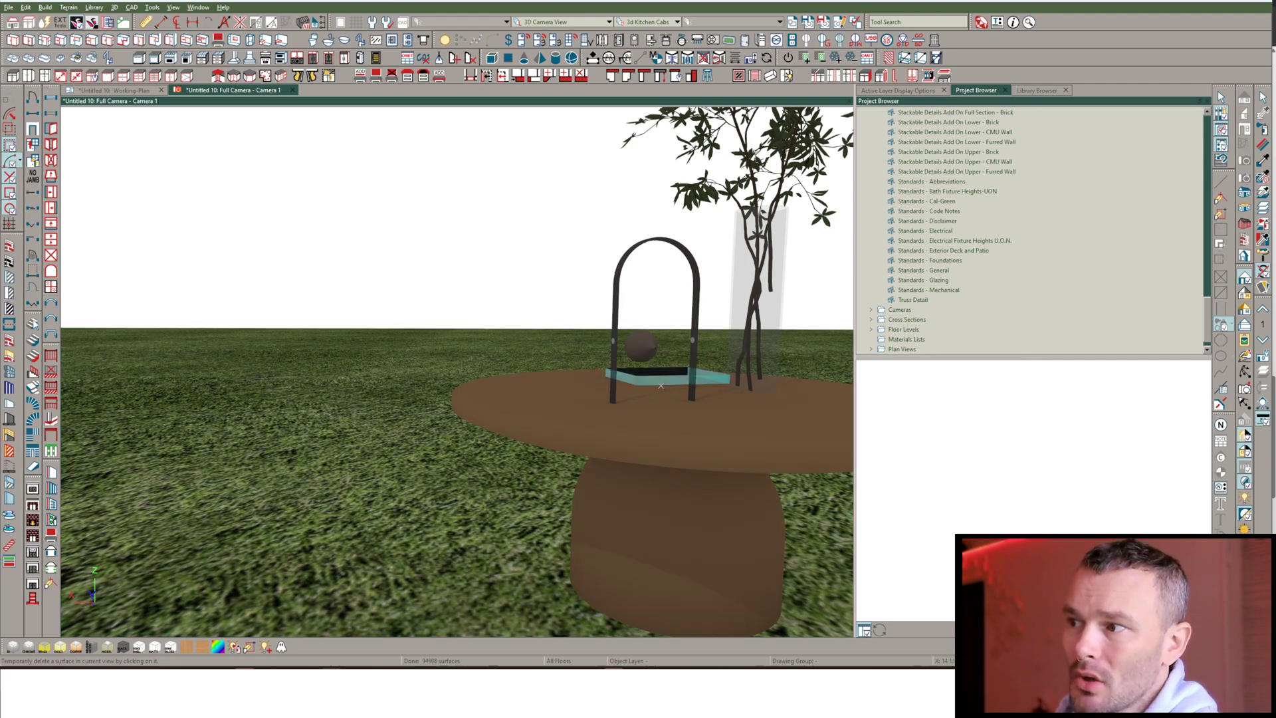
left_click(660, 386)
left_click(666, 373)
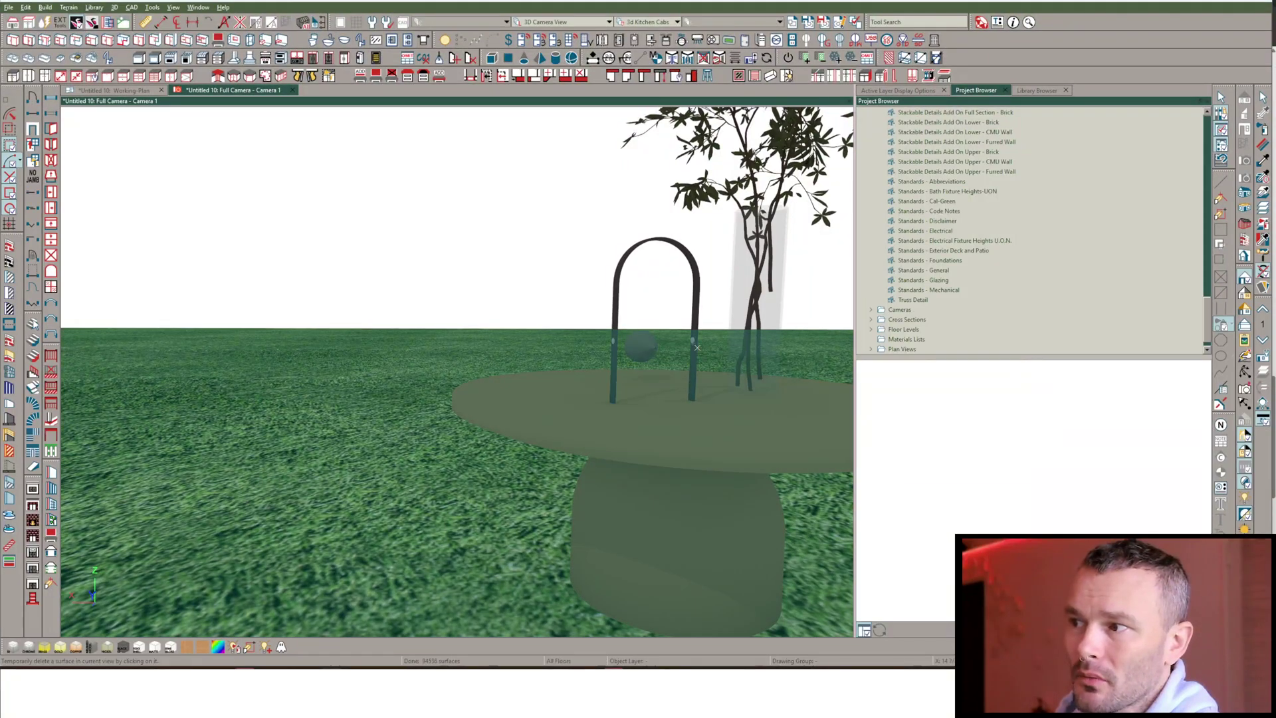
left_click(694, 345)
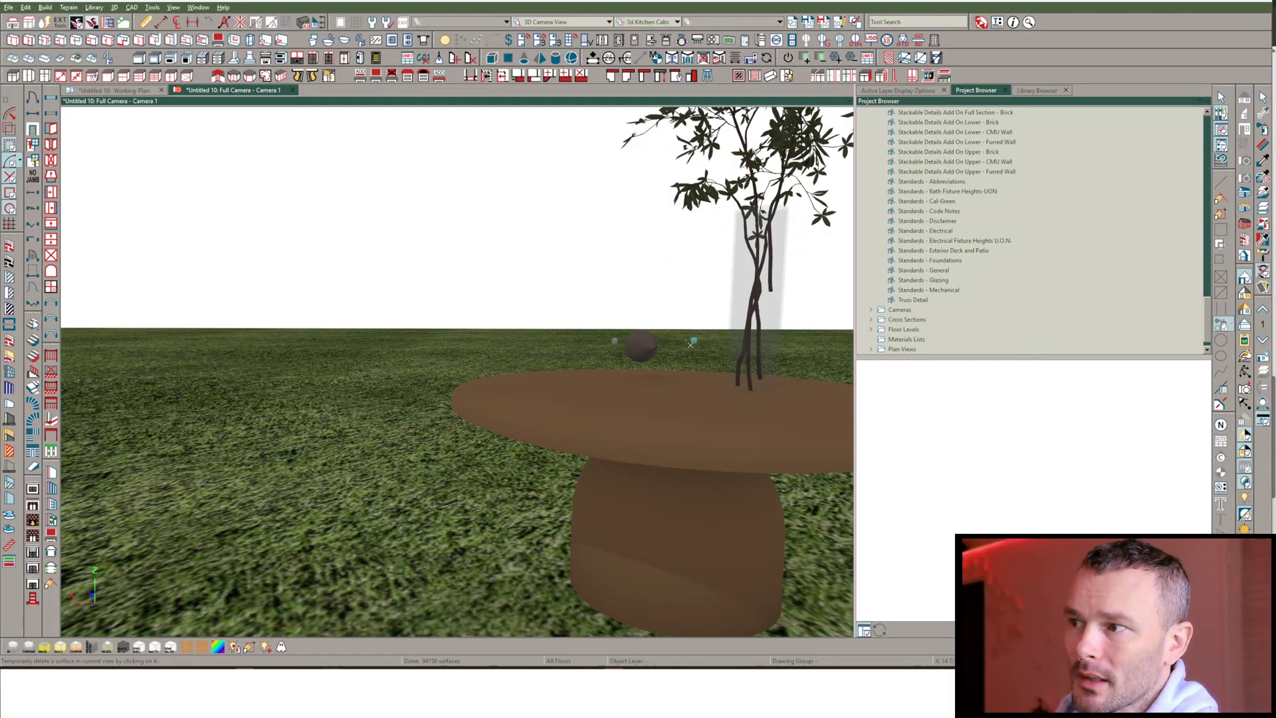
left_click(691, 344)
left_click(640, 348)
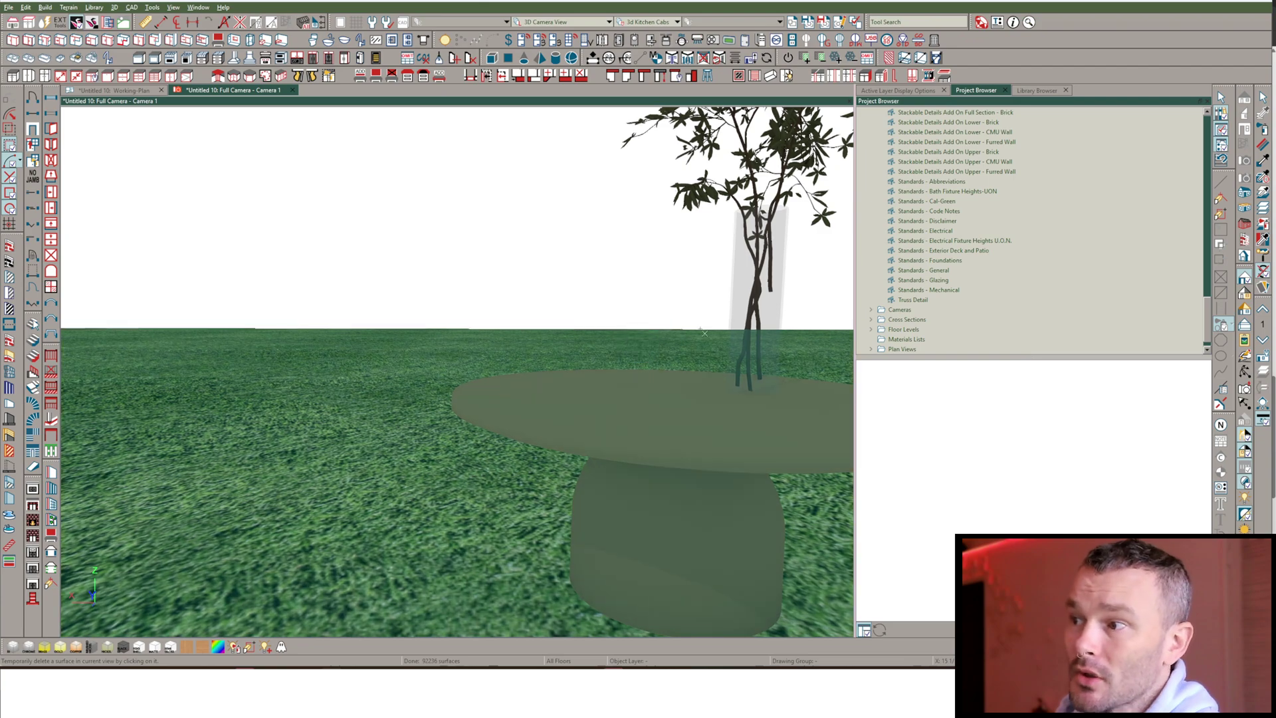
- Turn on edge lines in the camera view and temporarily delete the glass vase, plant stems and a leaf piece
middle_click_drag(640, 348, 1202, 409)
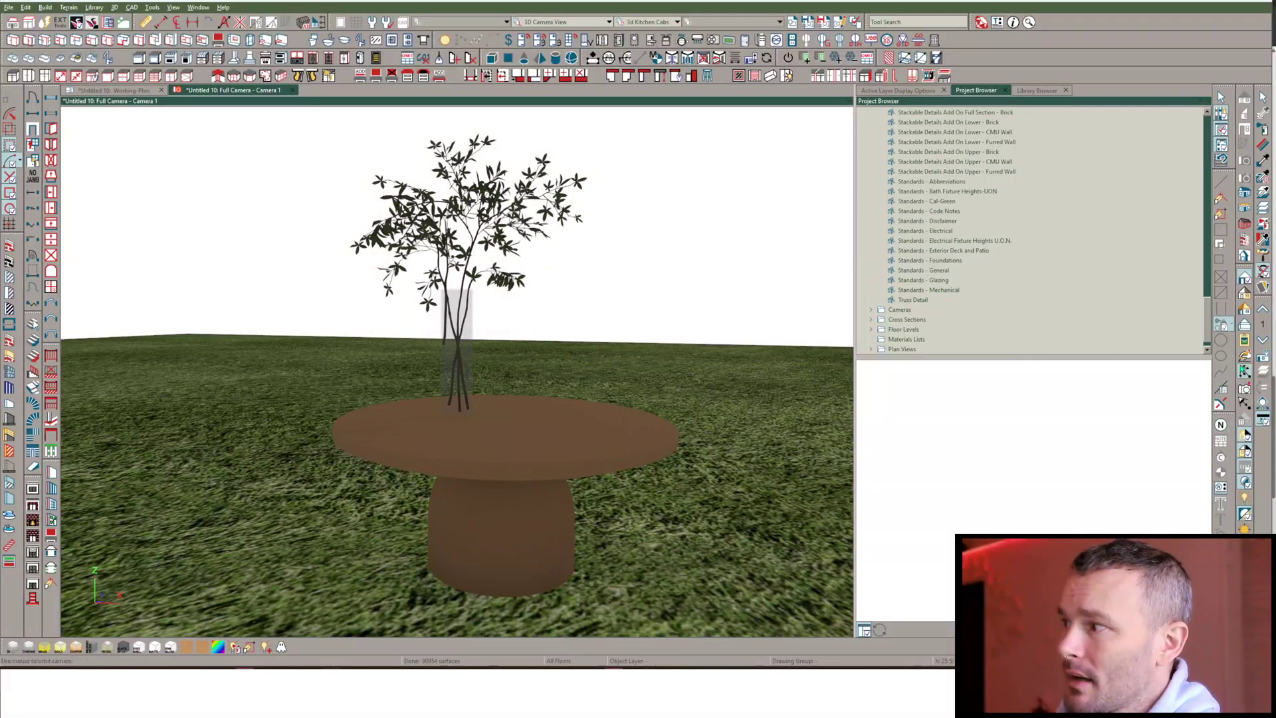
left_click(1244, 356)
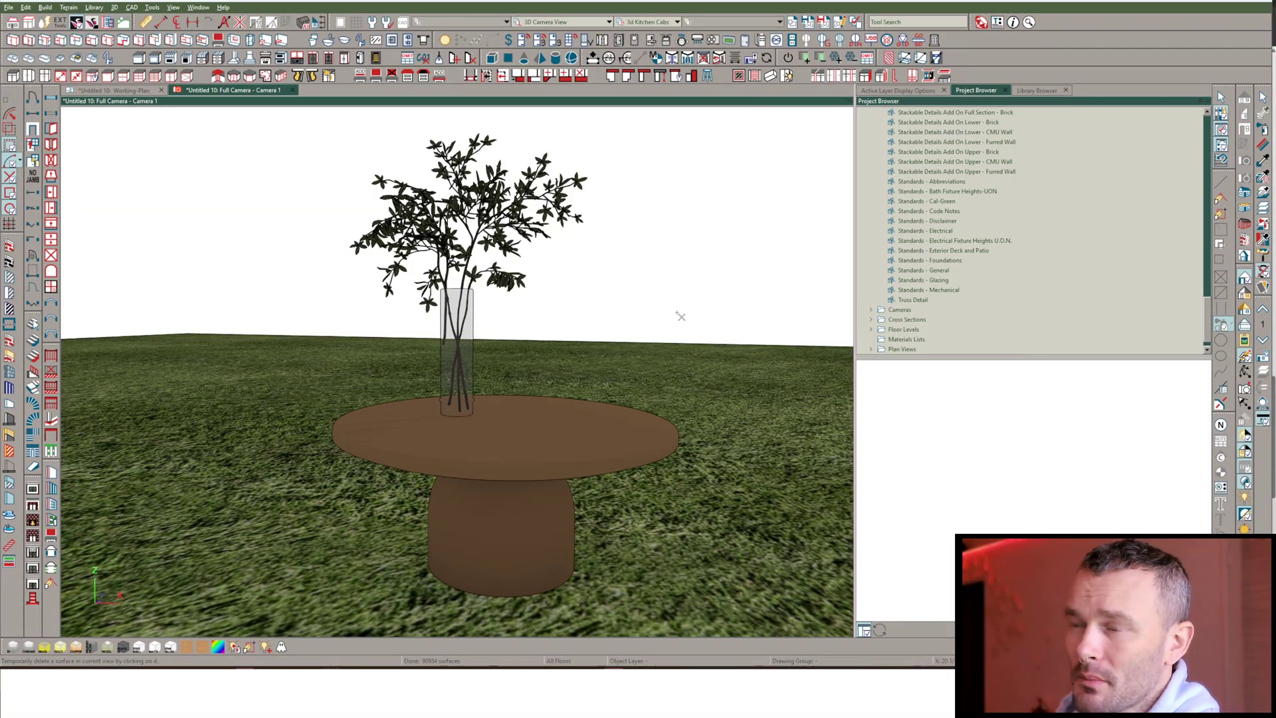
middle_click_drag(680, 317, 482, 352)
left_click(477, 324)
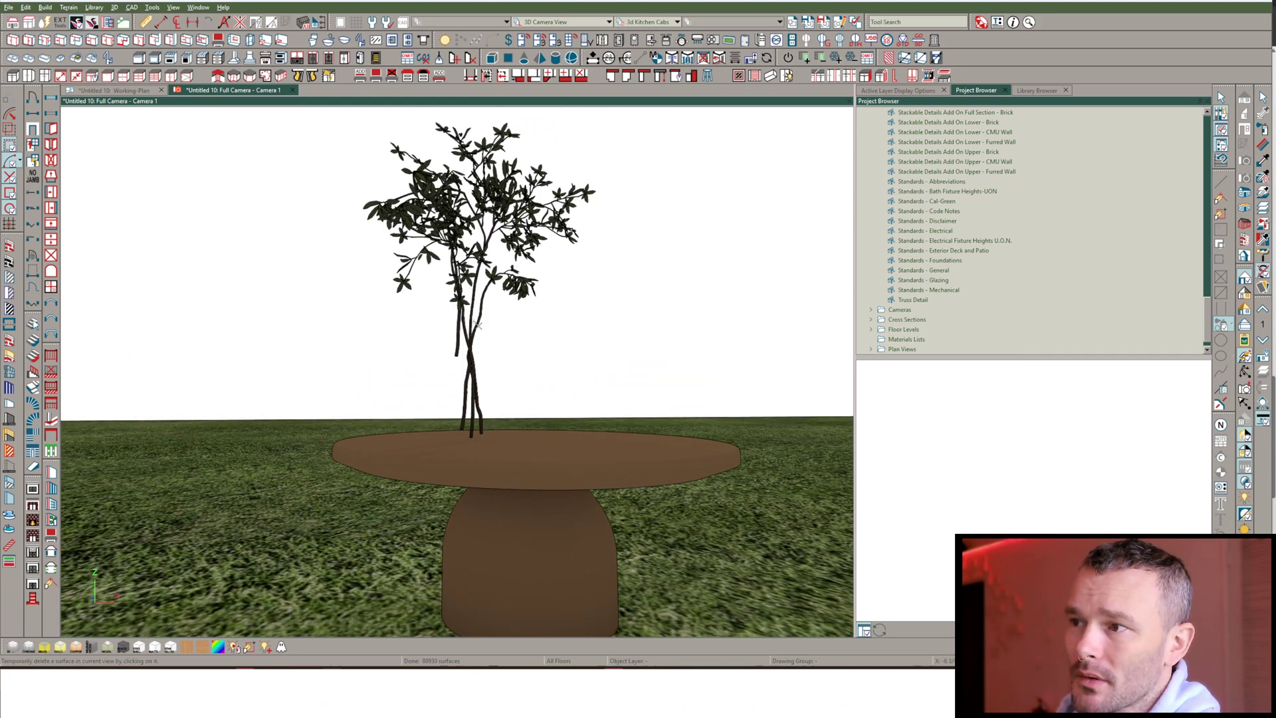
left_click(475, 322)
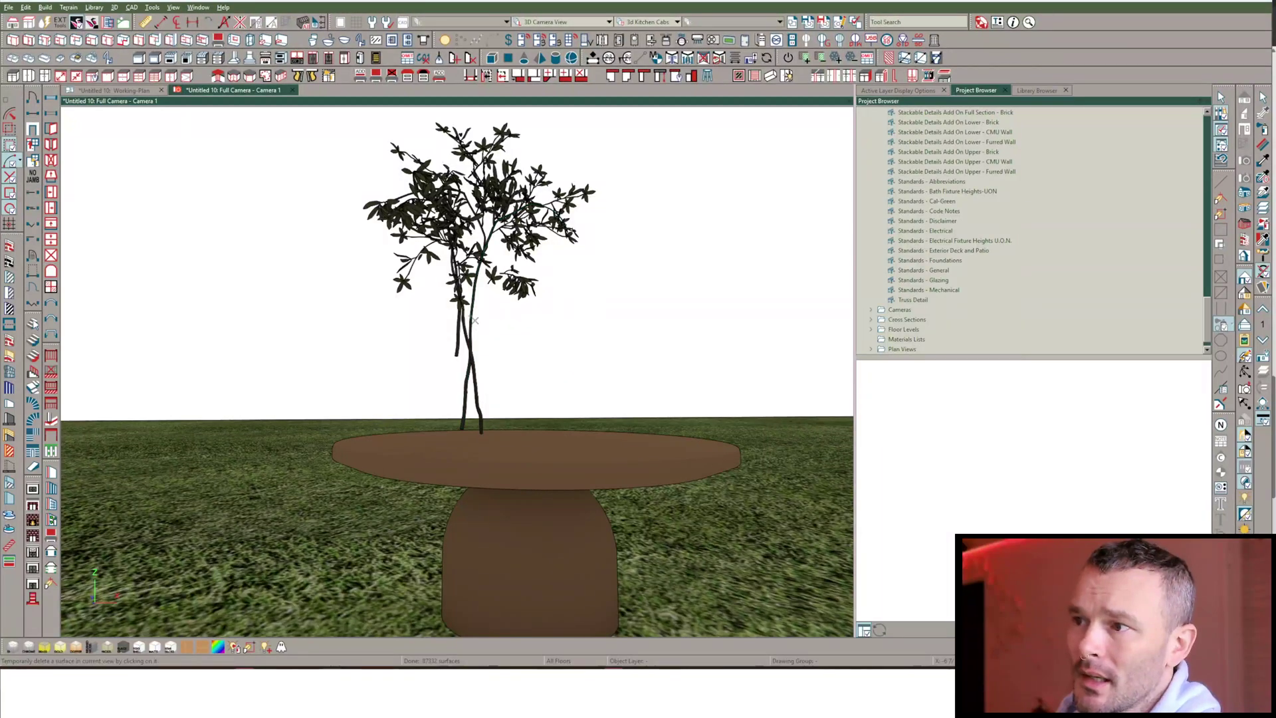
left_click(475, 320)
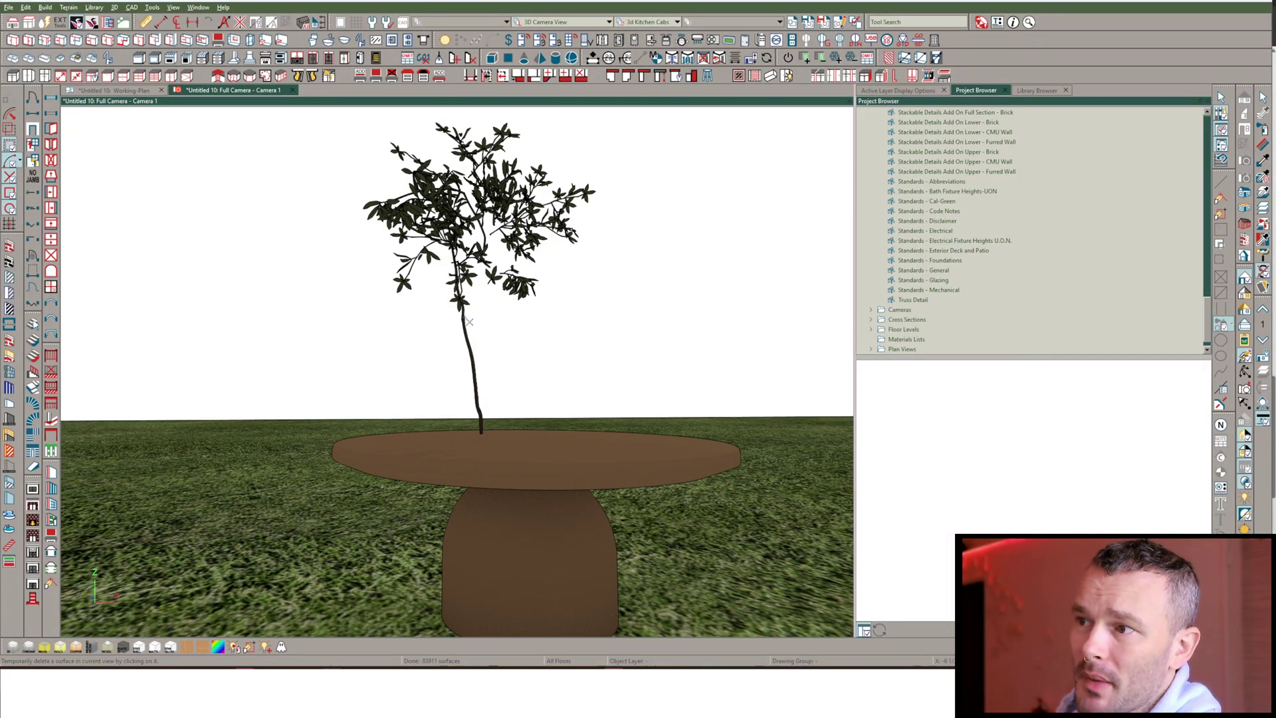
left_click(470, 323)
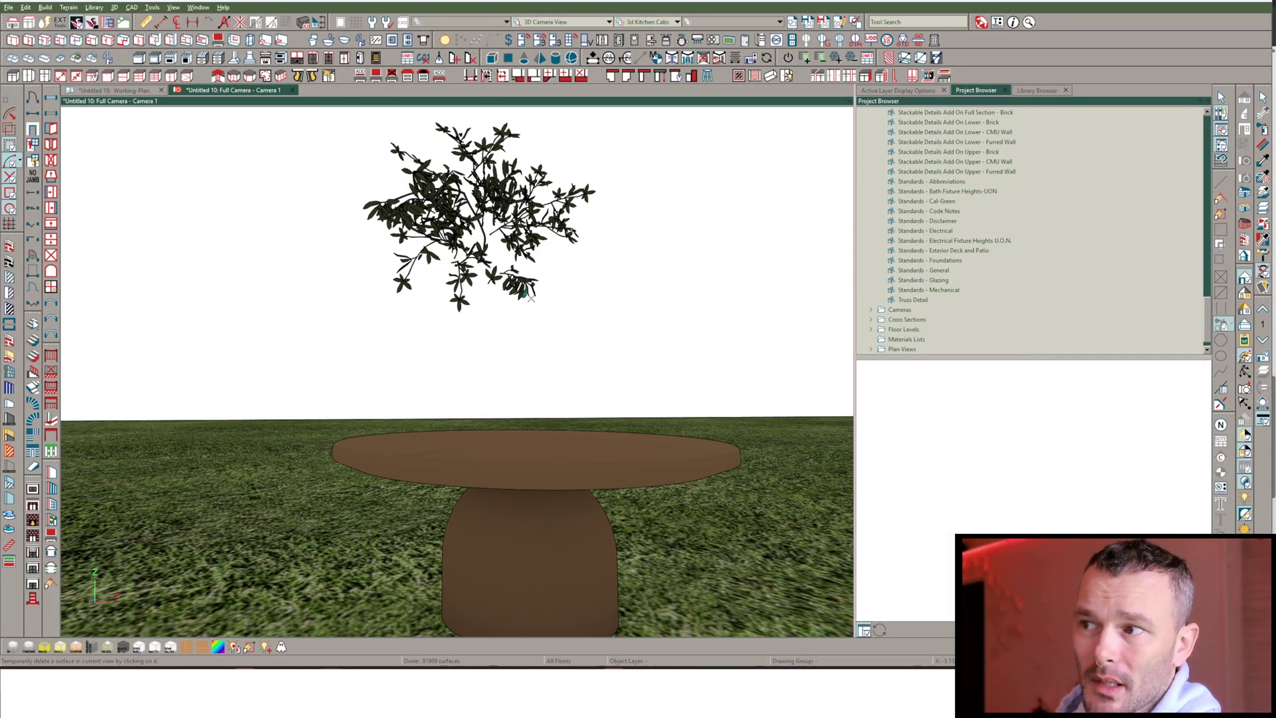
left_click(526, 292)
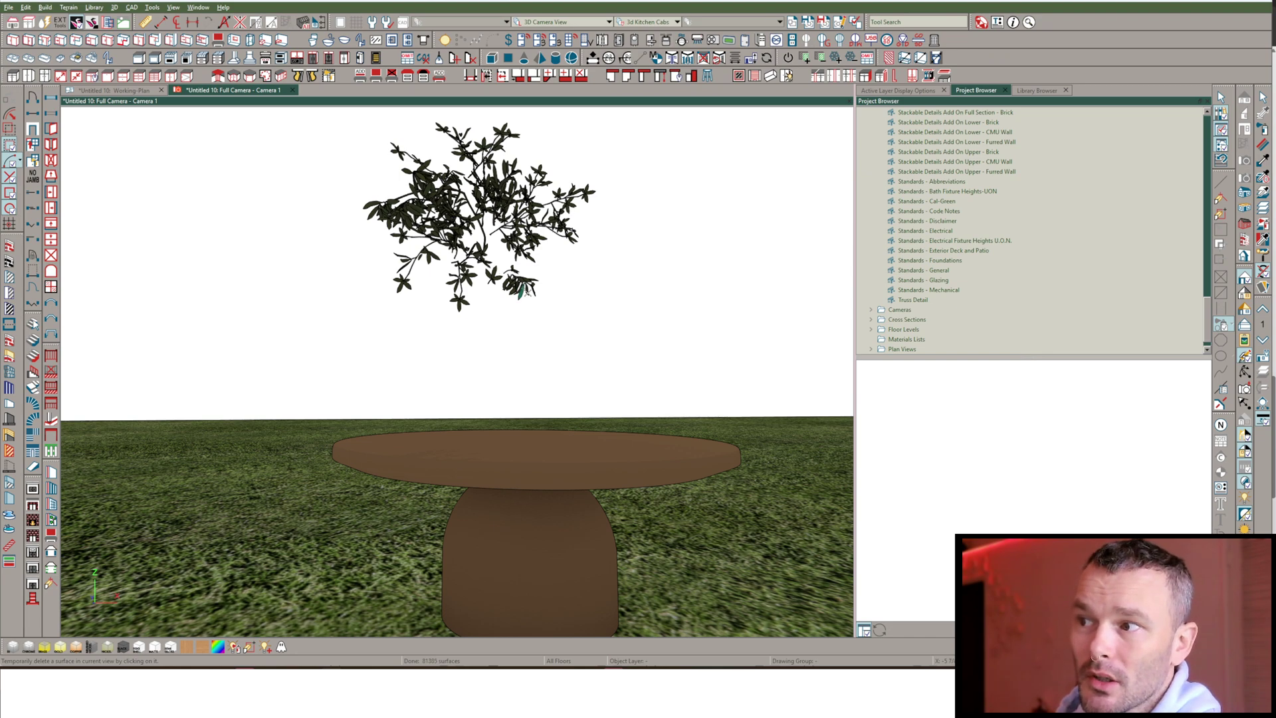
middle_click_drag(526, 292, 394, 265)
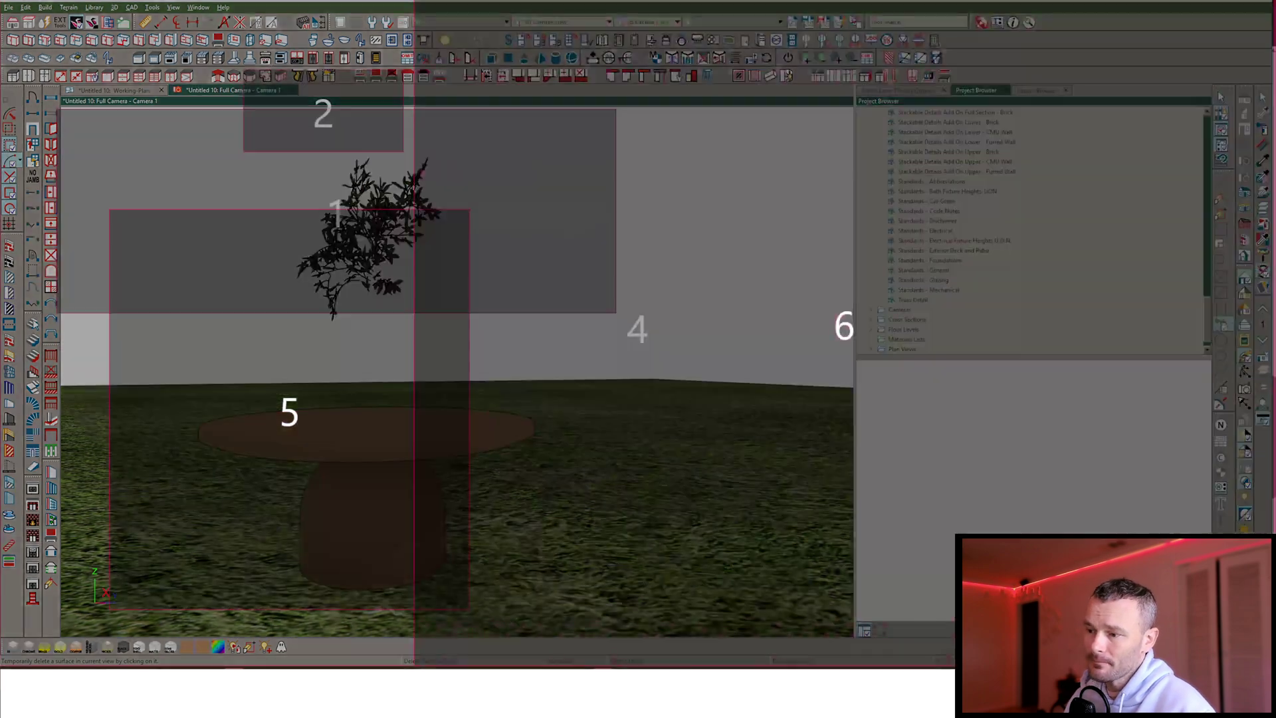
- Switch to Blender at full window size, dismiss its splash screen and delete the default cube
left_click_drag(521, 120, 490, 51)
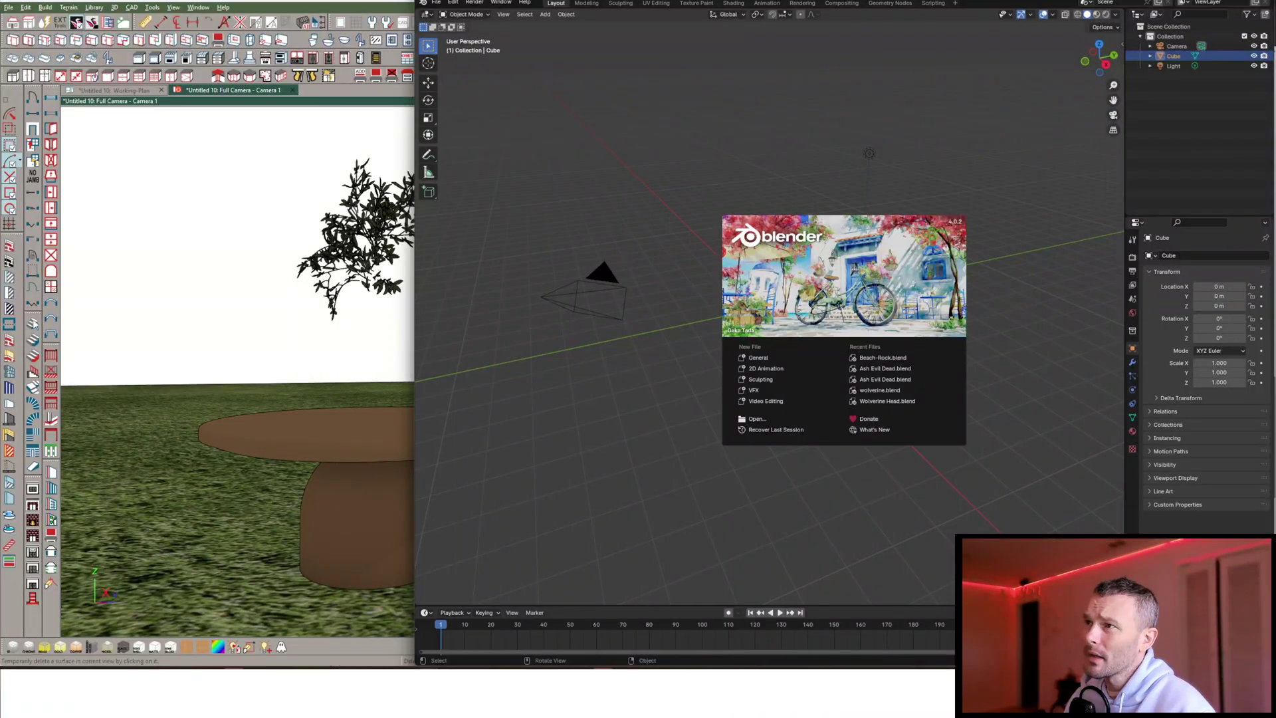
left_click_drag(598, 2, 280, 109)
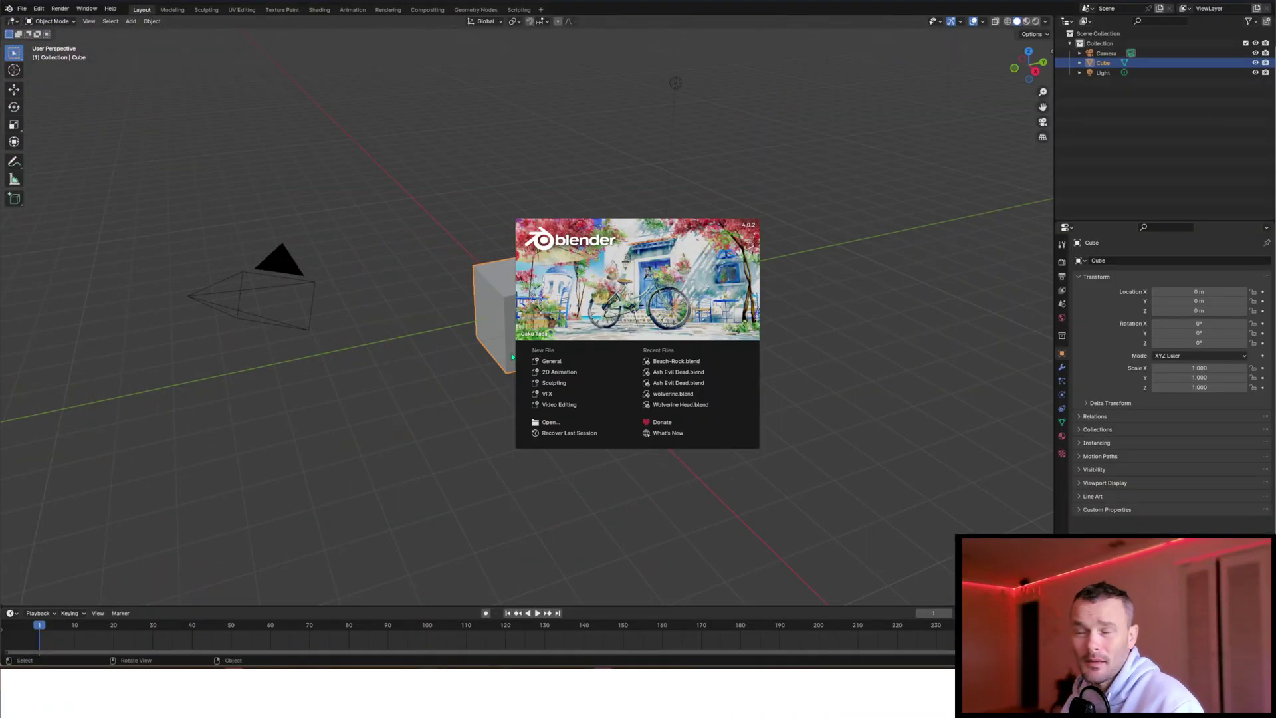
left_click(742, 206)
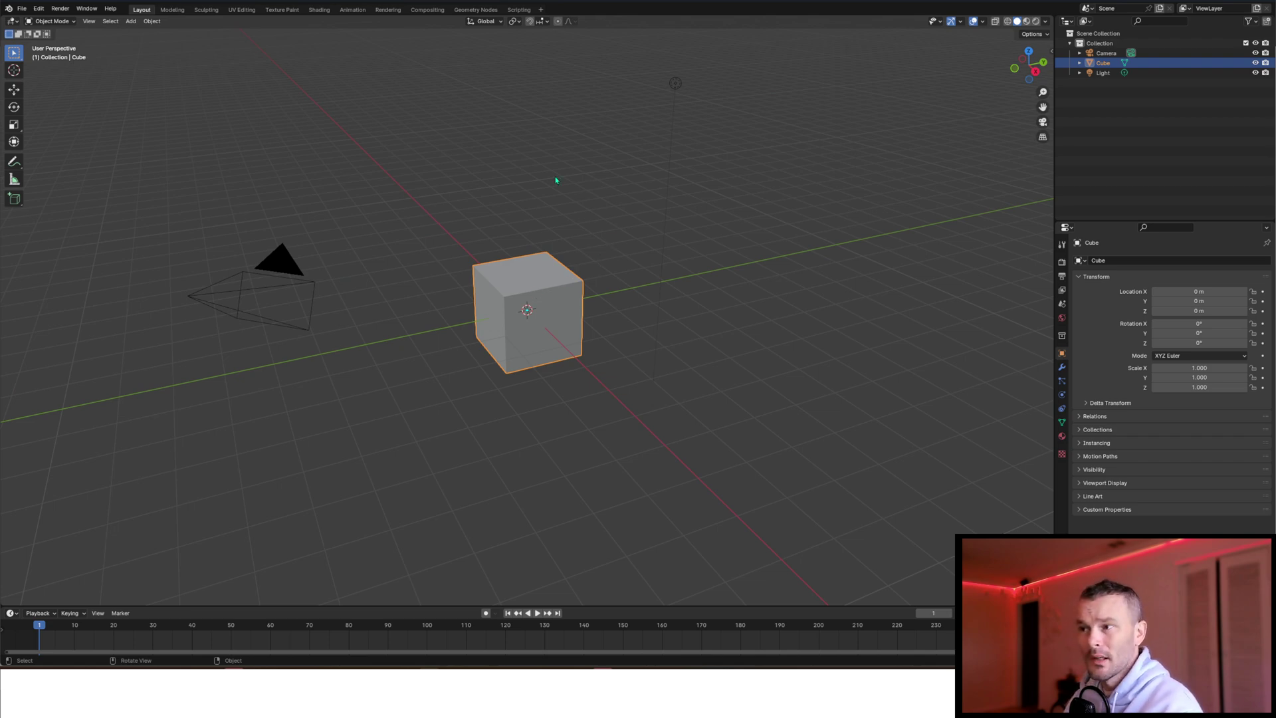
key("Delete")
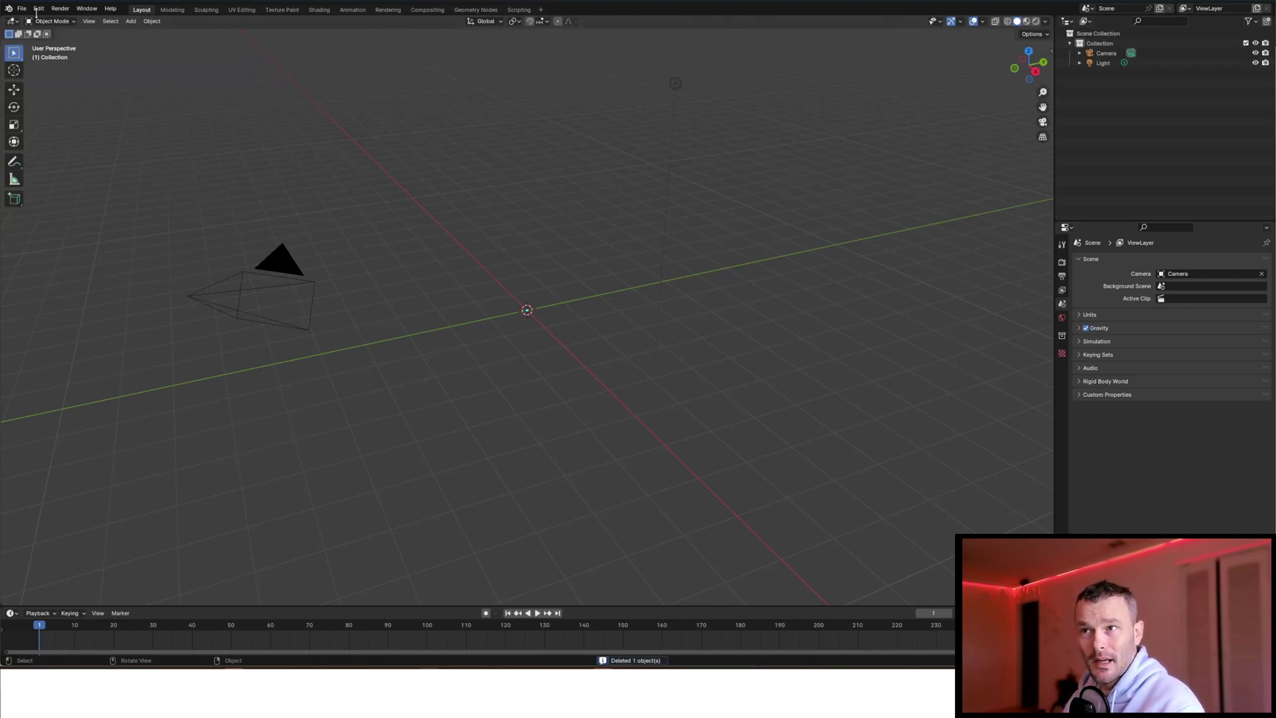
- Import the SketchUp file Component37.skp from the Downloads folder, checking the folder's contents in File Explorer to identify the right file
left_click(22, 9)
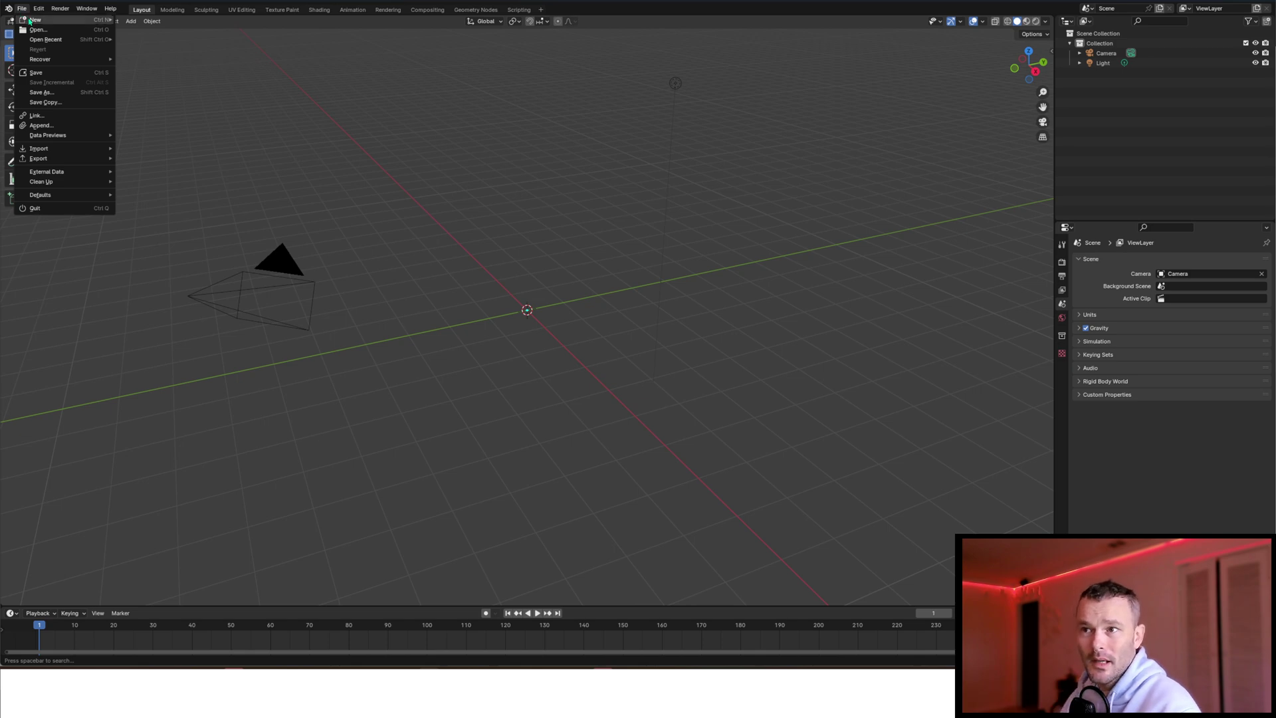
mouse_move(40, 148)
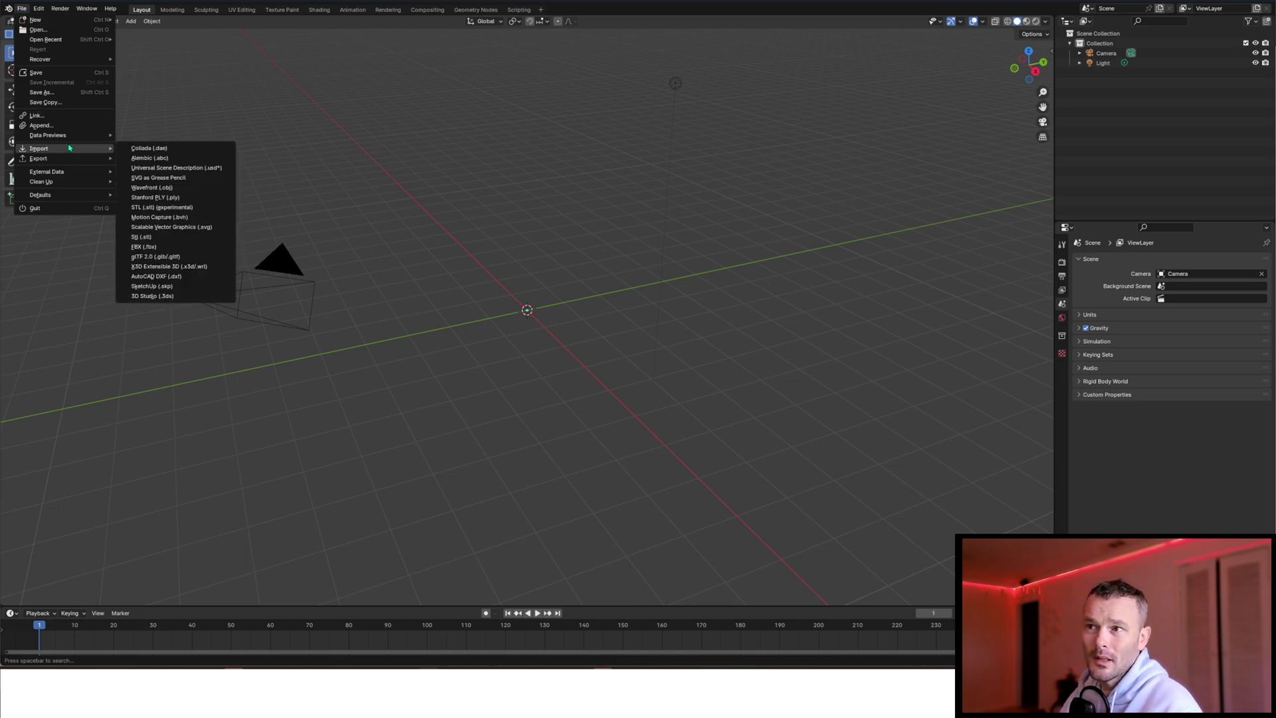
left_click(151, 286)
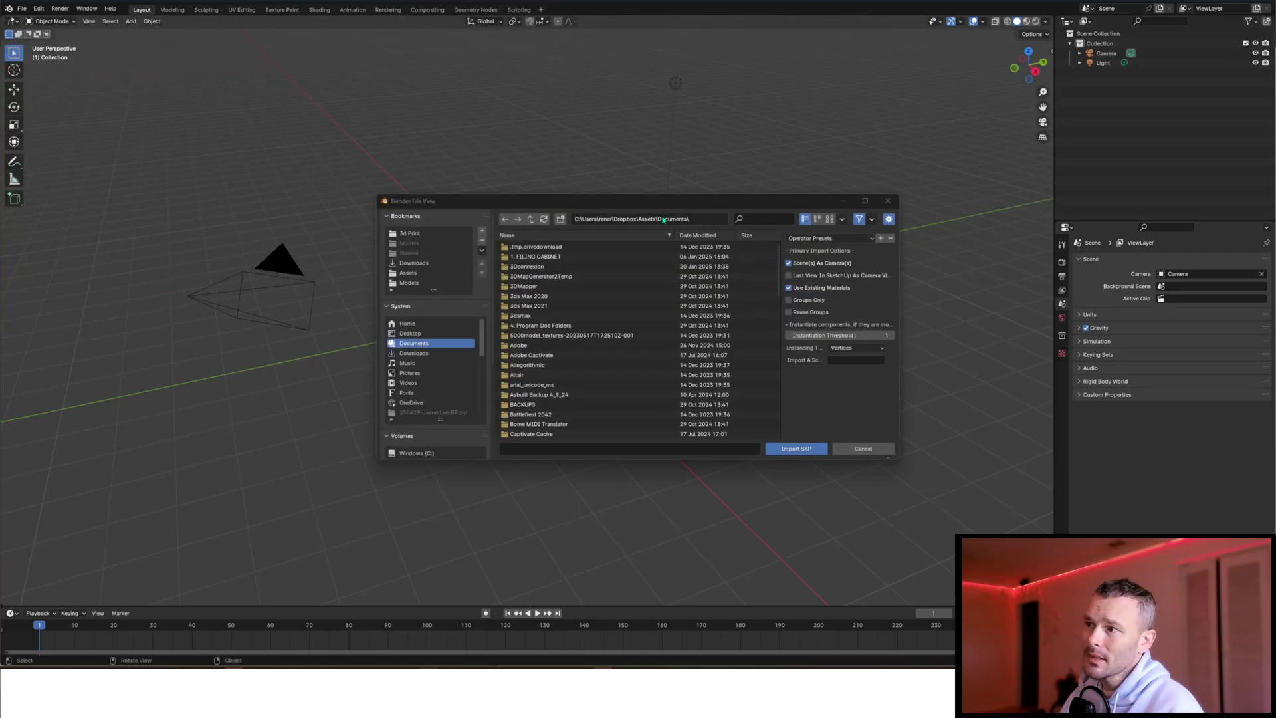
left_click(413, 353)
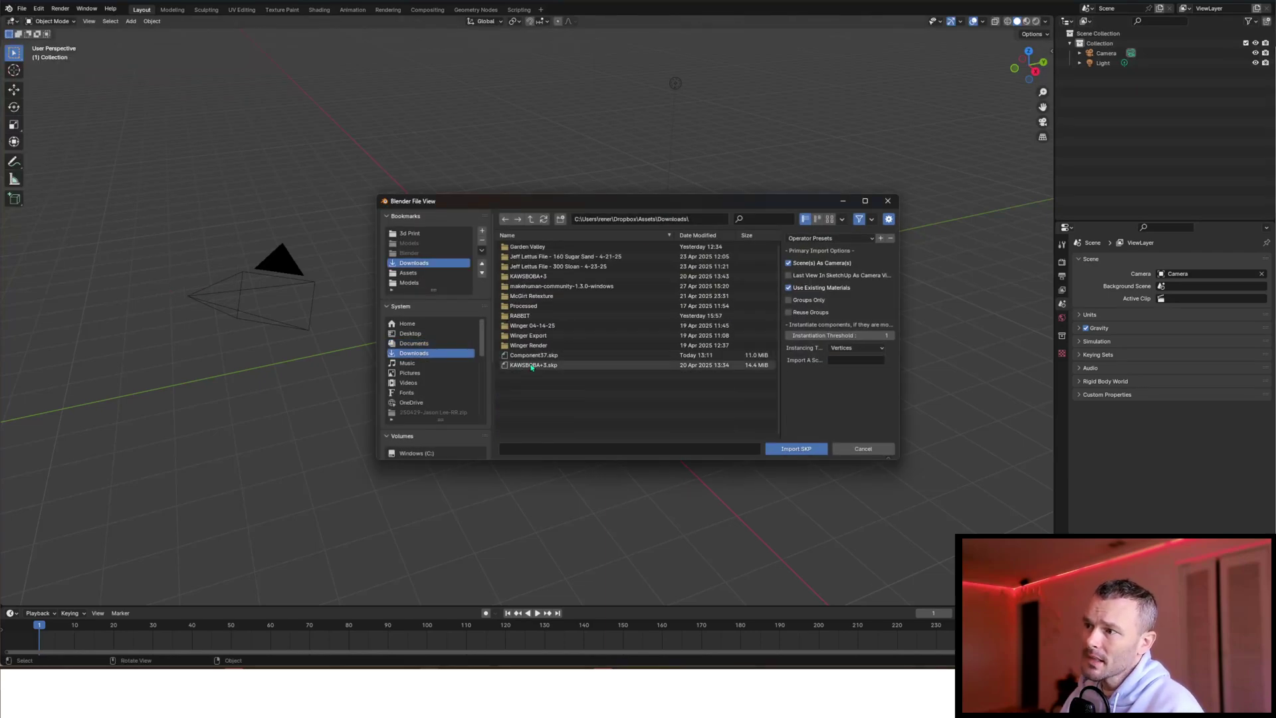
key("alt+Tab")
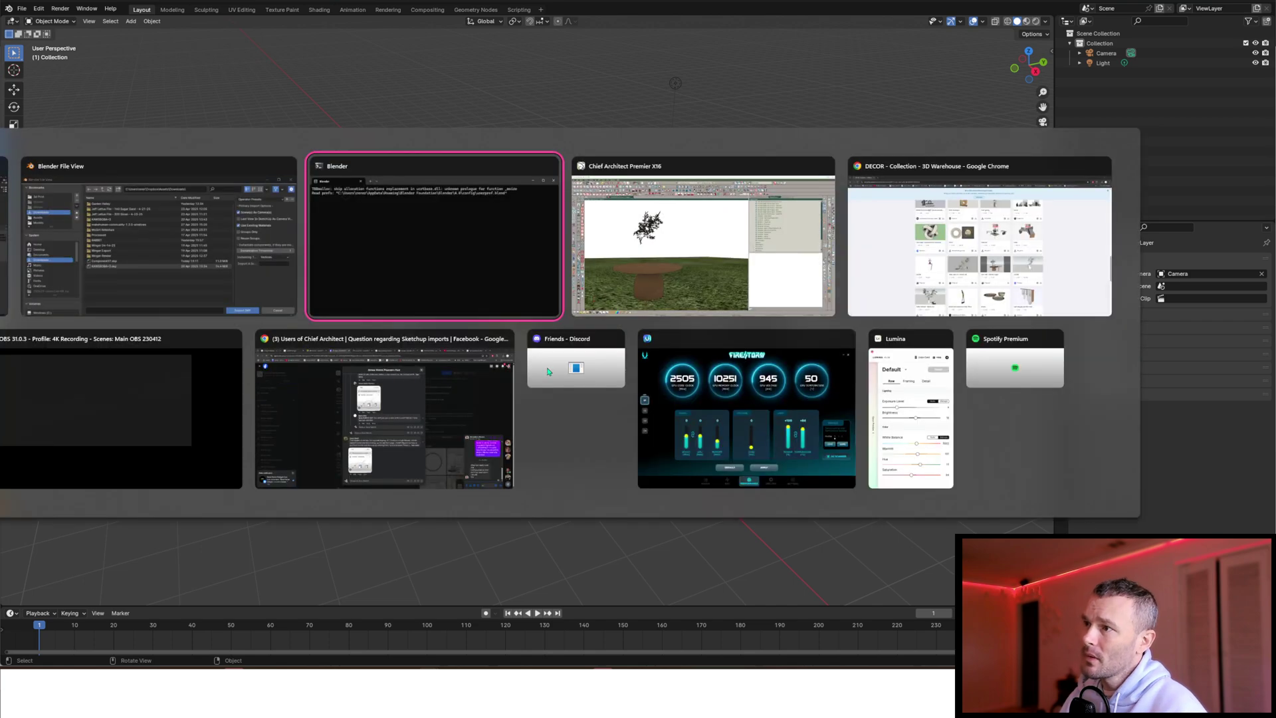
key("alt+Tab")
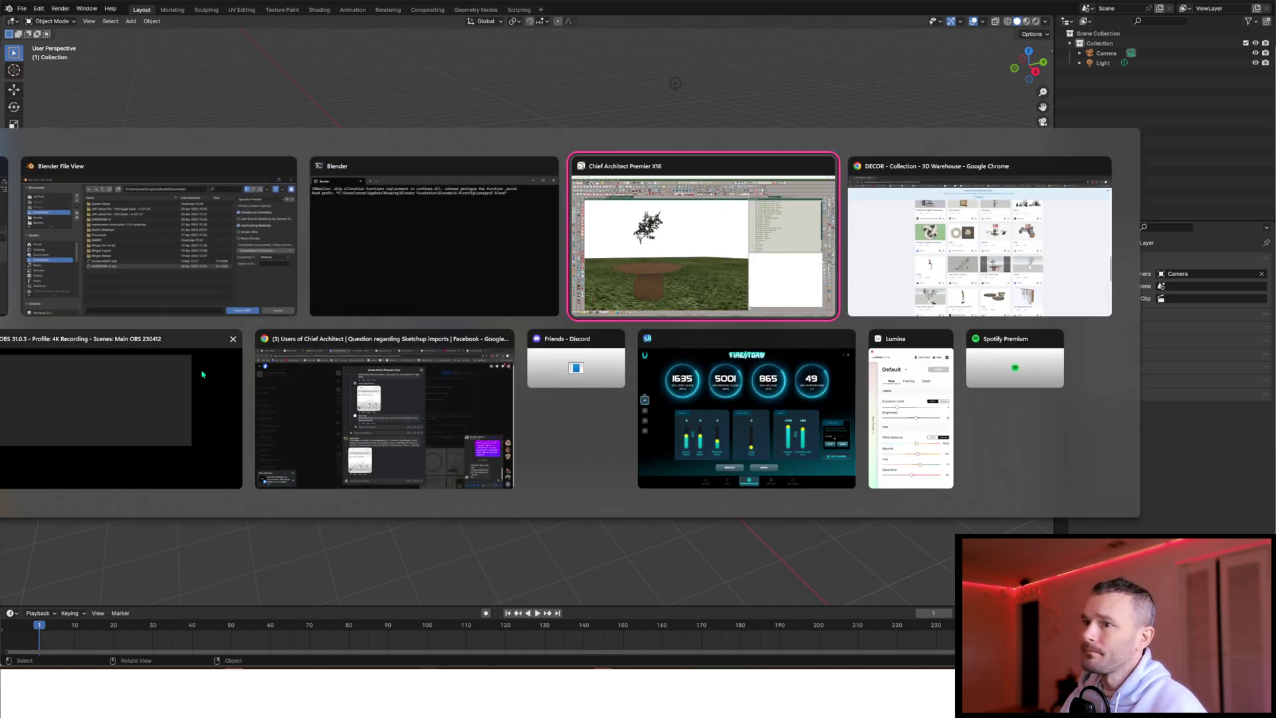
key("alt+shift+Tab")
key("alt+shift+Tab")
key("alt+shift+Tab")
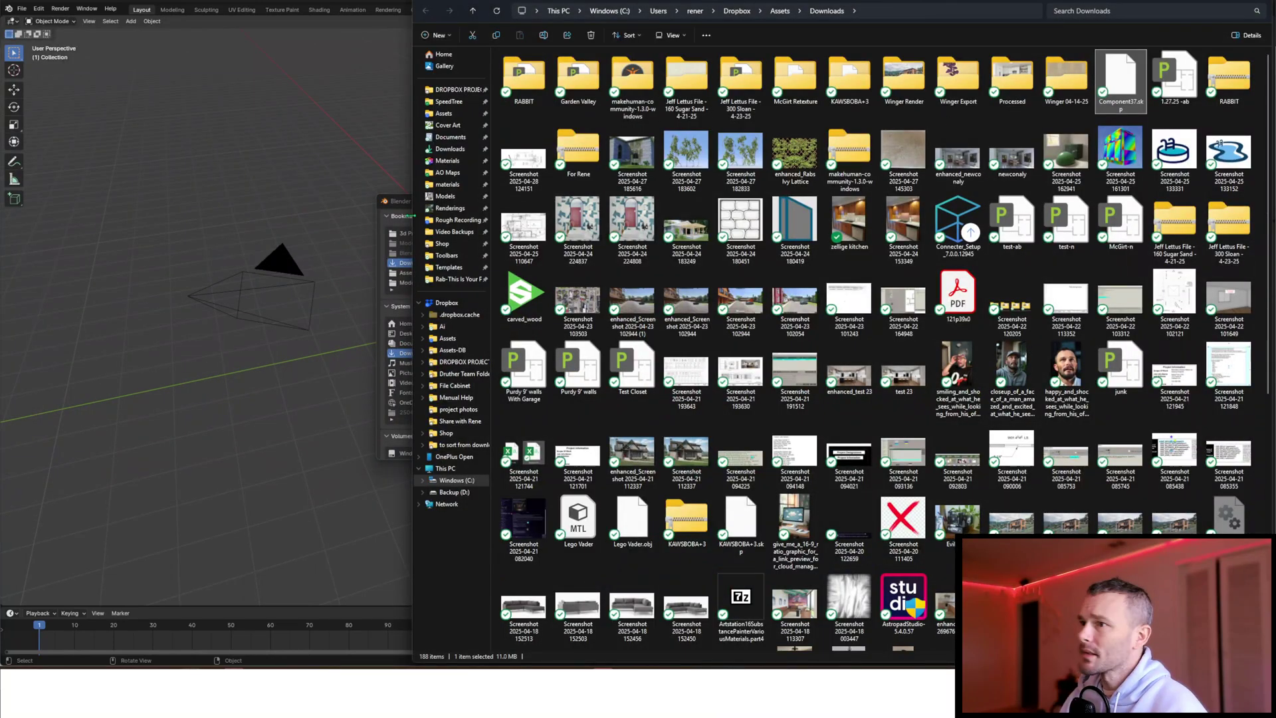
left_click(400, 209)
double_click(537, 361)
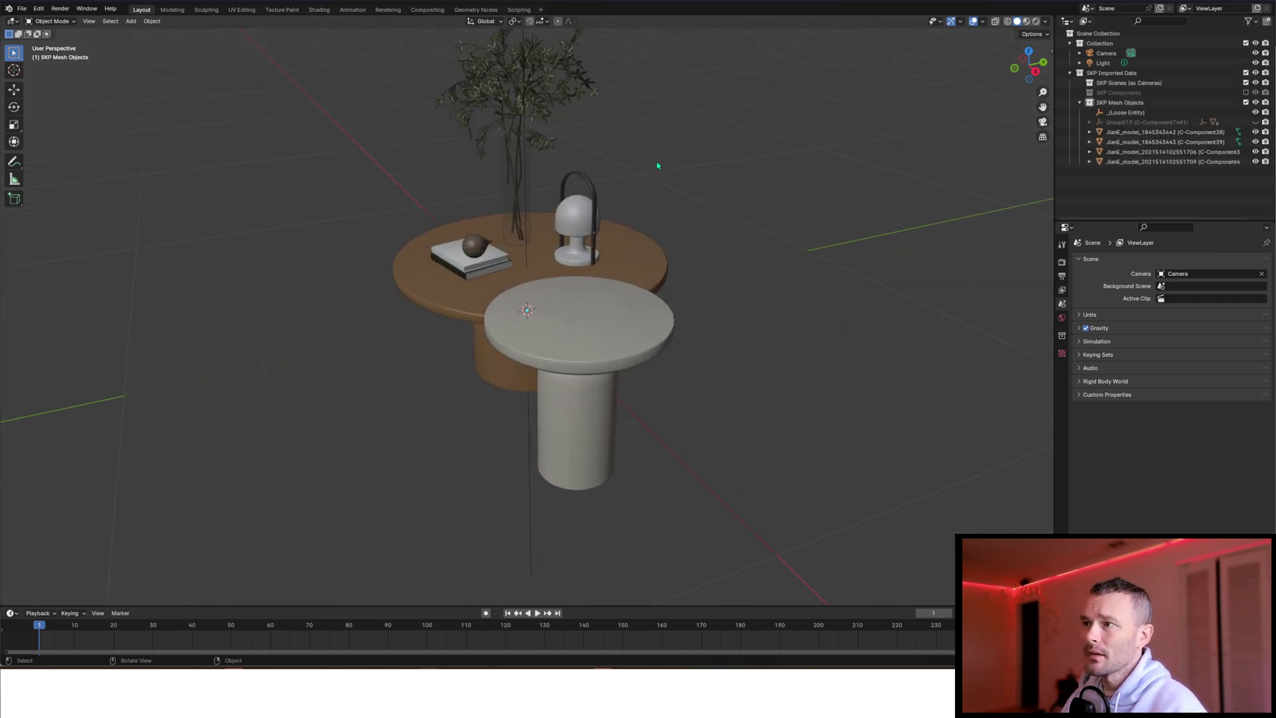
- Select the plant's foliage and the glass vase individually, and try deleting only the foliage
middle_click_drag(657, 165, 396, 273)
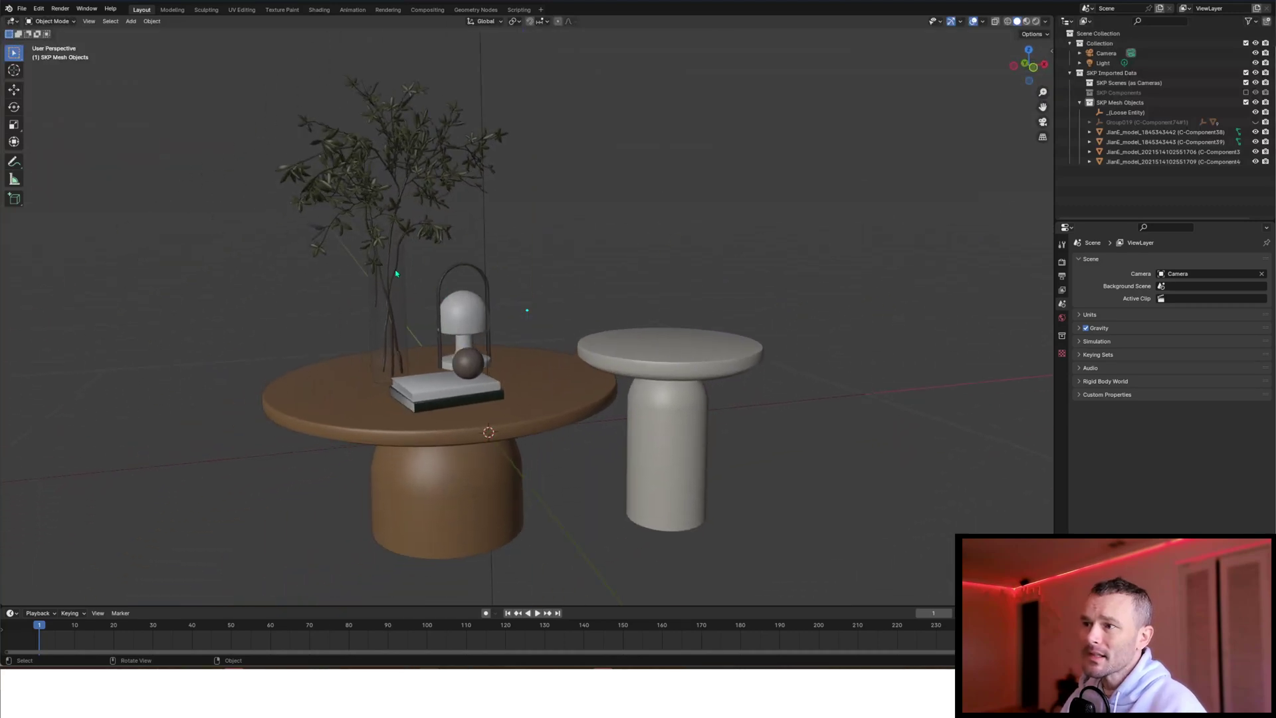
left_click(396, 273)
left_click(367, 178)
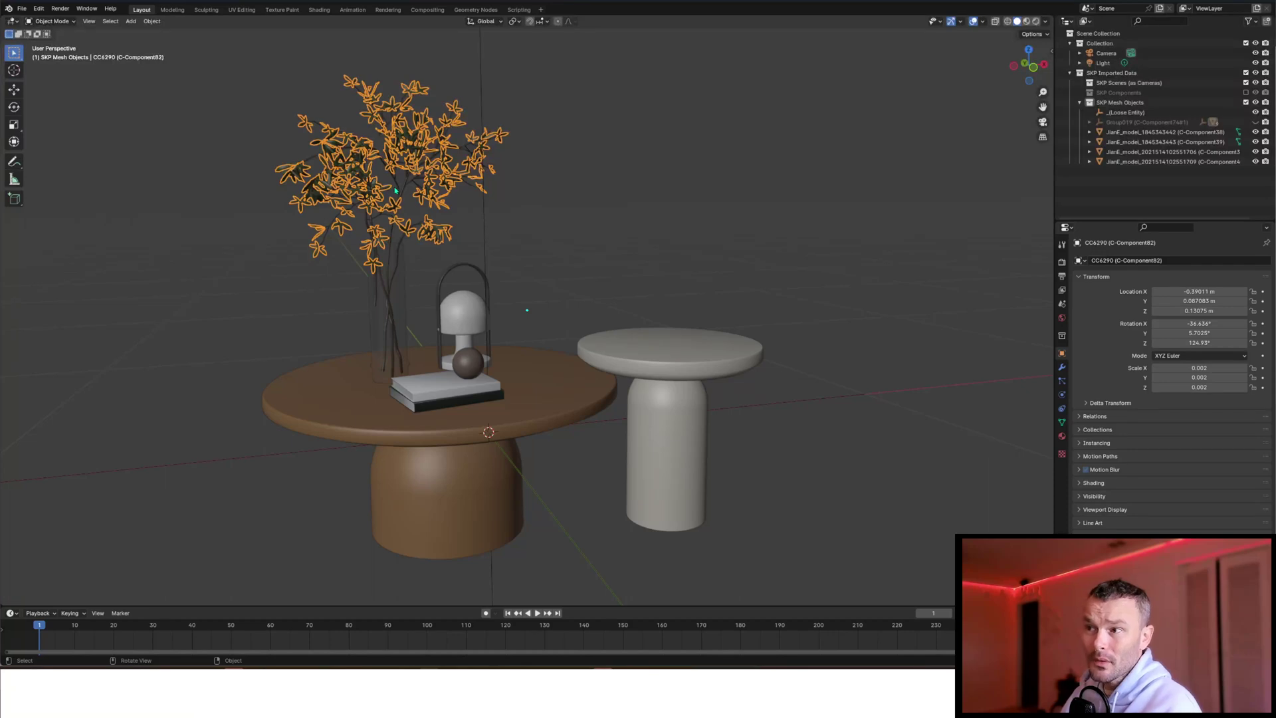
left_click(384, 277)
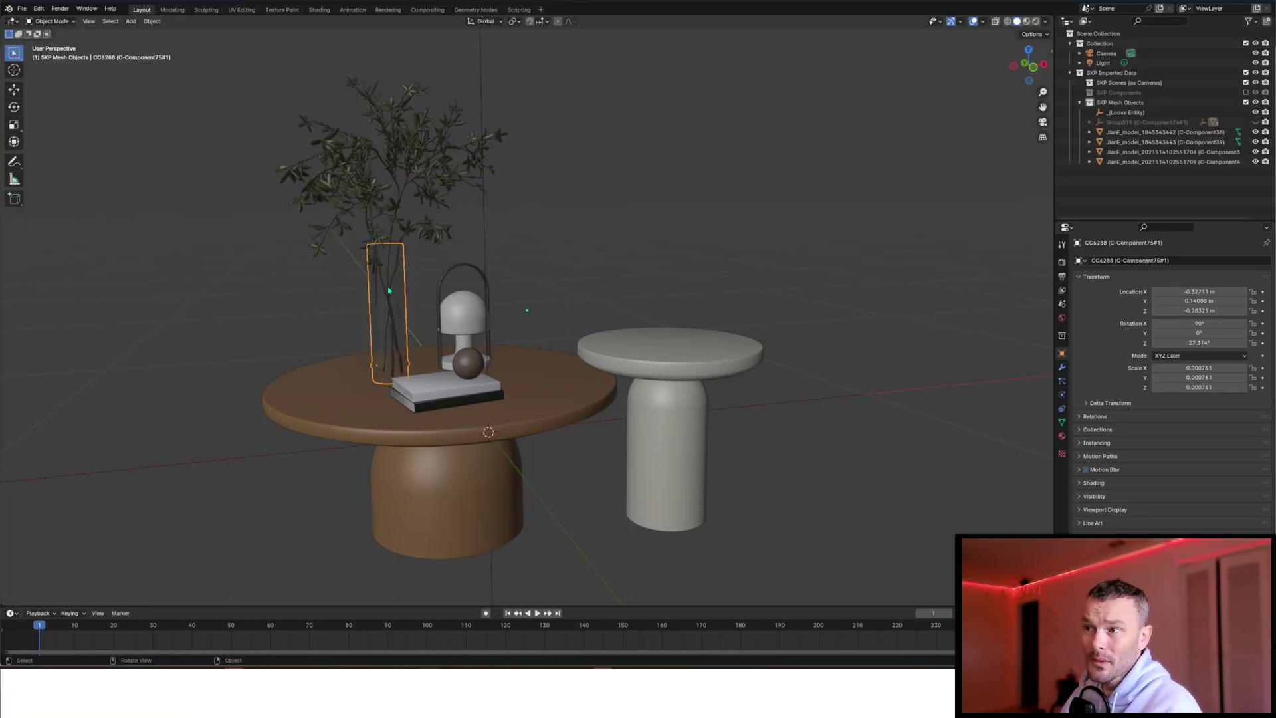
left_click(375, 190)
key("Delete")
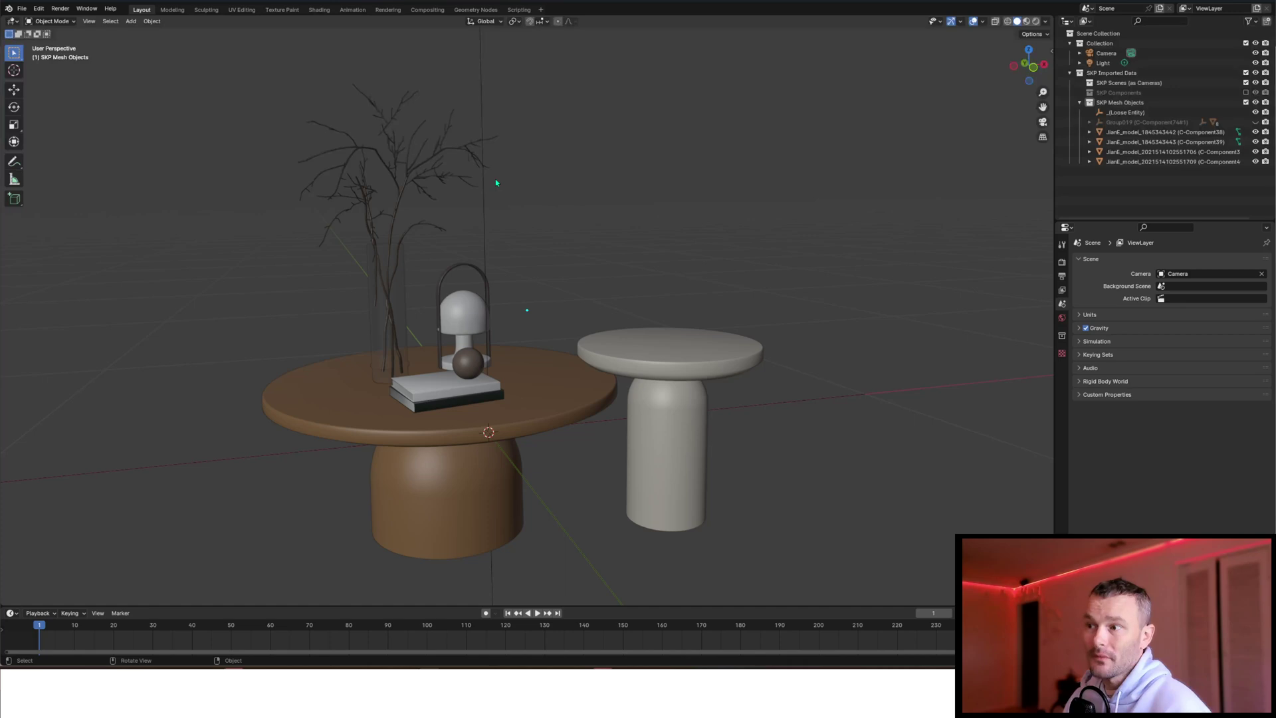
- Delete the light-coloured side table's pedestal and round top
left_click(631, 385)
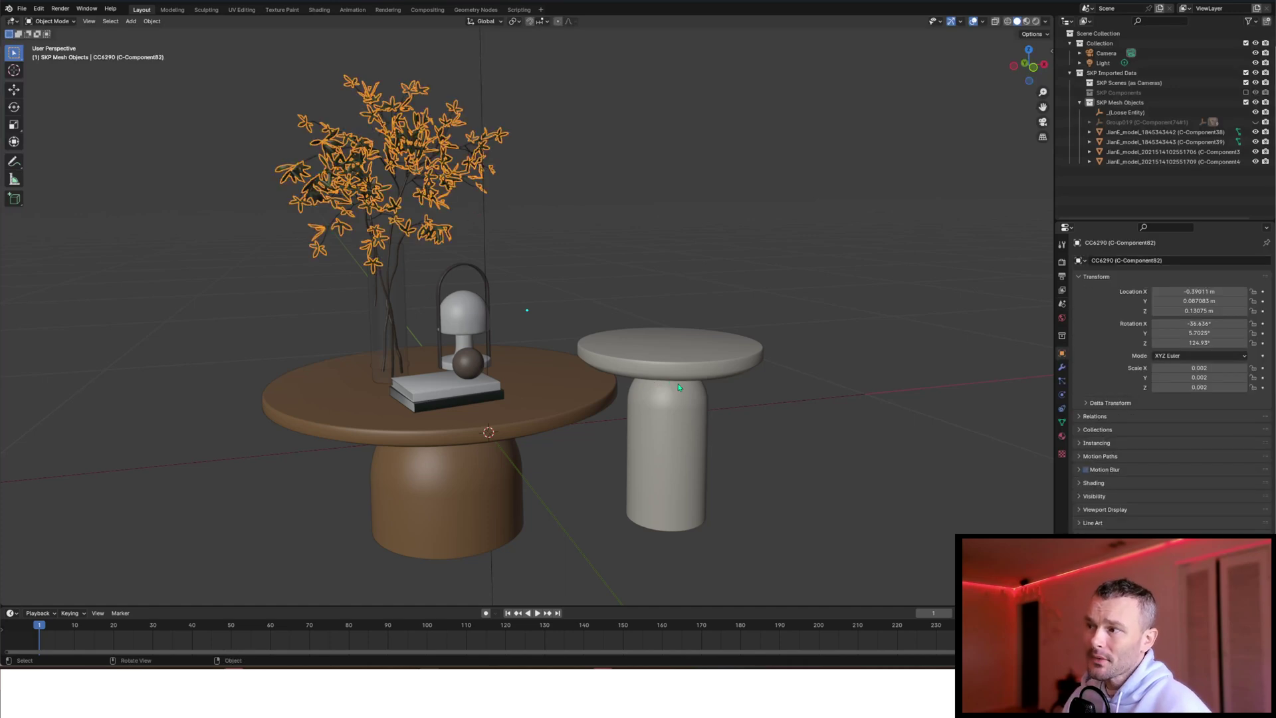
left_click(684, 384)
key("Delete")
left_click(680, 365)
key("Delete")
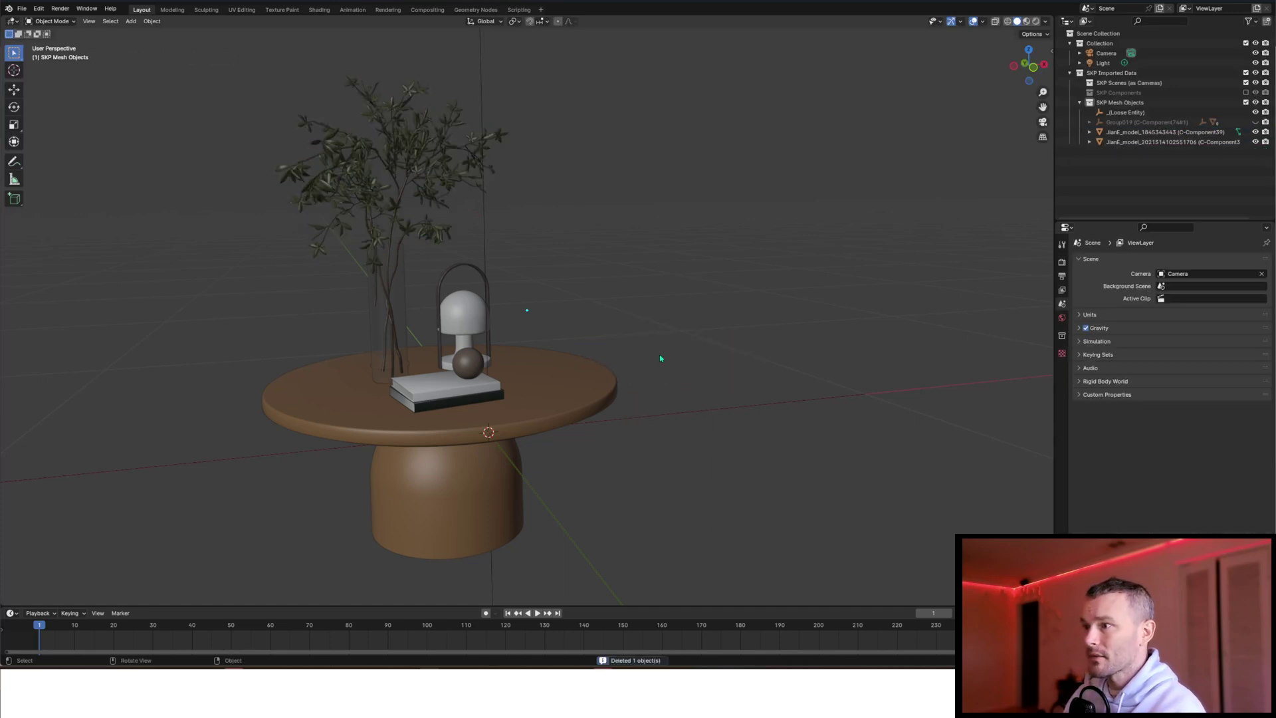
scroll(568, 259, "down", 4)
left_click_drag(610, 129, 304, 495)
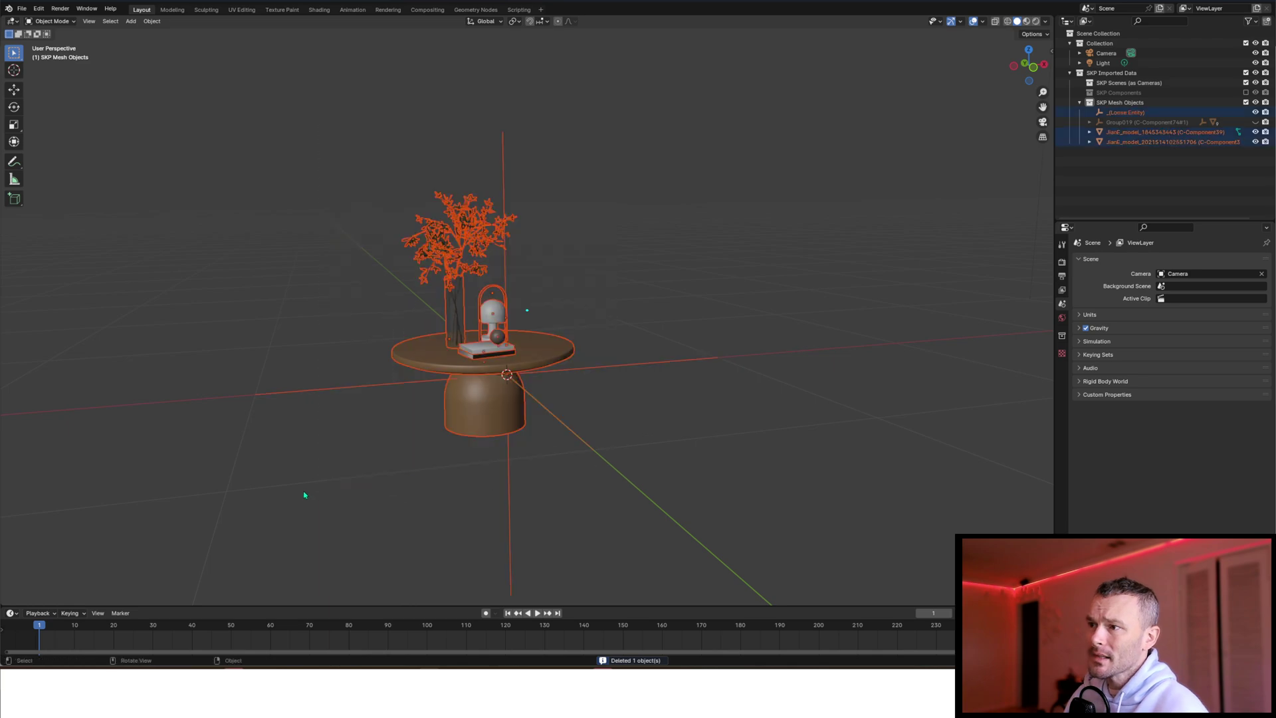
right_click(502, 402)
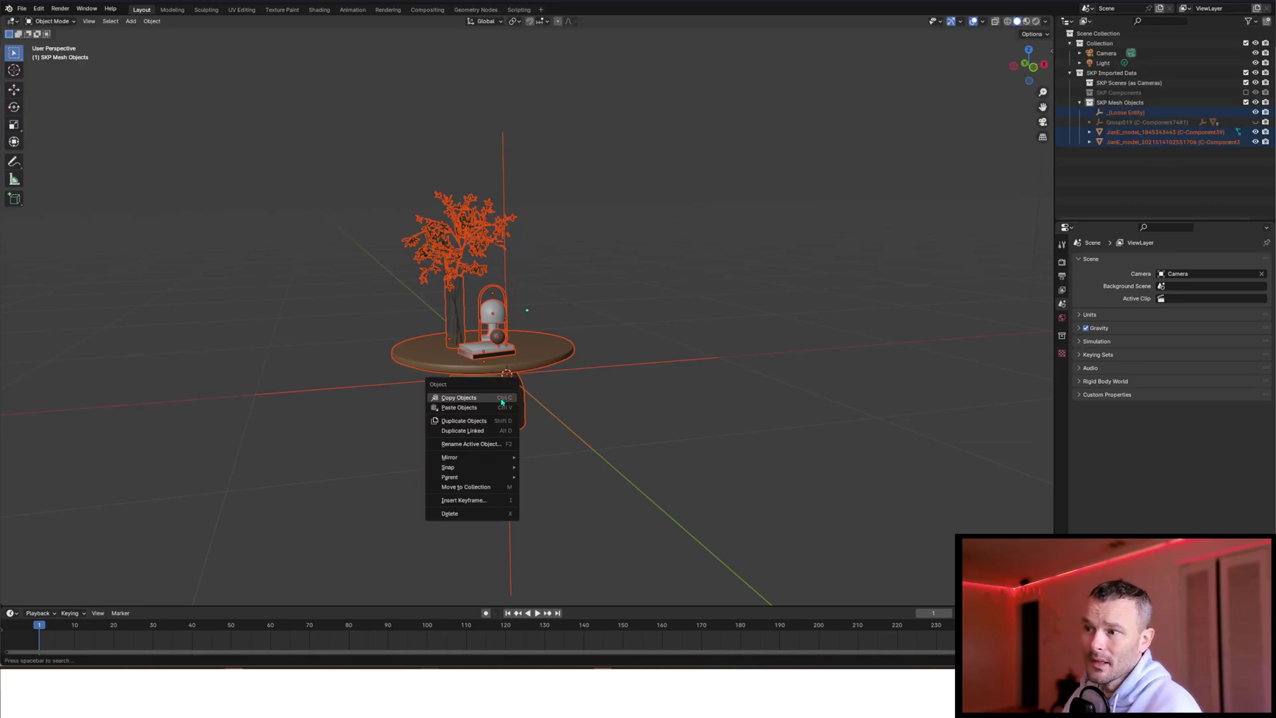
left_click(502, 397)
right_click(479, 352)
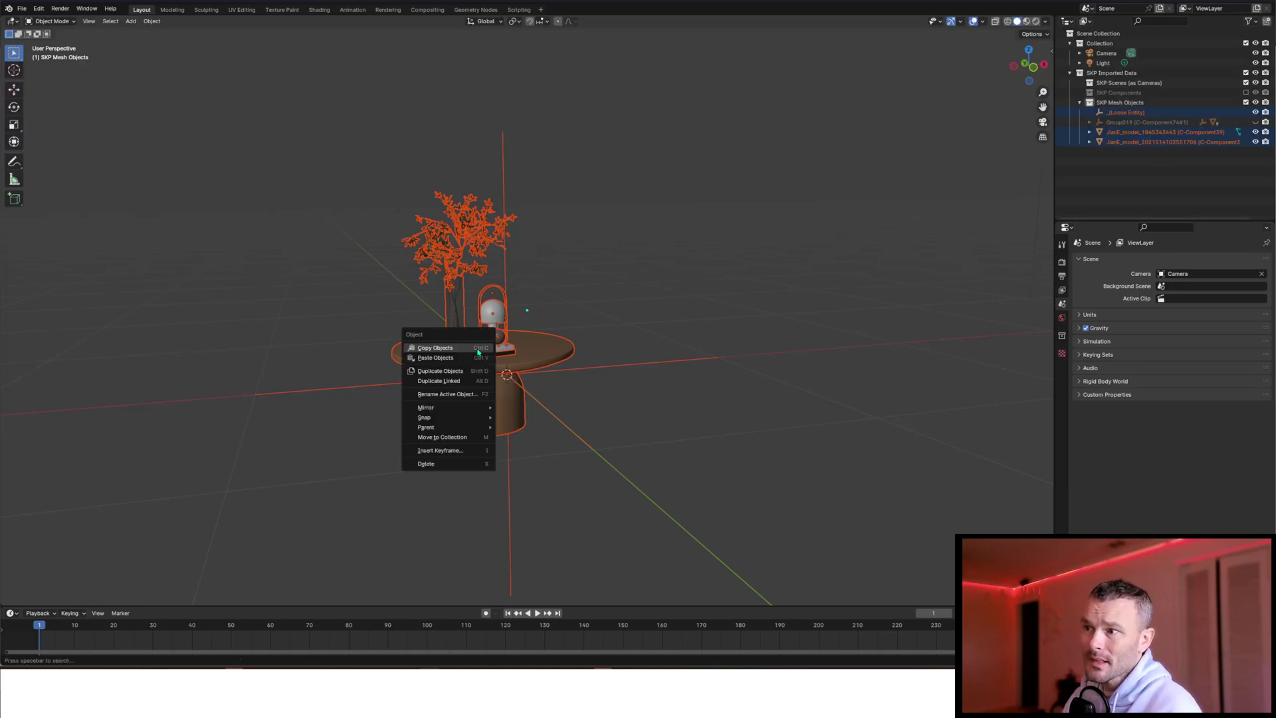
left_click(478, 348)
right_click(502, 353)
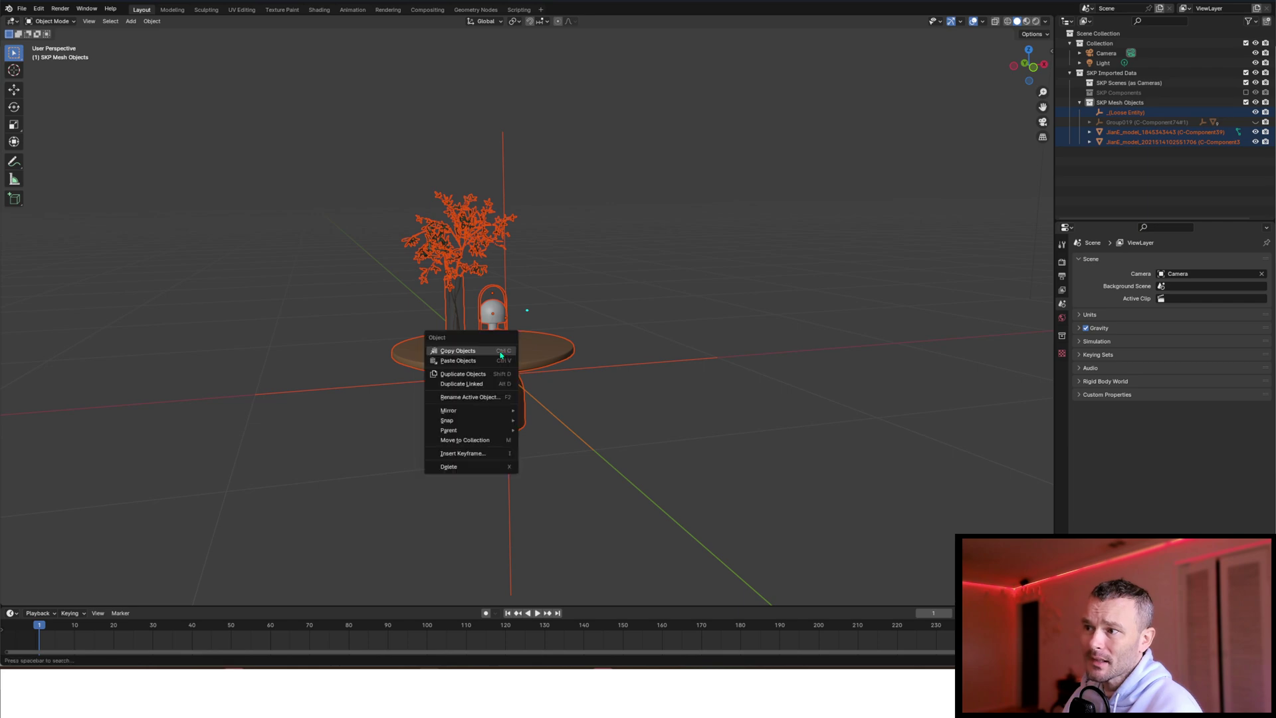
scroll(442, 196, "up", 5)
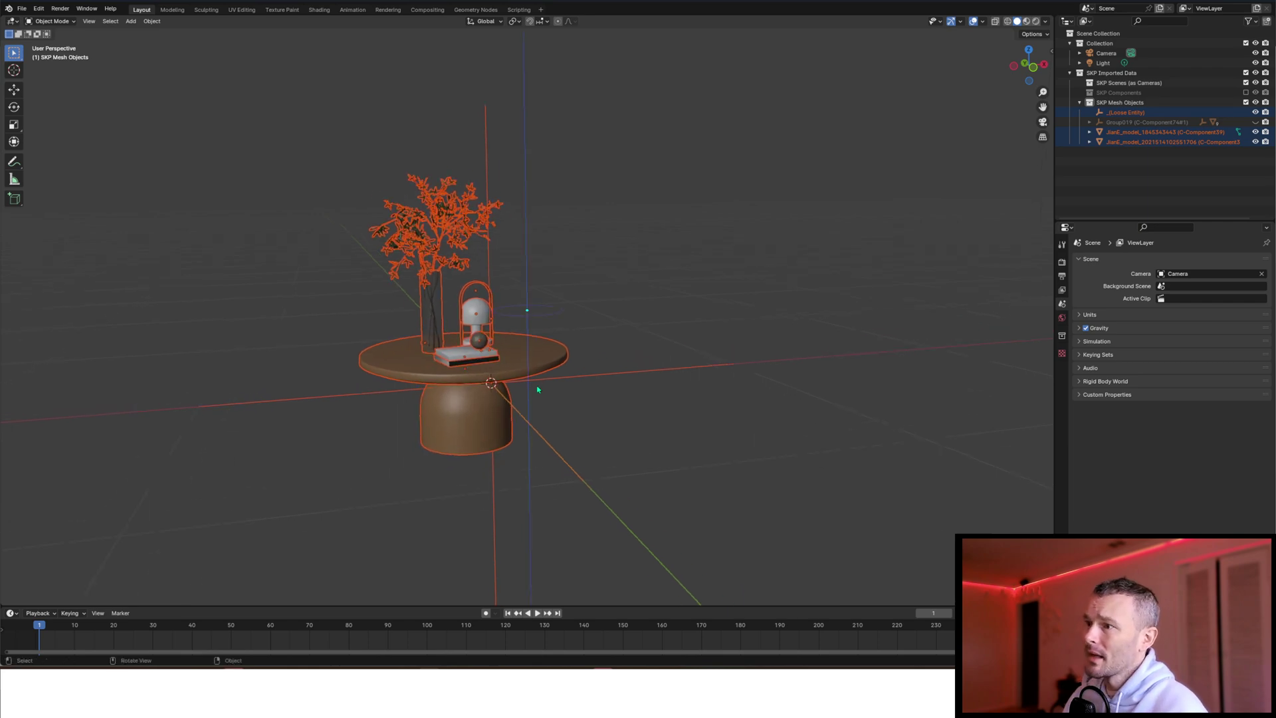
- Make the lamp the active object, select all remaining coffee table, decor and plant pieces, and join them into one object
left_click(420, 181)
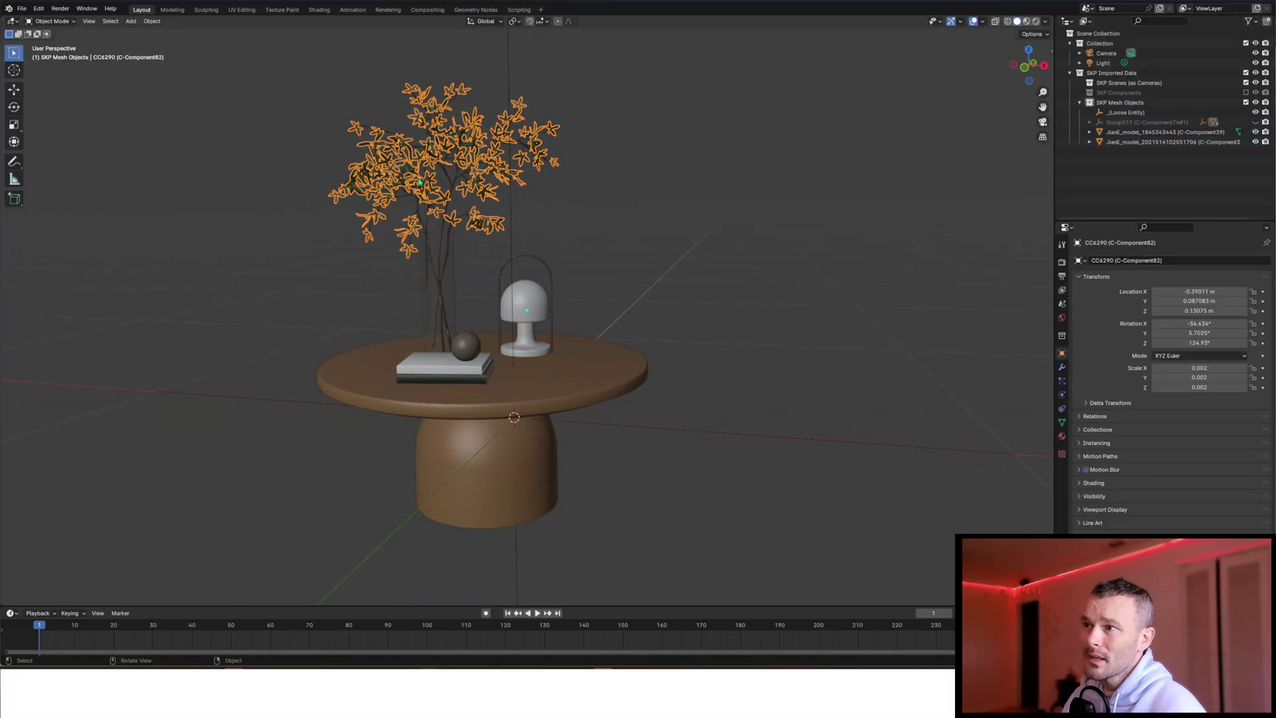
left_click(442, 233, "shift")
left_click(427, 222, "shift")
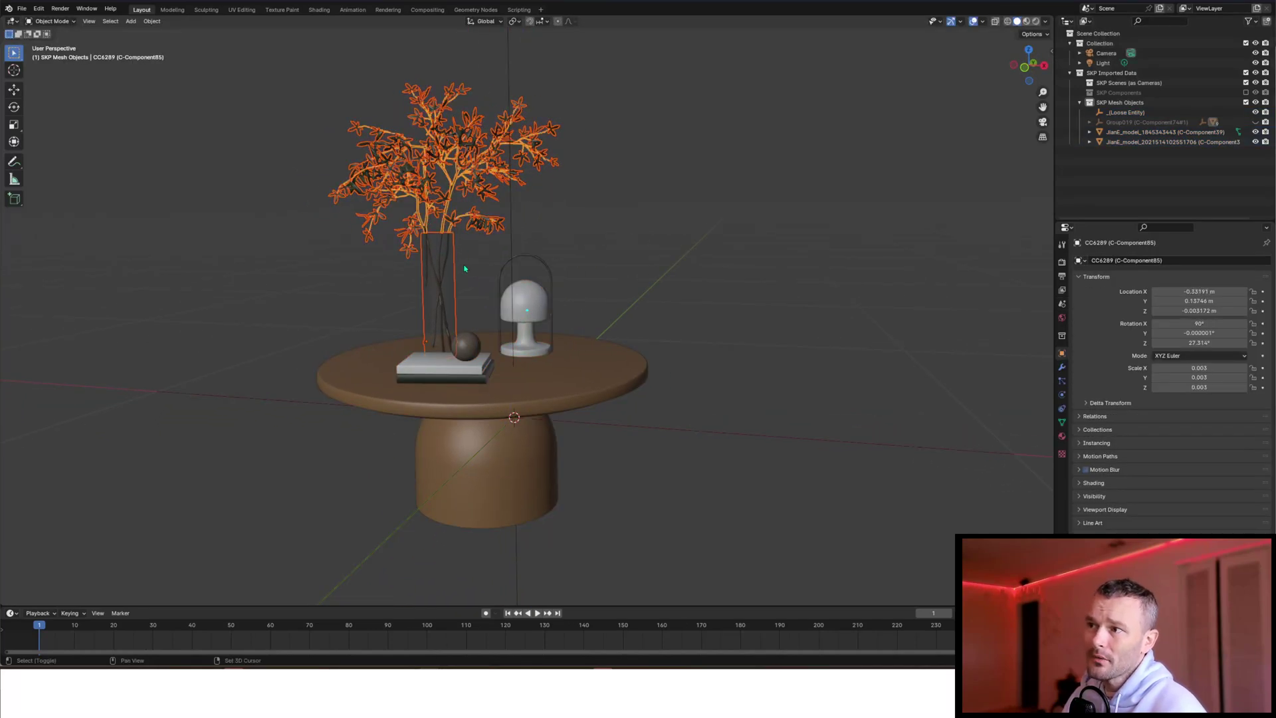
left_click(522, 298, "shift")
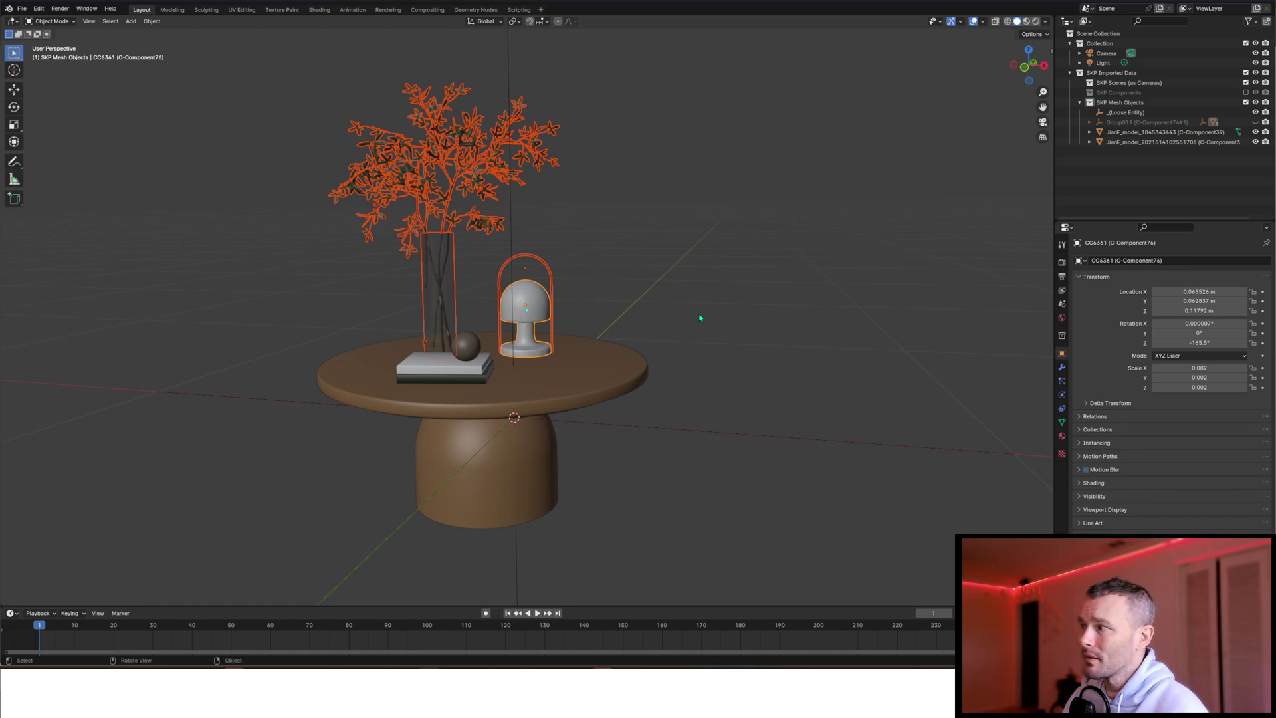
left_click(1134, 104)
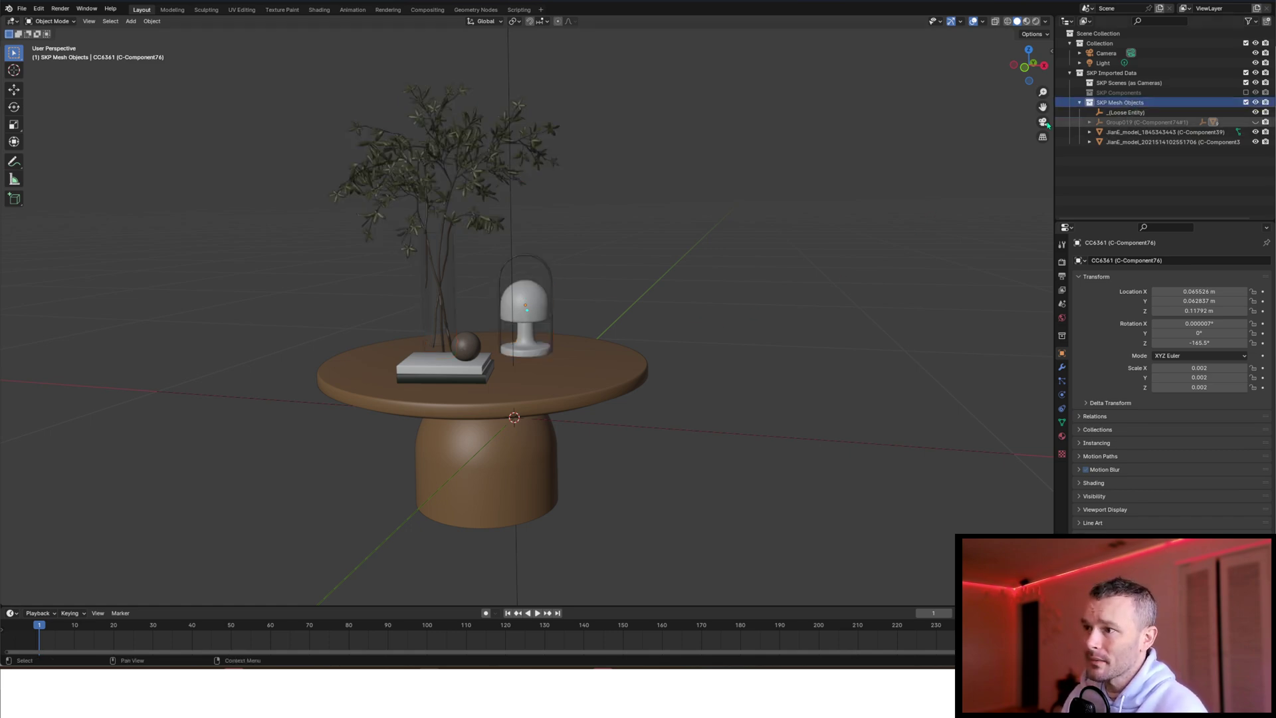
left_click_drag(700, 52, 277, 542)
right_click(500, 432)
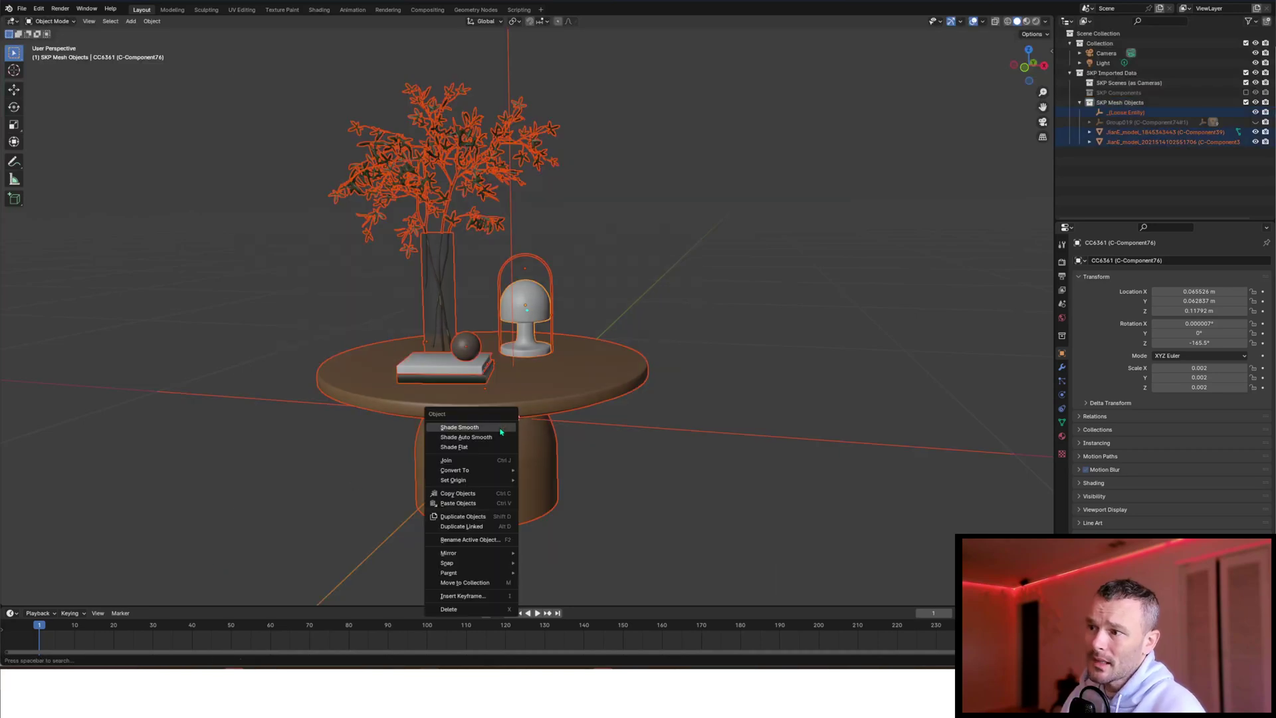
left_click(462, 460)
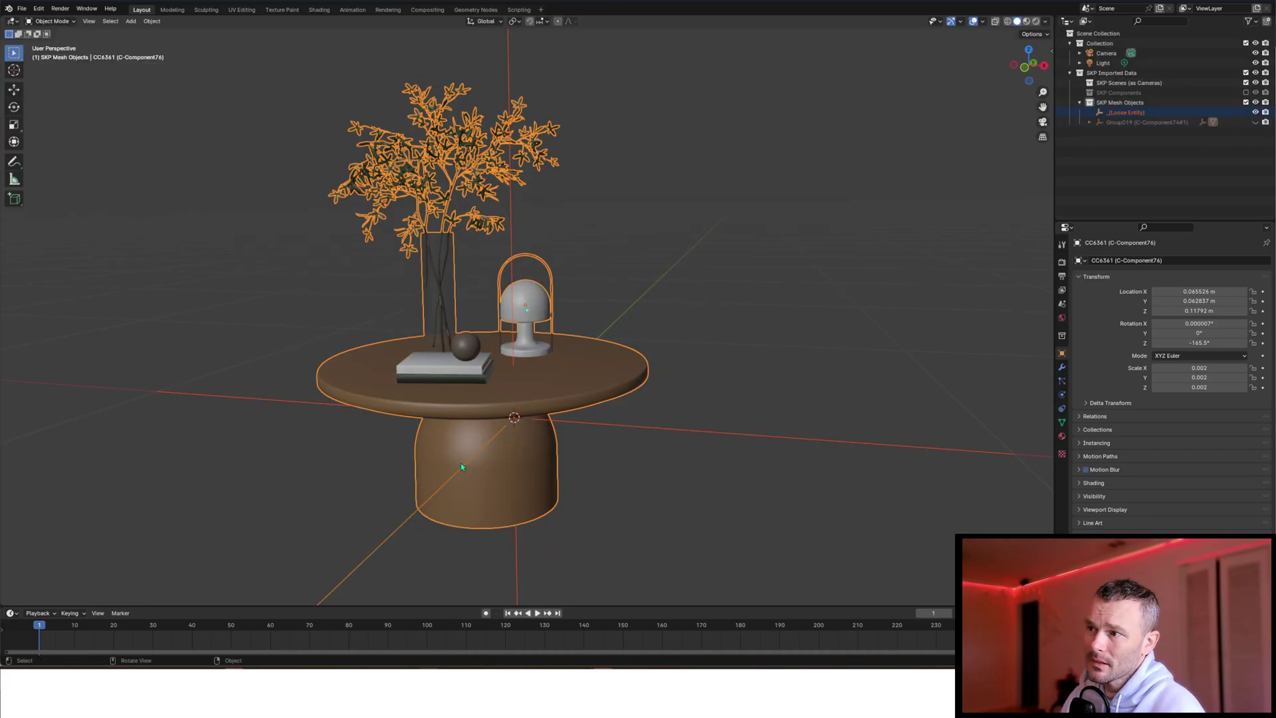
middle_click_drag(520, 397, 582, 328)
key("KP_Decimal")
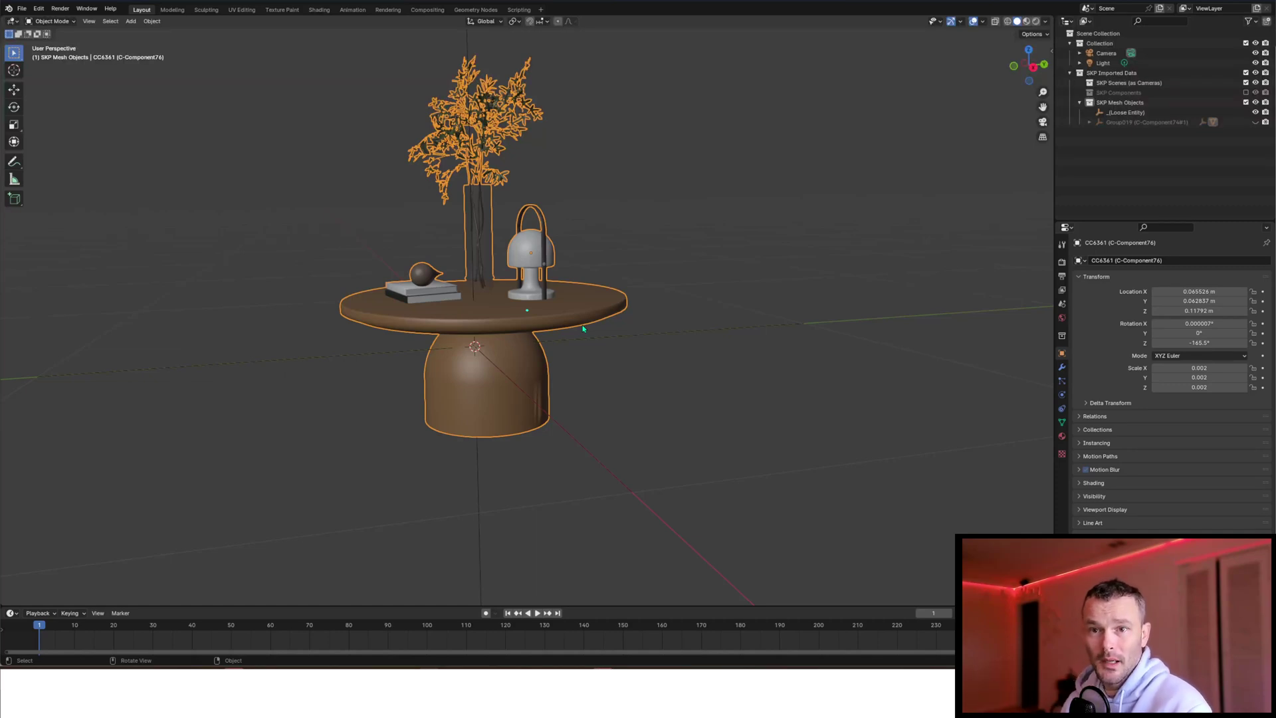
middle_click_drag(420, 287, 676, 105)
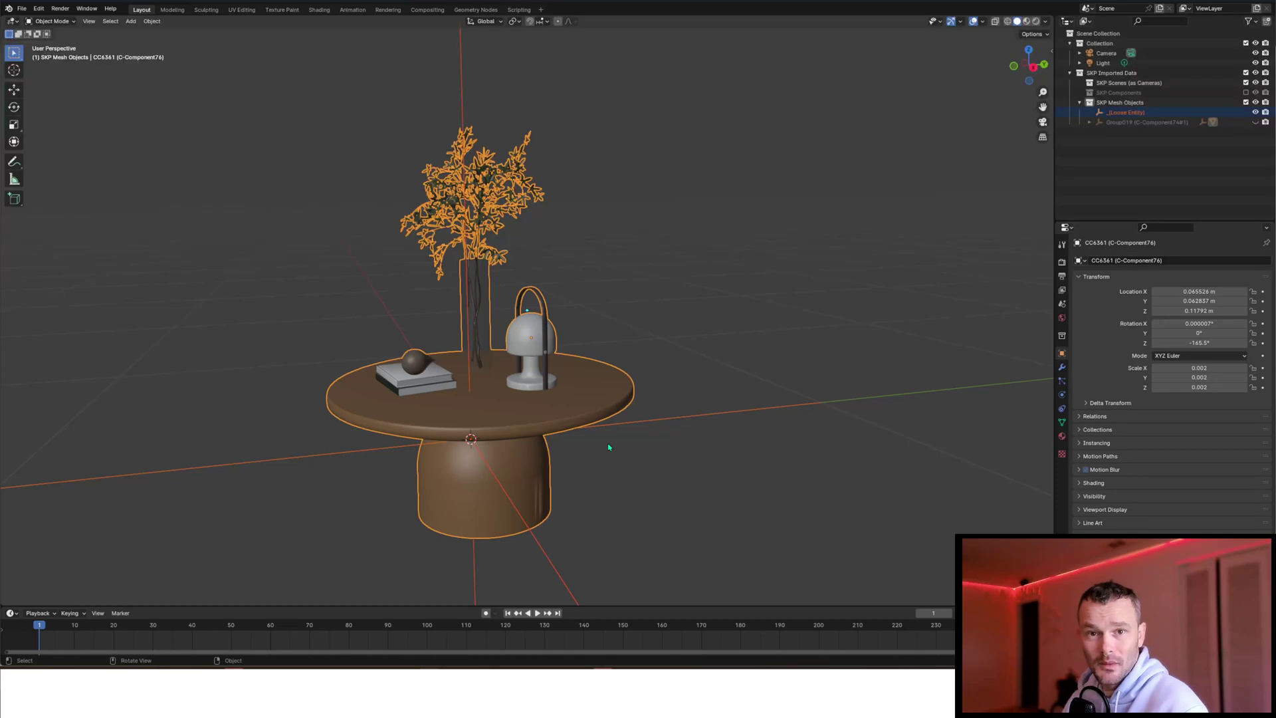
right_click(551, 410)
left_click(552, 407)
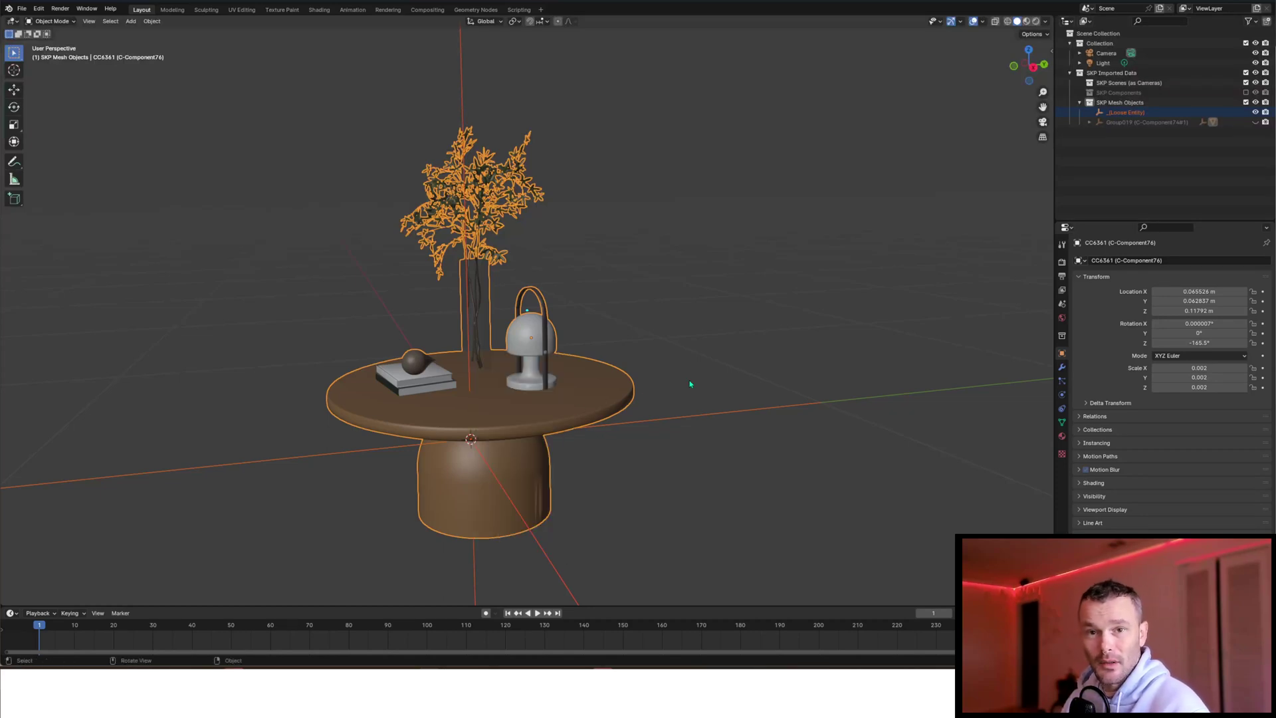
left_click(772, 341)
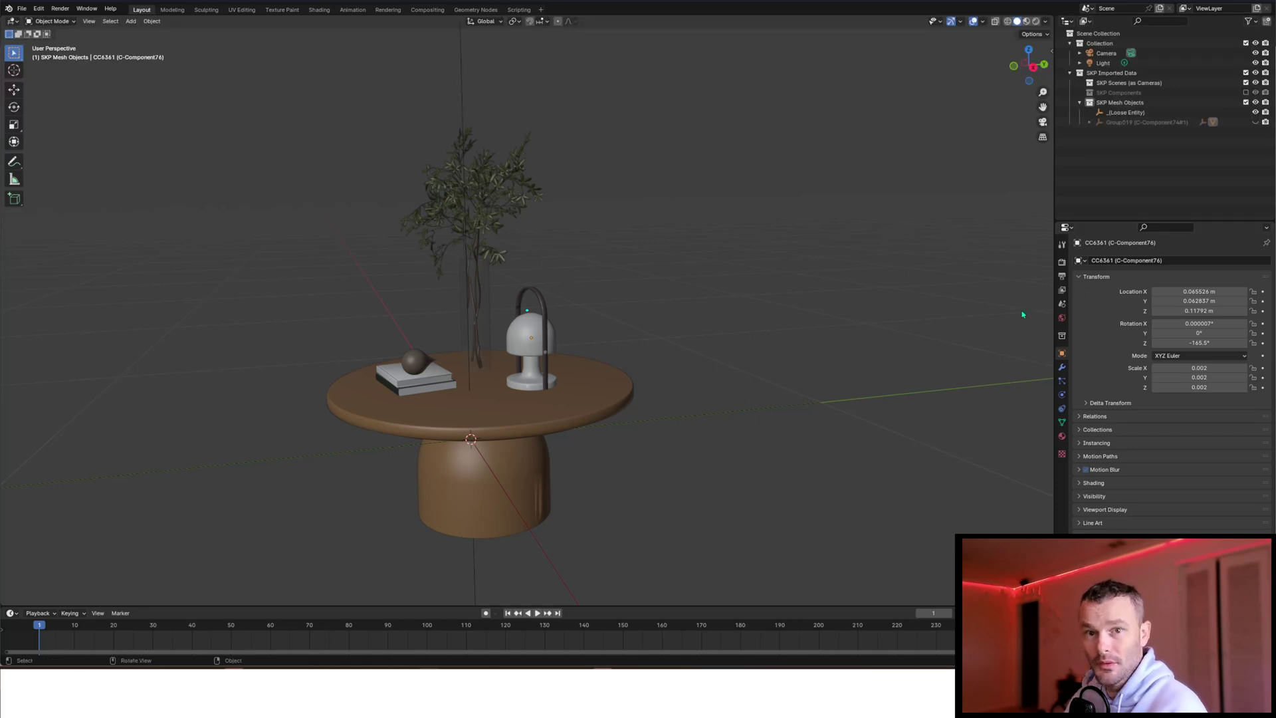
- Add a Decimate modifier to the joined table model, turn on Triangulate and lower the collapse ratio to about 0.625
left_click(1062, 367)
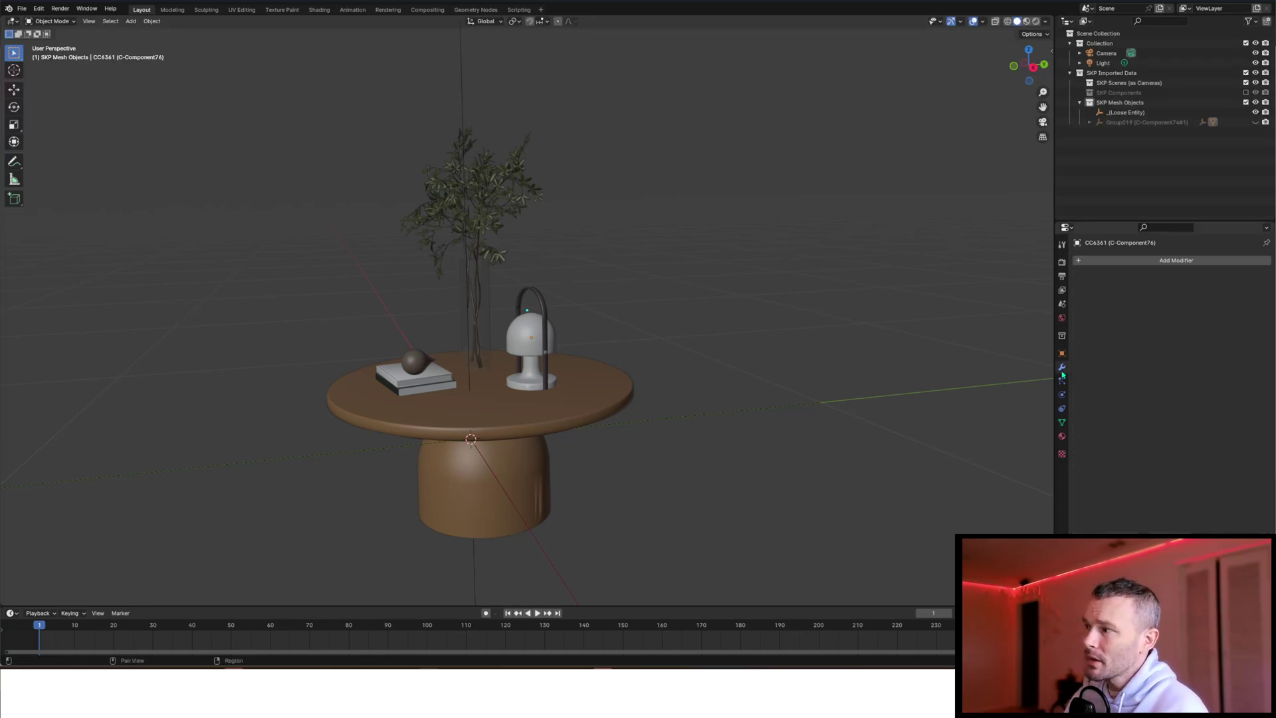
left_click(1144, 261)
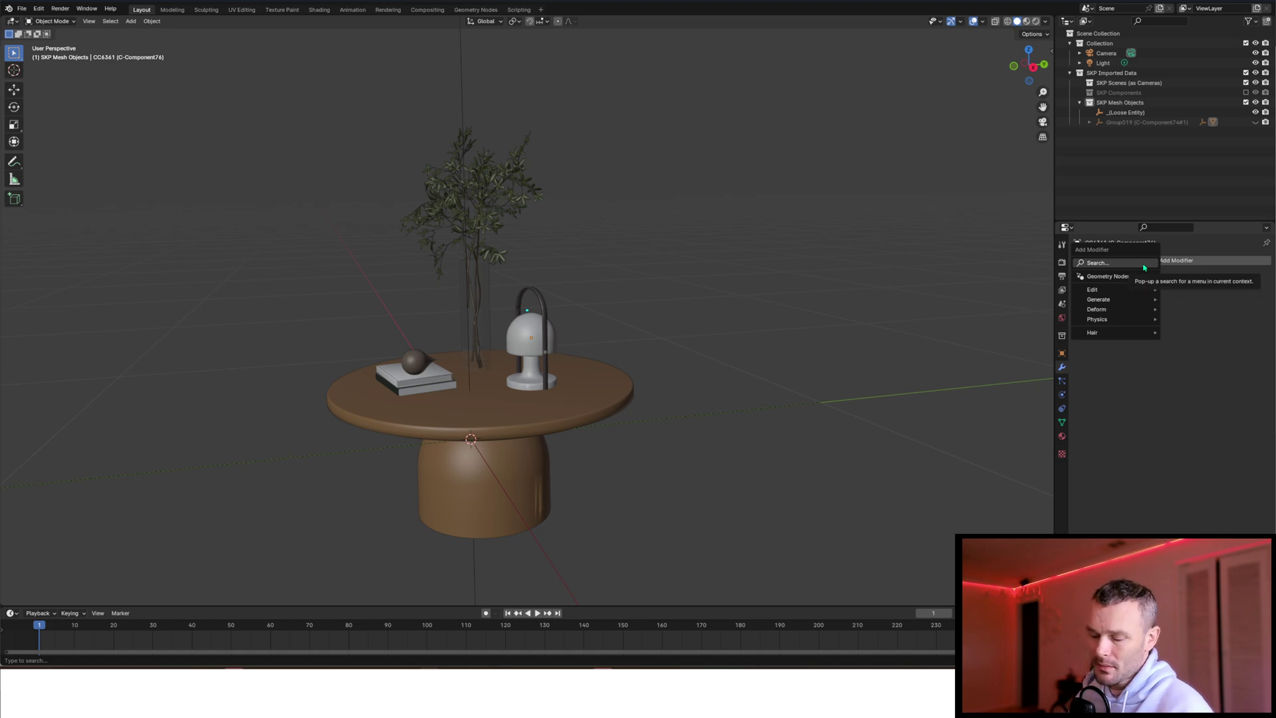
type("decimate")
key("Return")
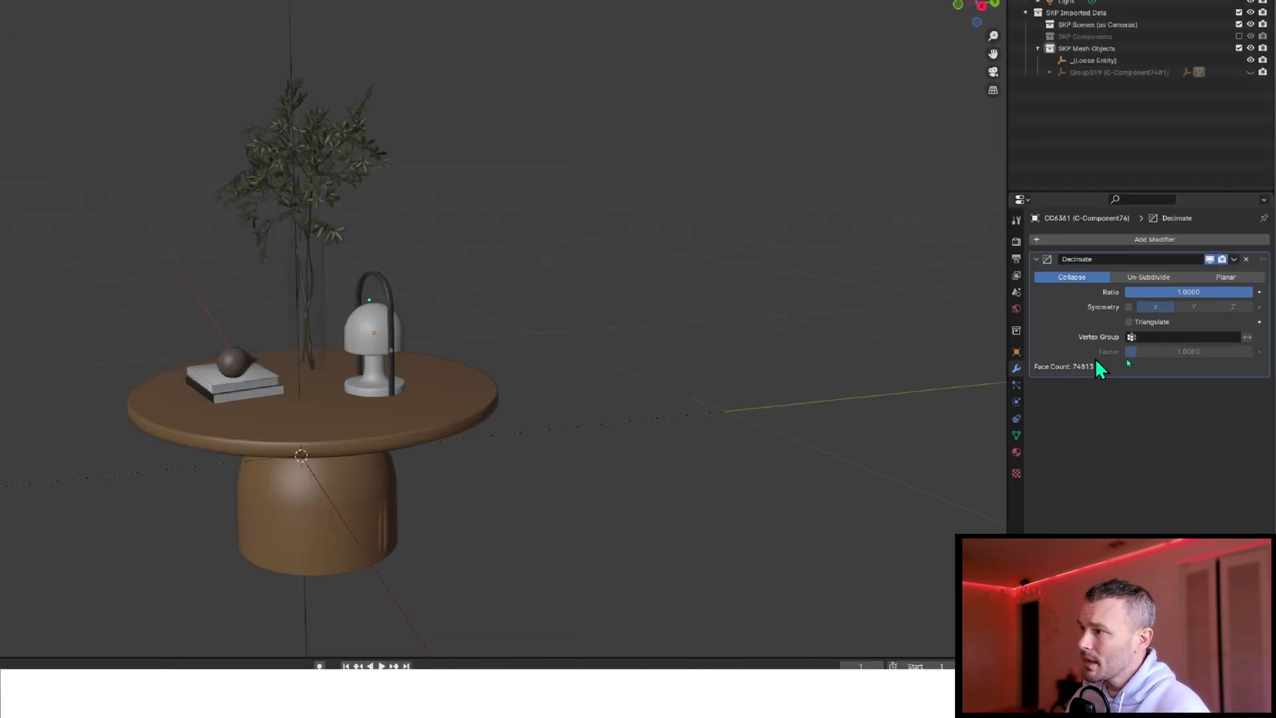
left_click(1128, 321)
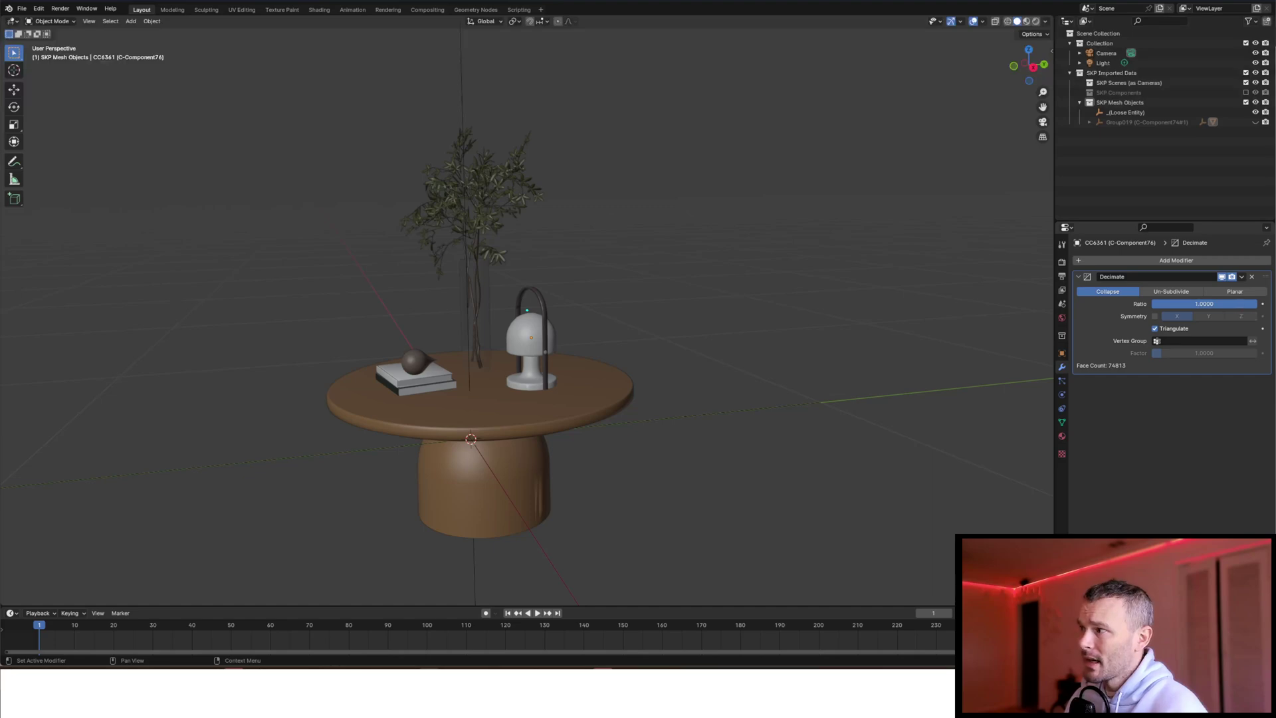
left_click_drag(1220, 304, 1187, 335)
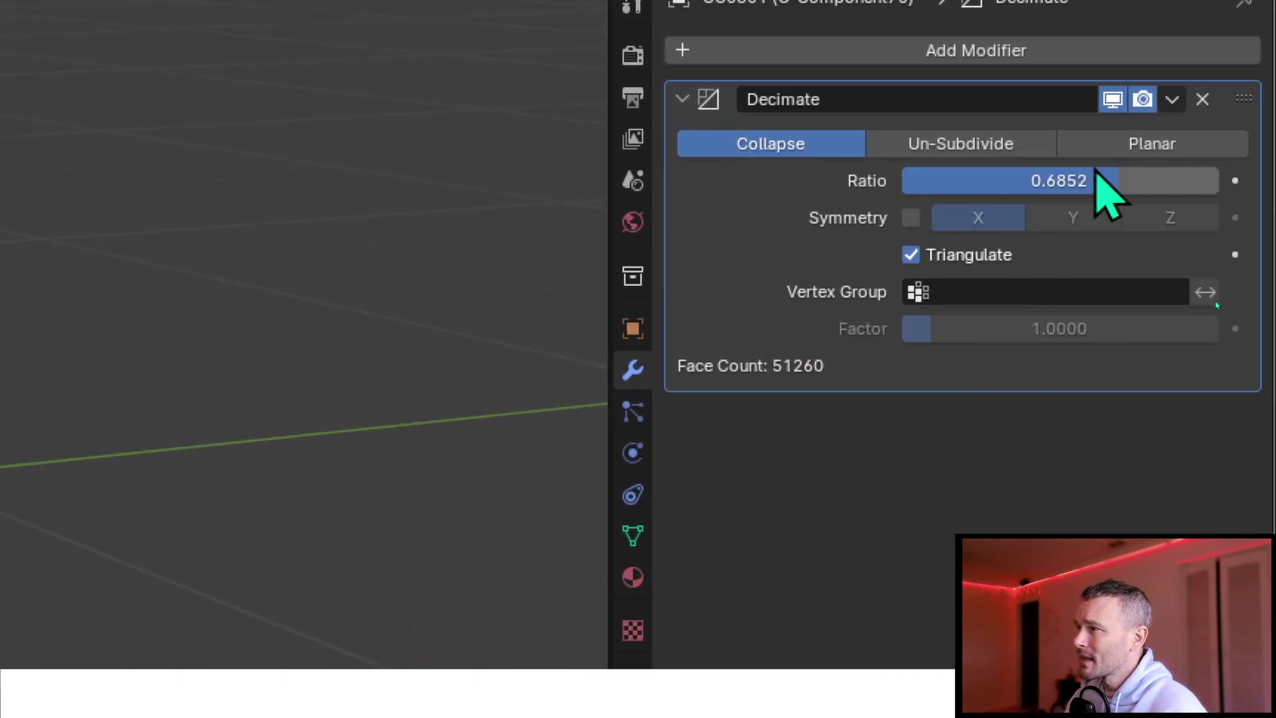
left_click_drag(1118, 192, 1074, 193)
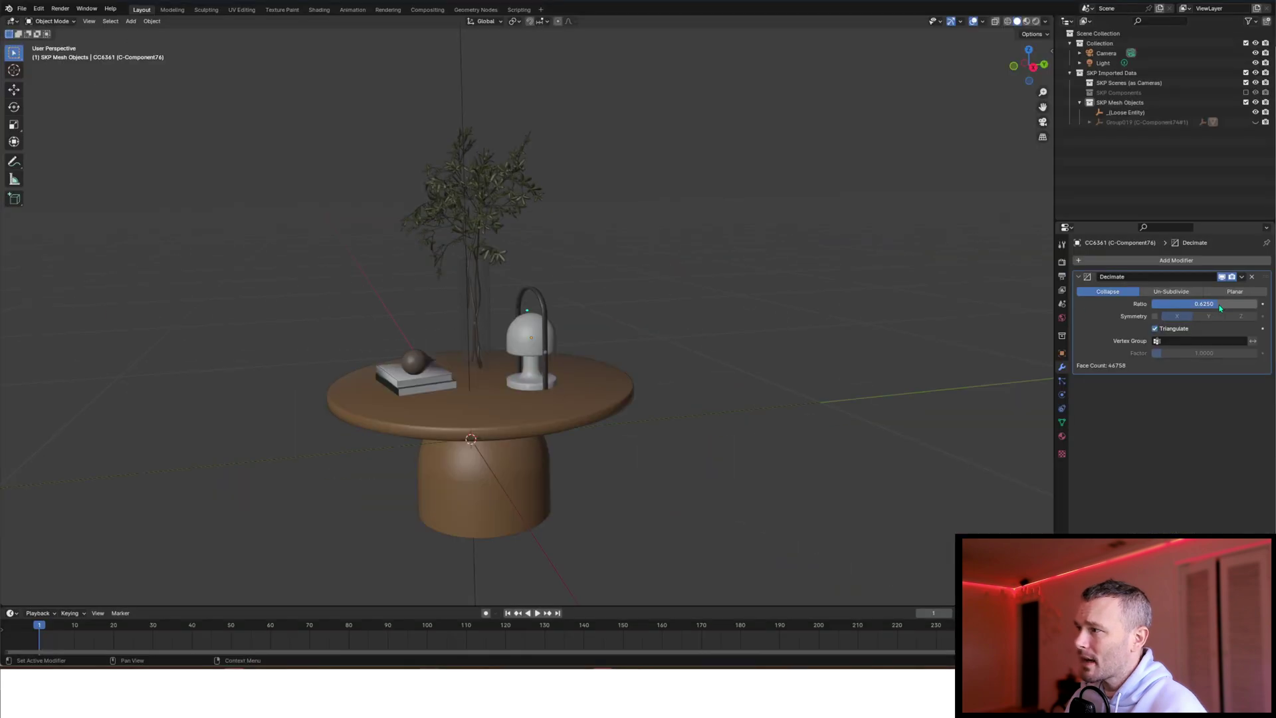
- Lower the Decimate ratio to about 0.12 and examine the table edge, books and lamp for lost detail
left_click_drag(1208, 307, 1152, 308)
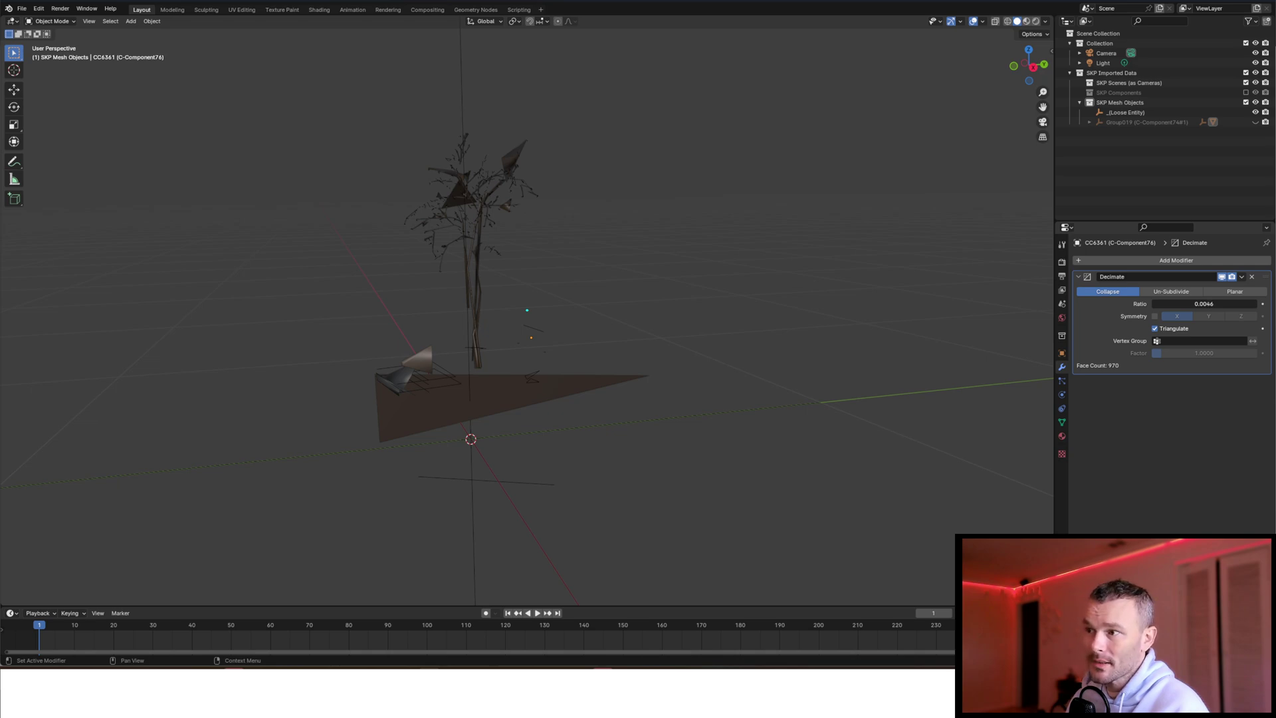
left_click_drag(1153, 308, 1161, 308)
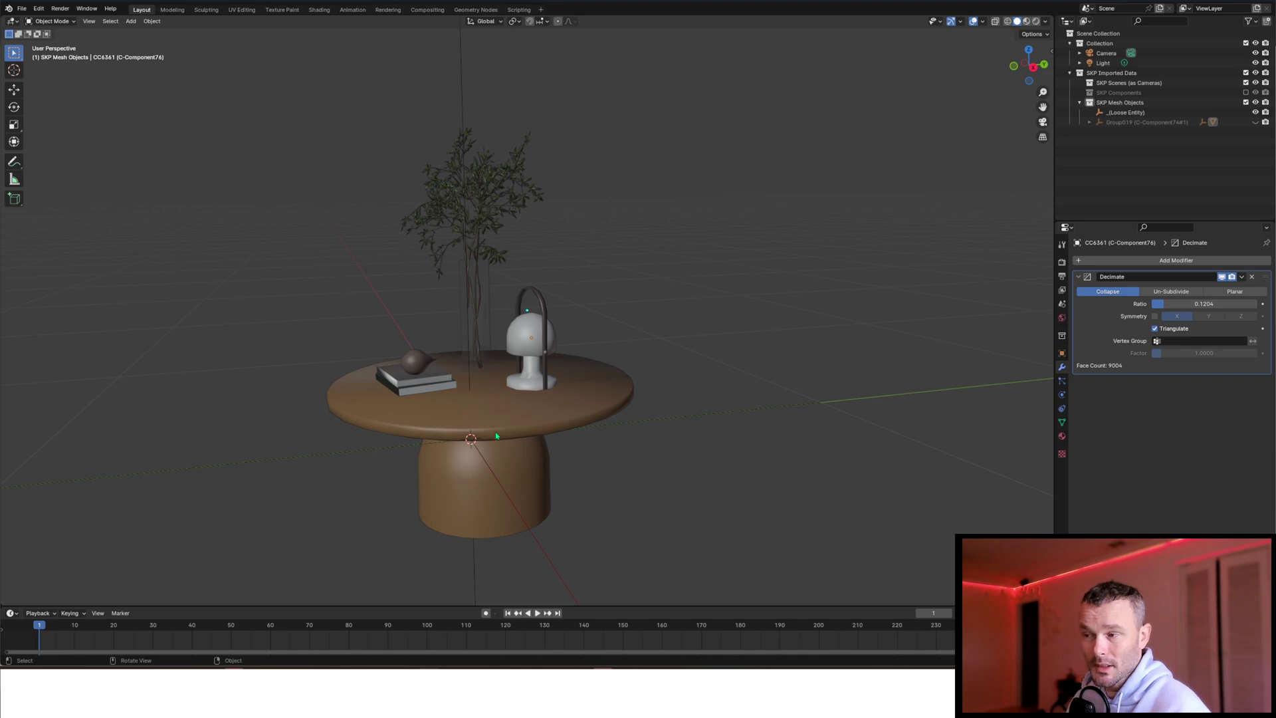
scroll(617, 438, "up", 10)
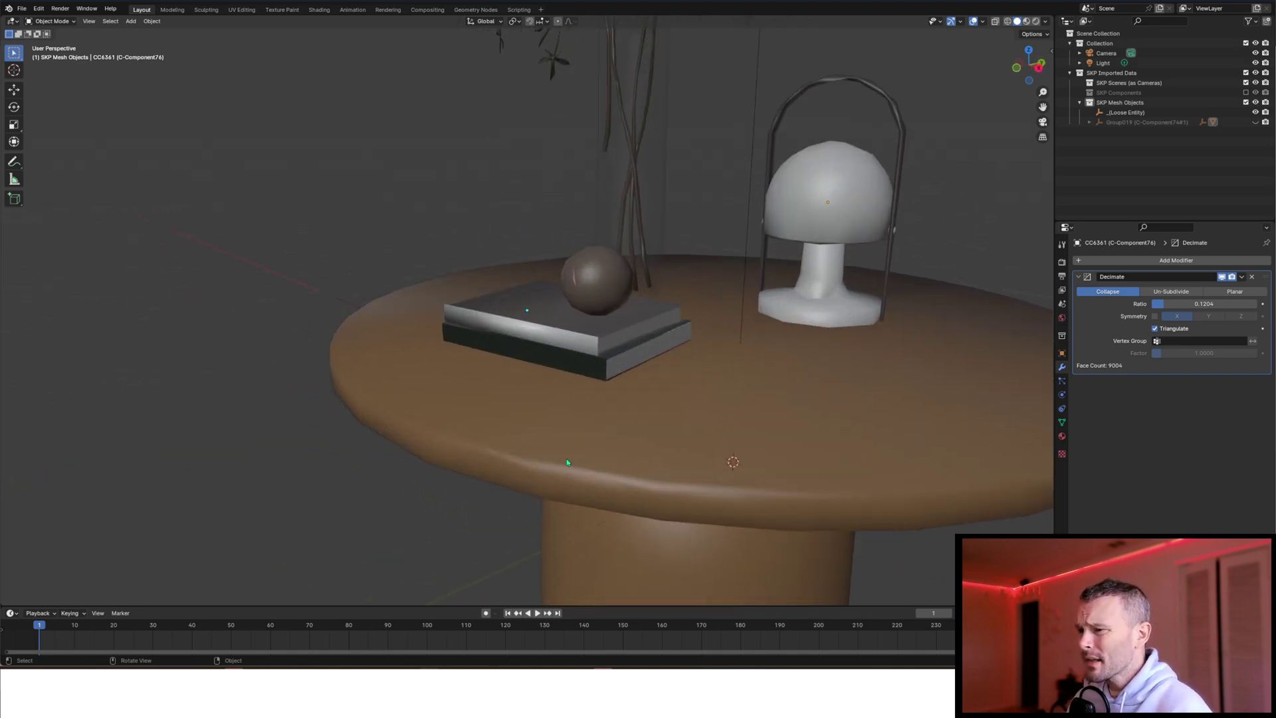
middle_click_drag(382, 418, 451, 360)
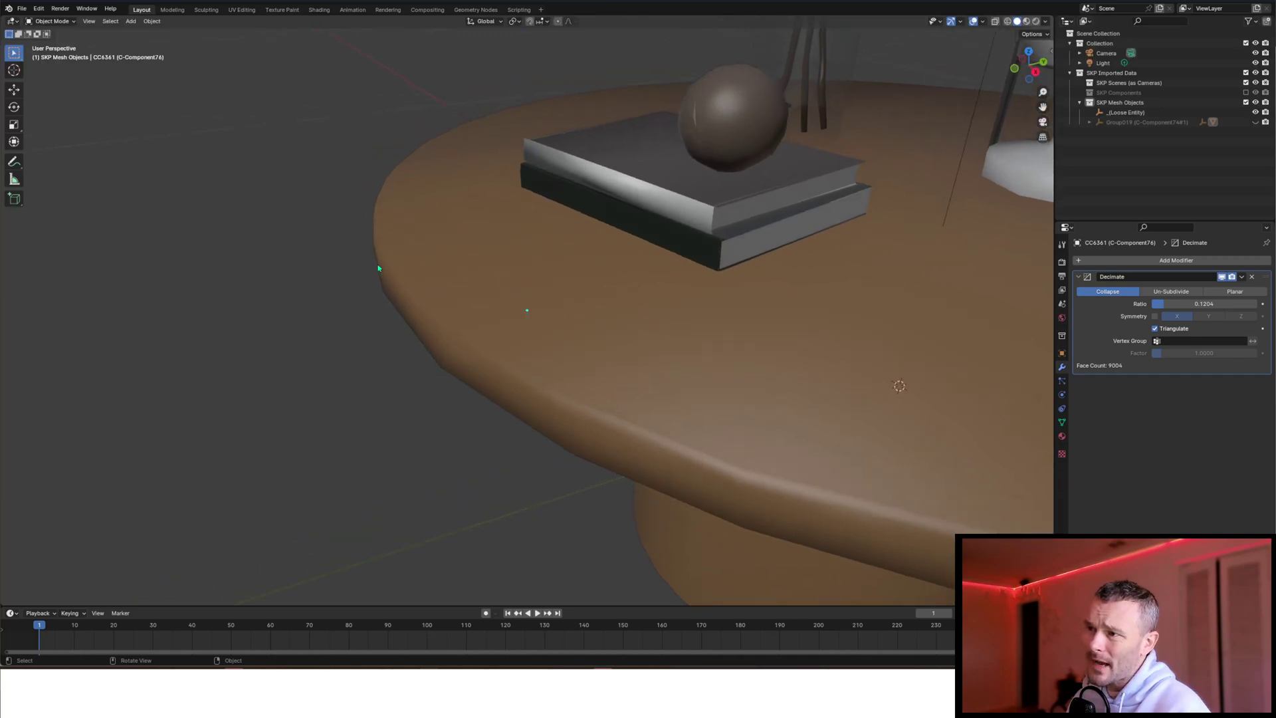
middle_click_drag(378, 267, 459, 275)
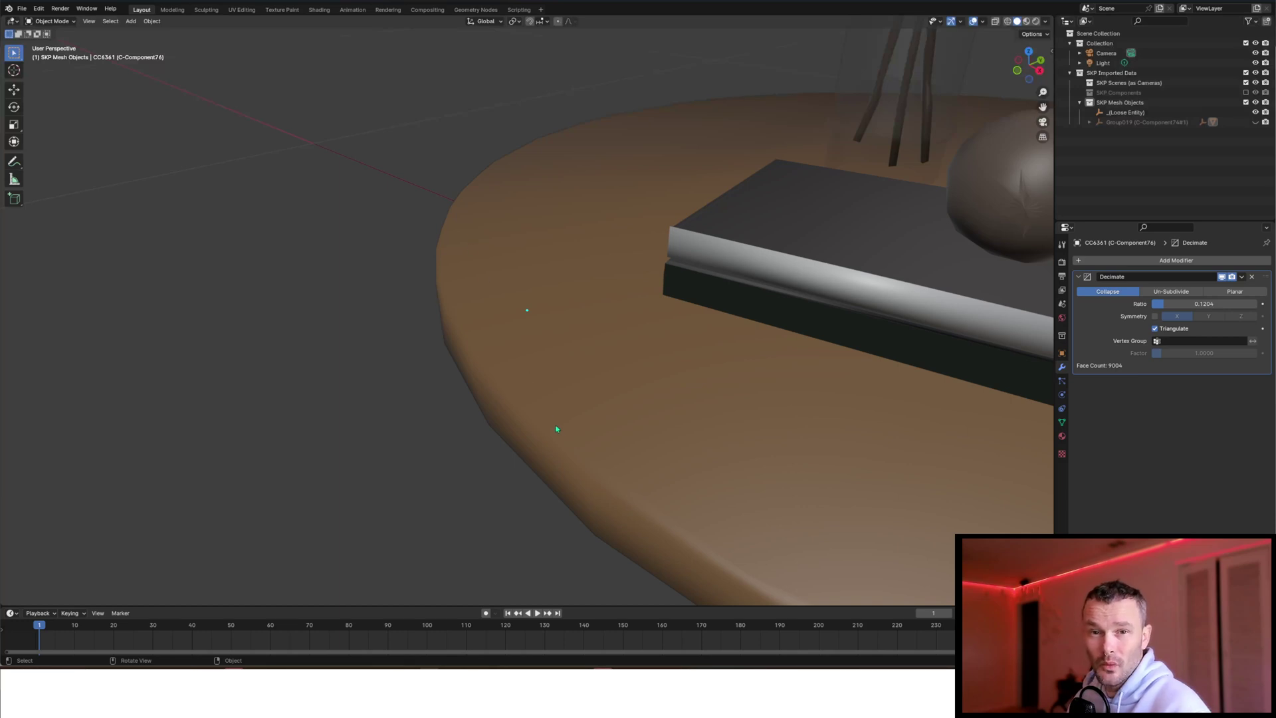
scroll(560, 442, "down", 8)
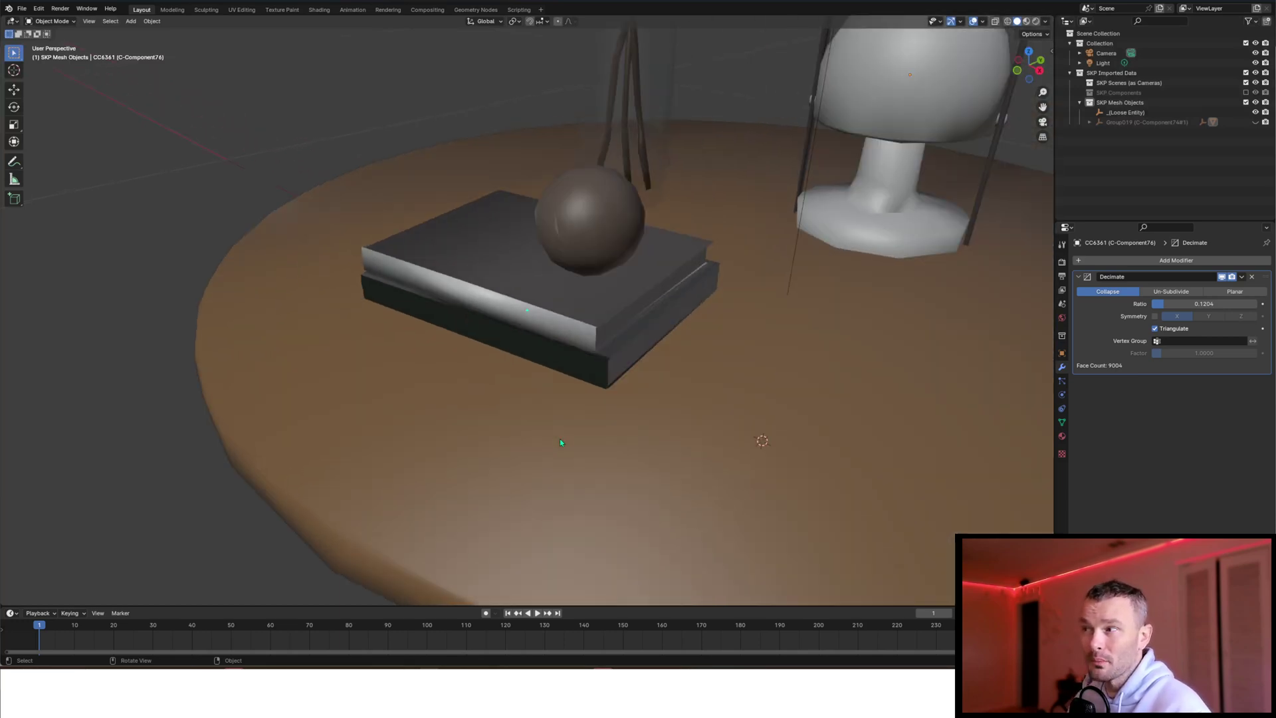
middle_click_drag(561, 367, 550, 361)
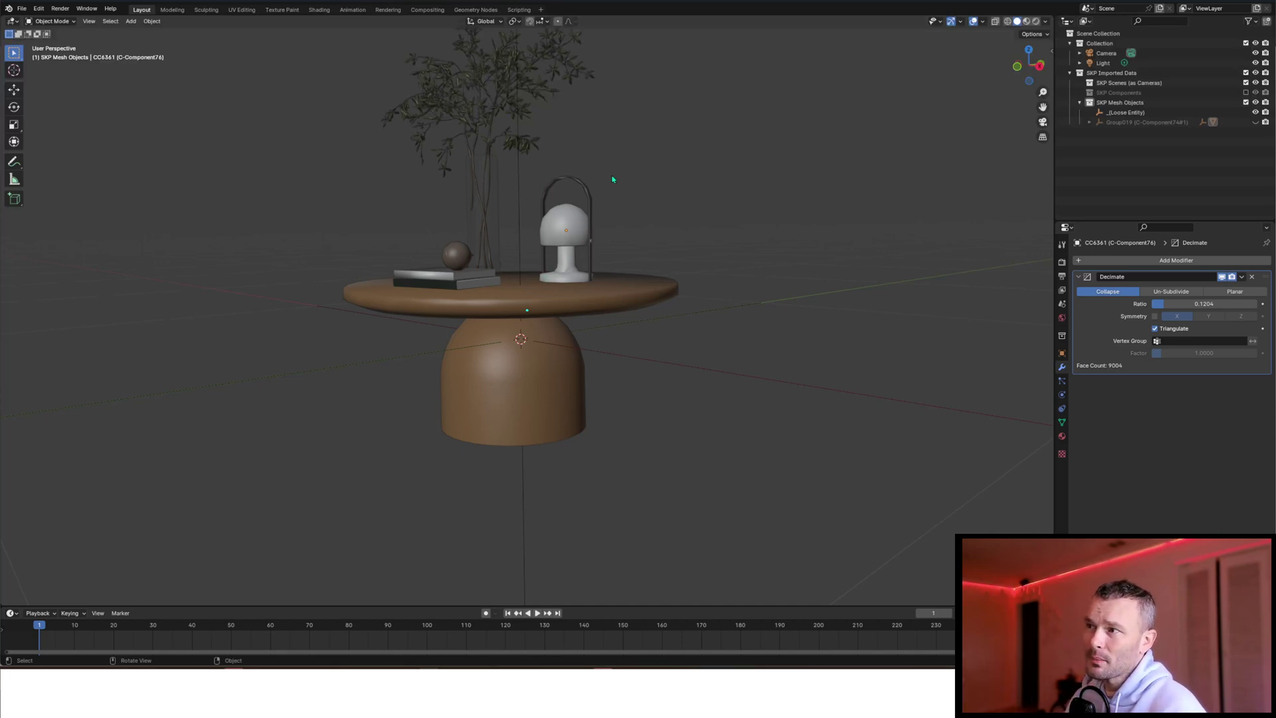
scroll(599, 189, "up", 8)
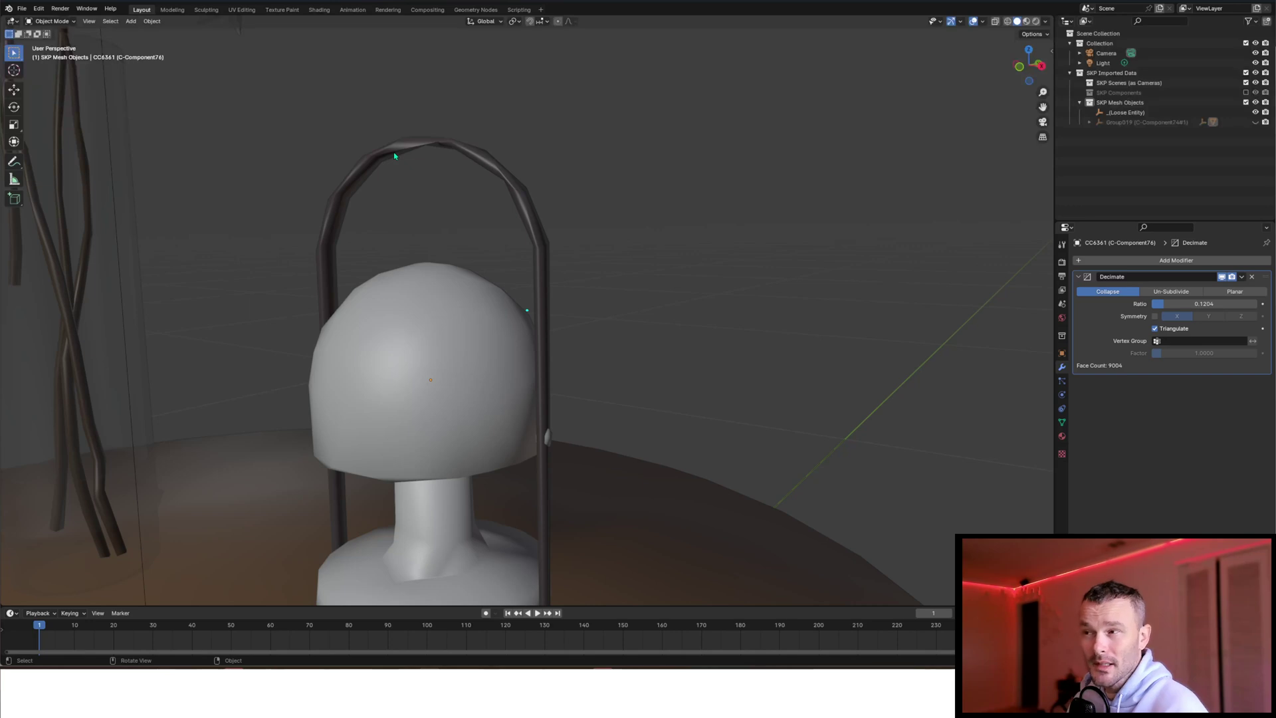
scroll(394, 156, "down", 10)
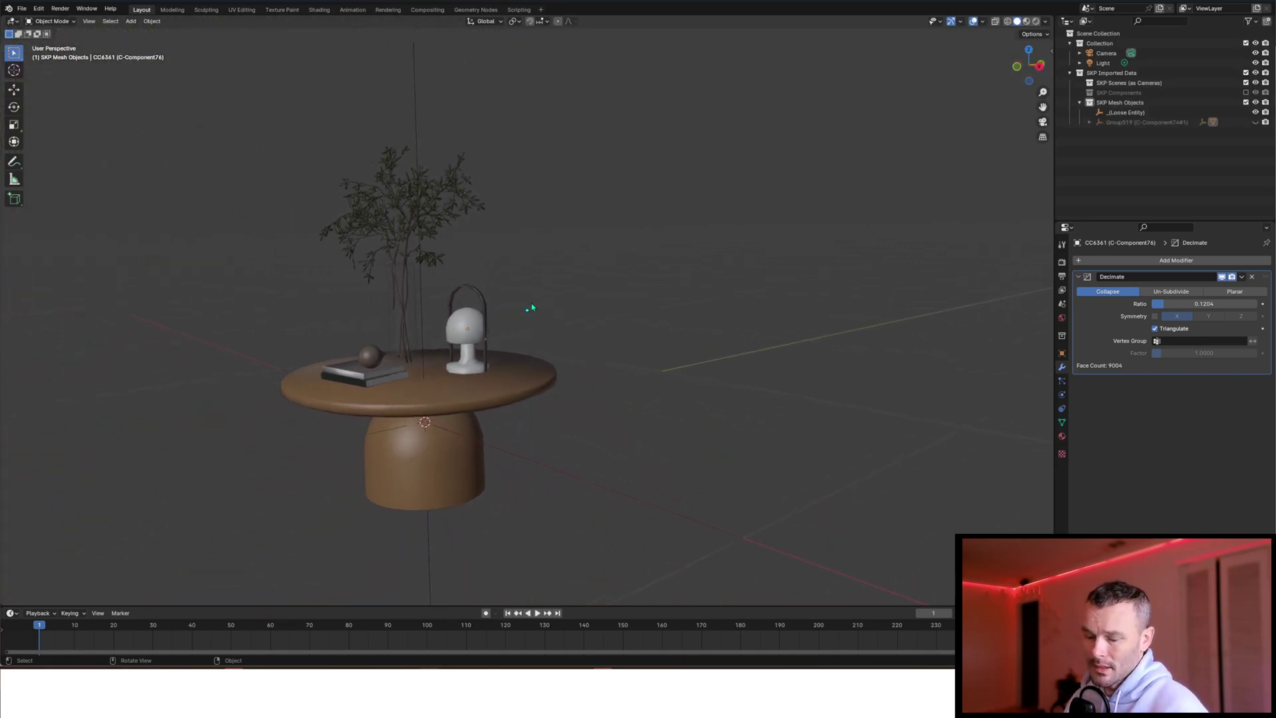
- Export the decimated model as a Wavefront OBJ with the up axis set to Z, overwriting untitled.obj in Documents
left_click(21, 8)
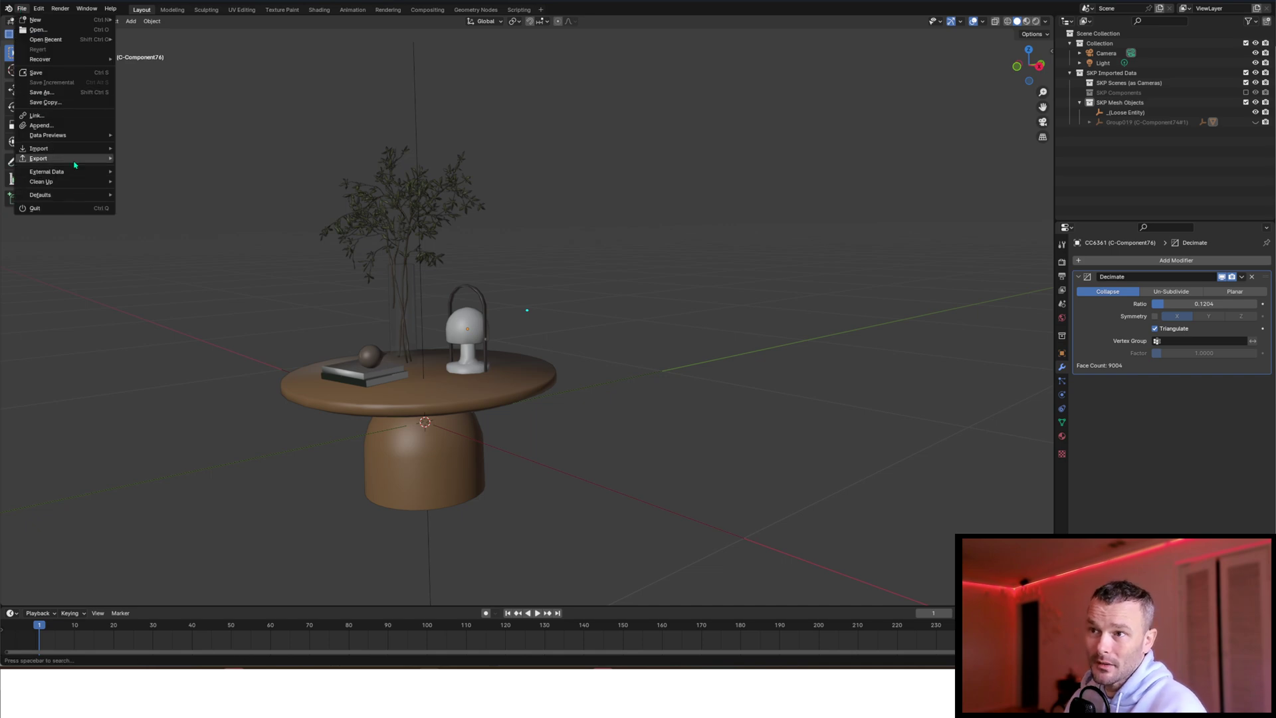
mouse_move(78, 162)
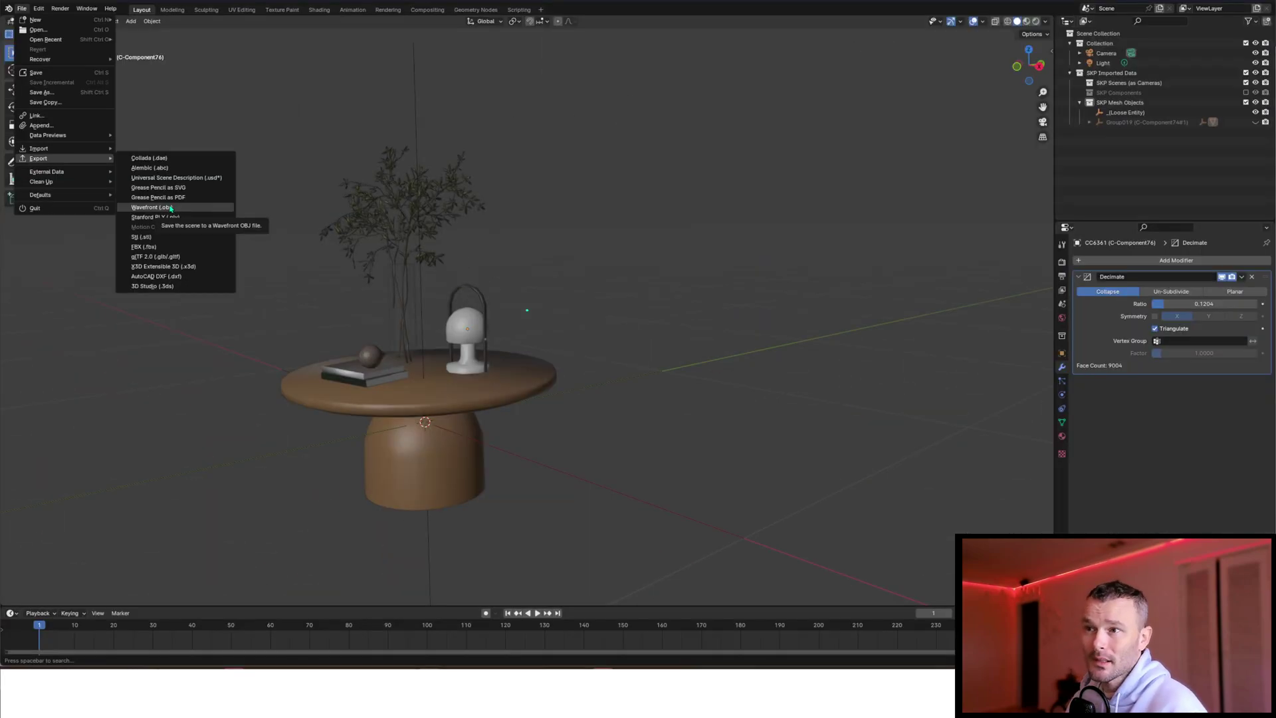
left_click(171, 213)
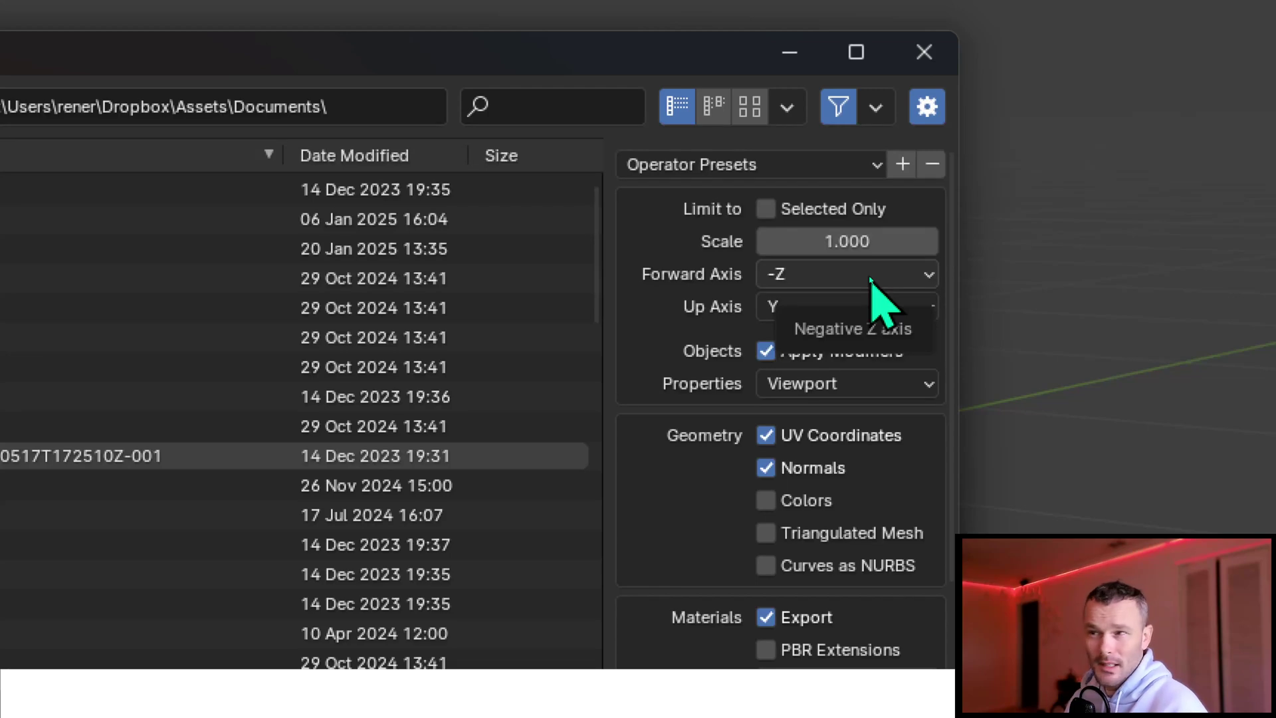
left_click(813, 307)
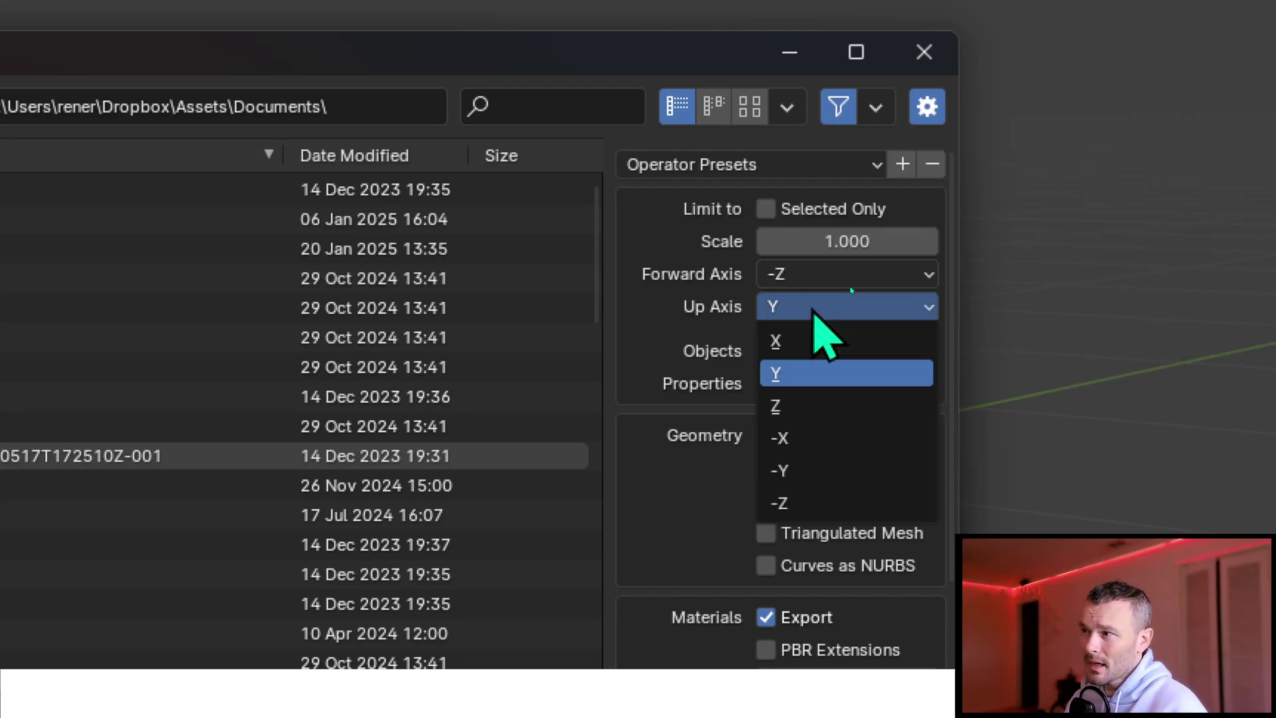
left_click(805, 407)
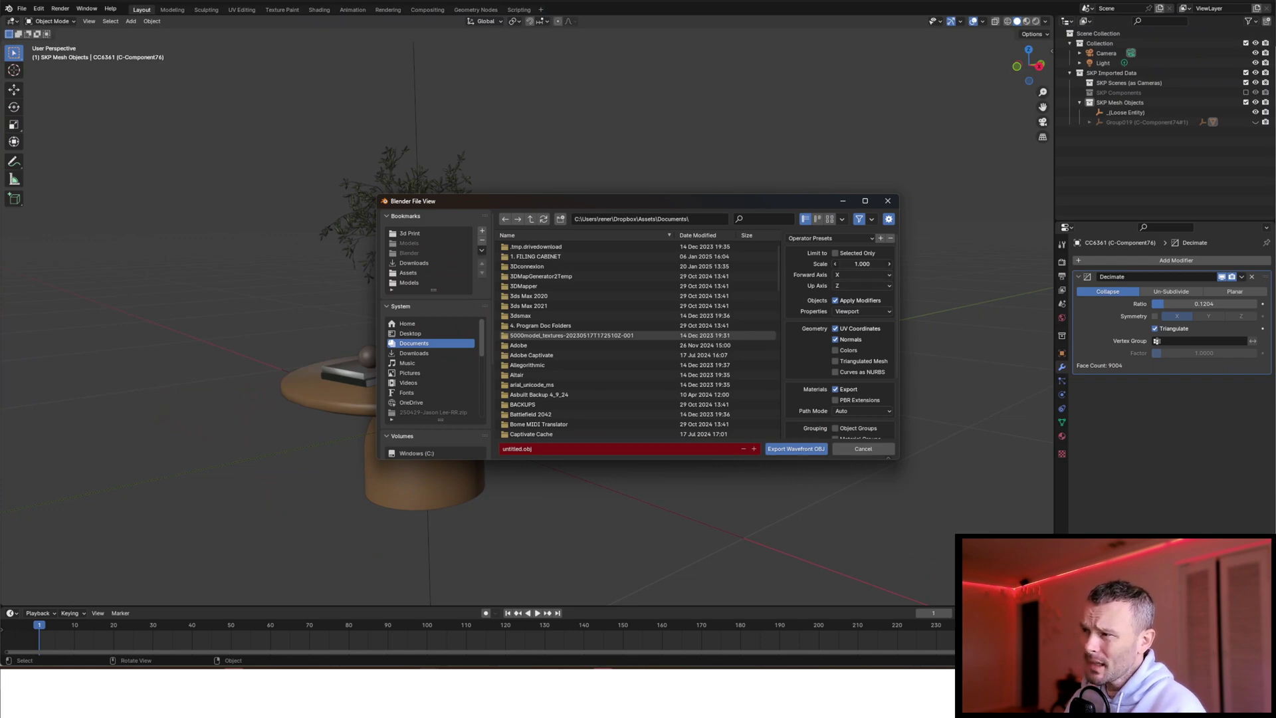
left_click(862, 264)
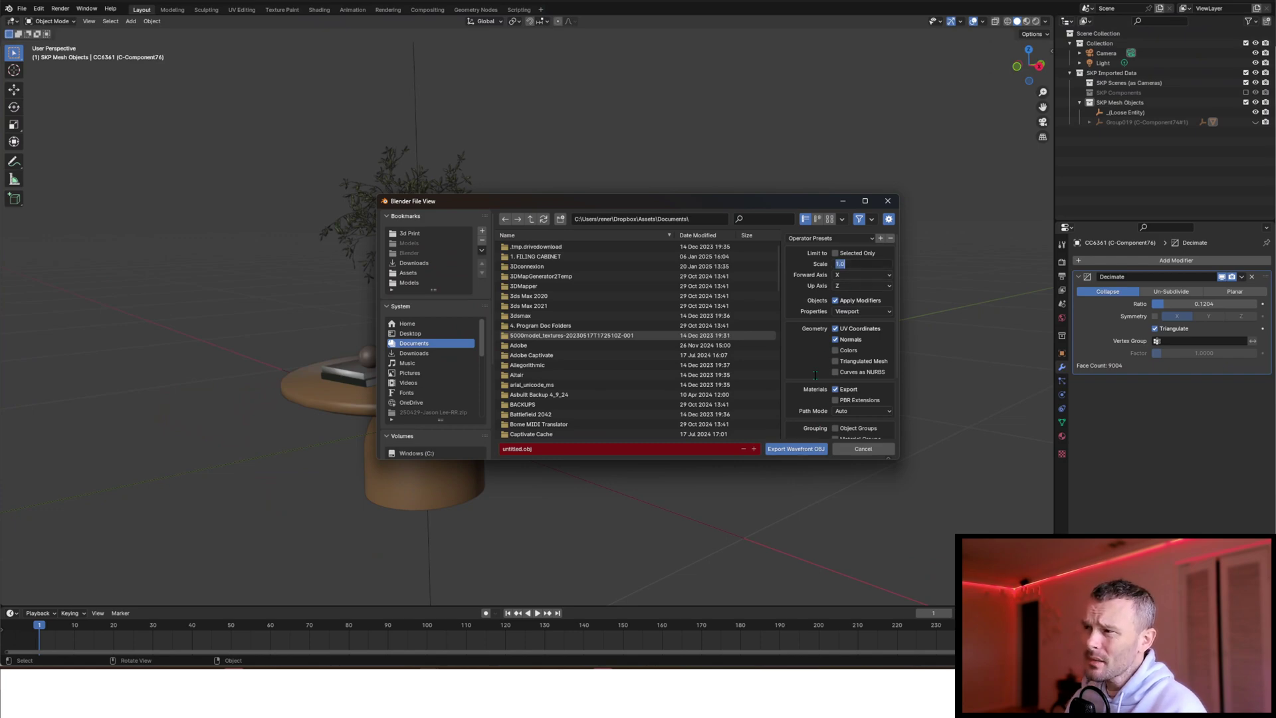
left_click(798, 449)
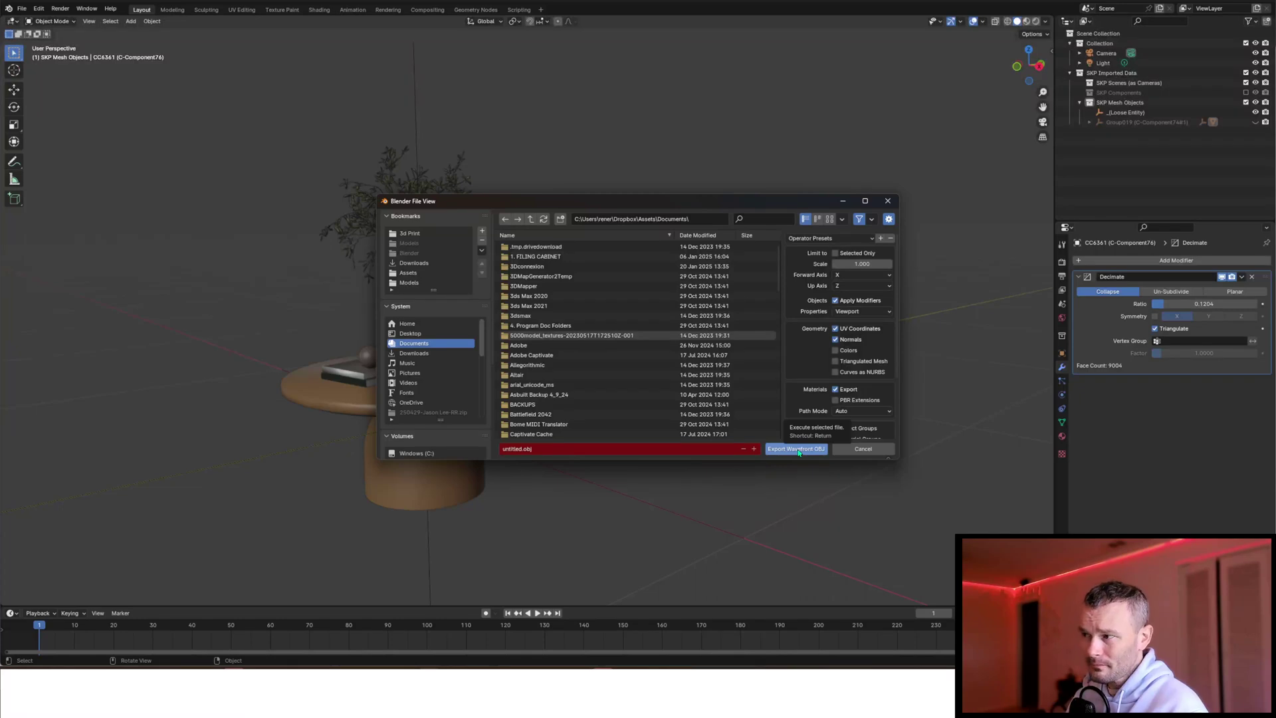
left_click(797, 449)
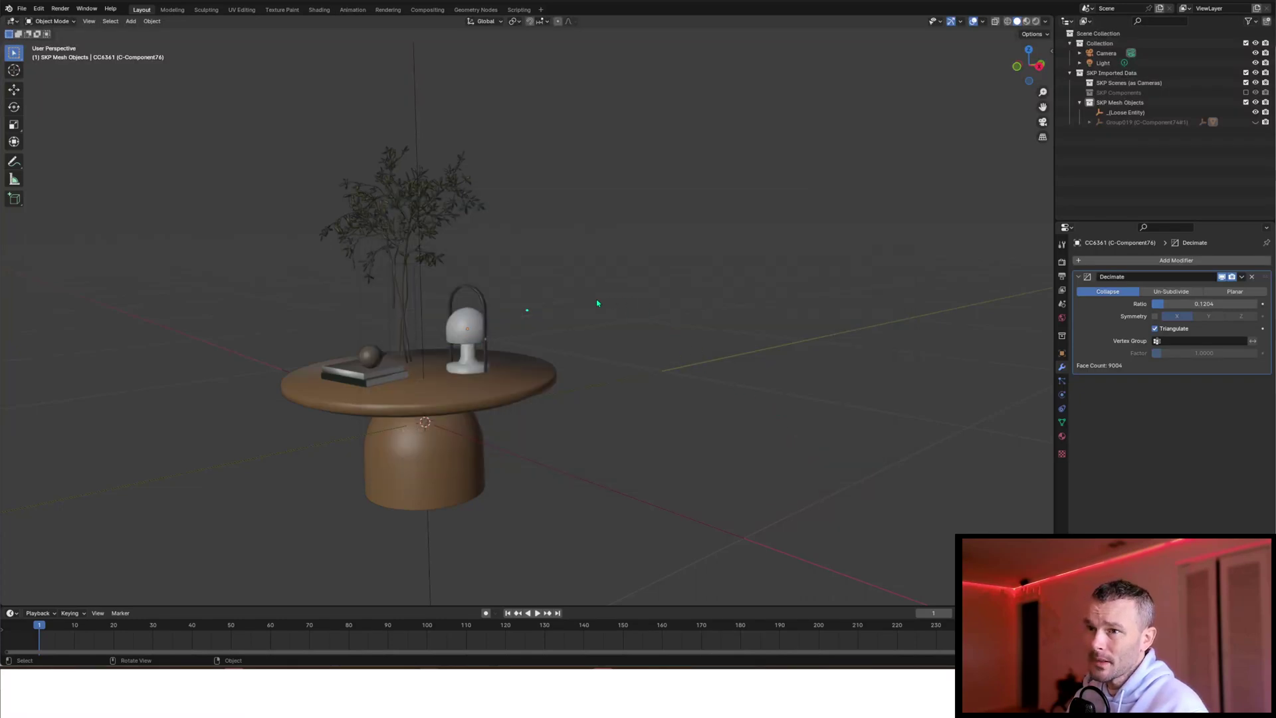
- Export the model again as a Wavefront OBJ to the Downloads folder under the name Converted Sketchup
left_click(22, 8)
mouse_move(72, 159)
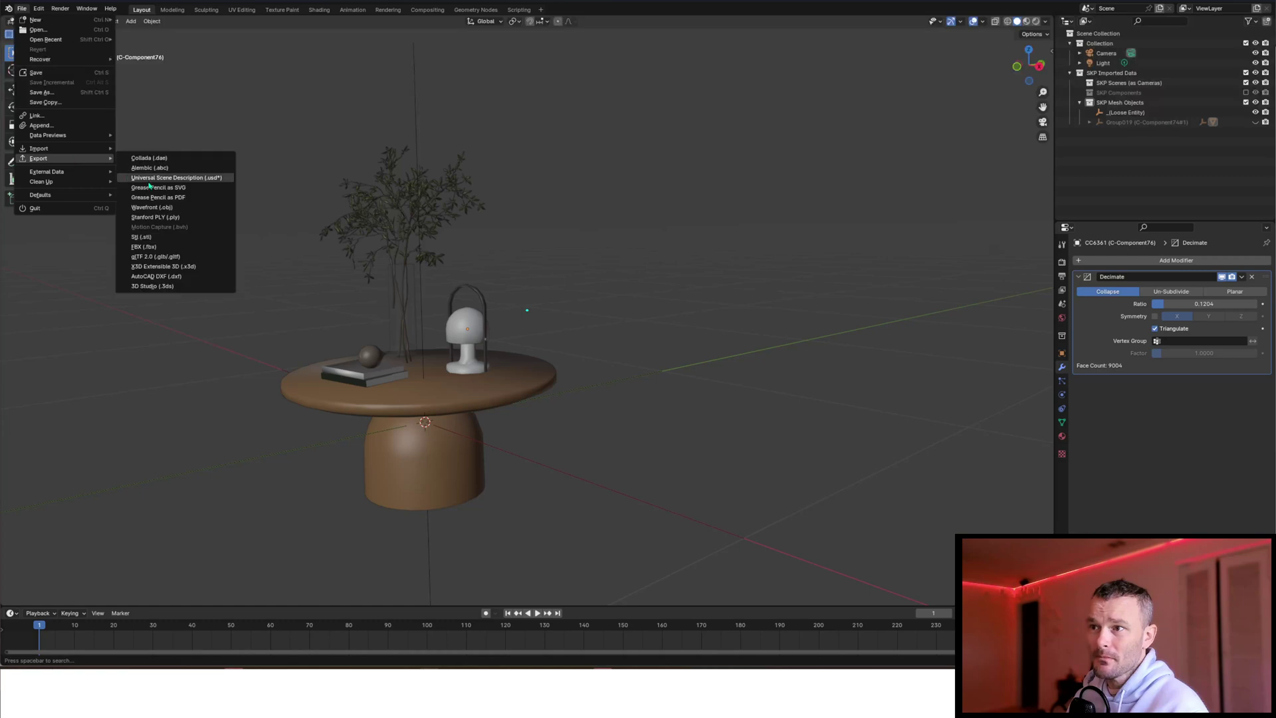
left_click(166, 208)
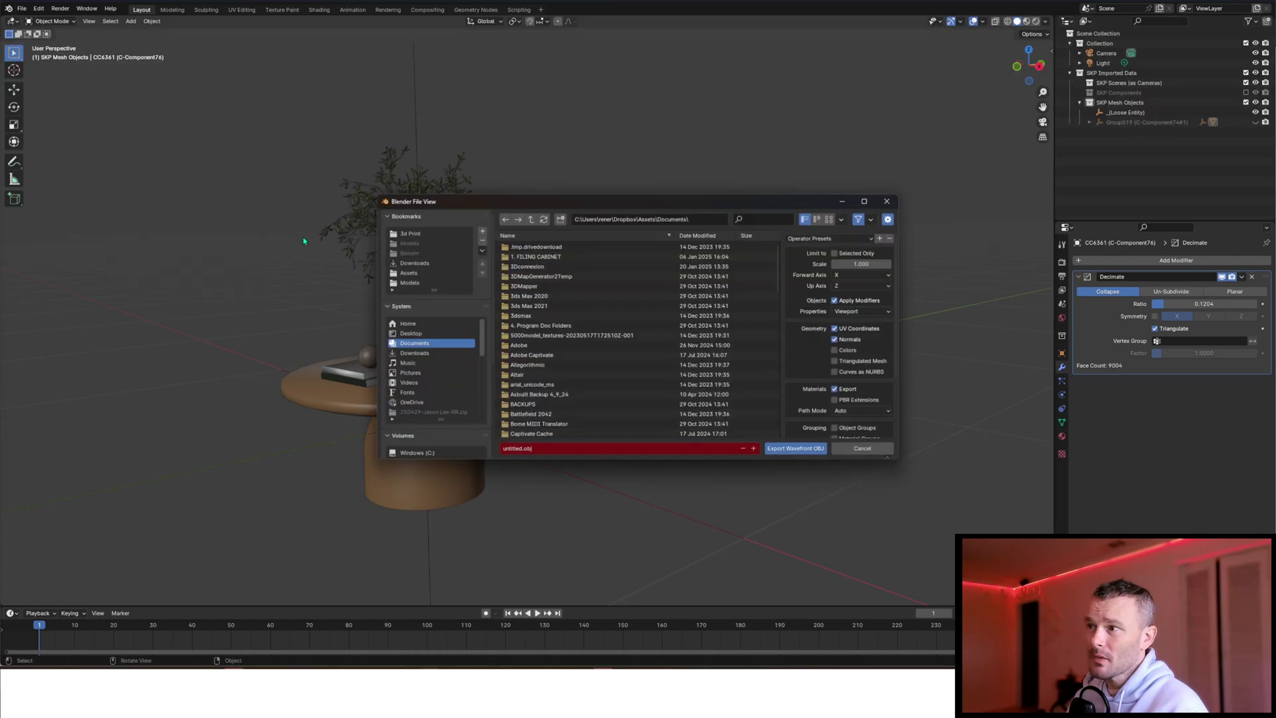
left_click(414, 353)
left_click(538, 448)
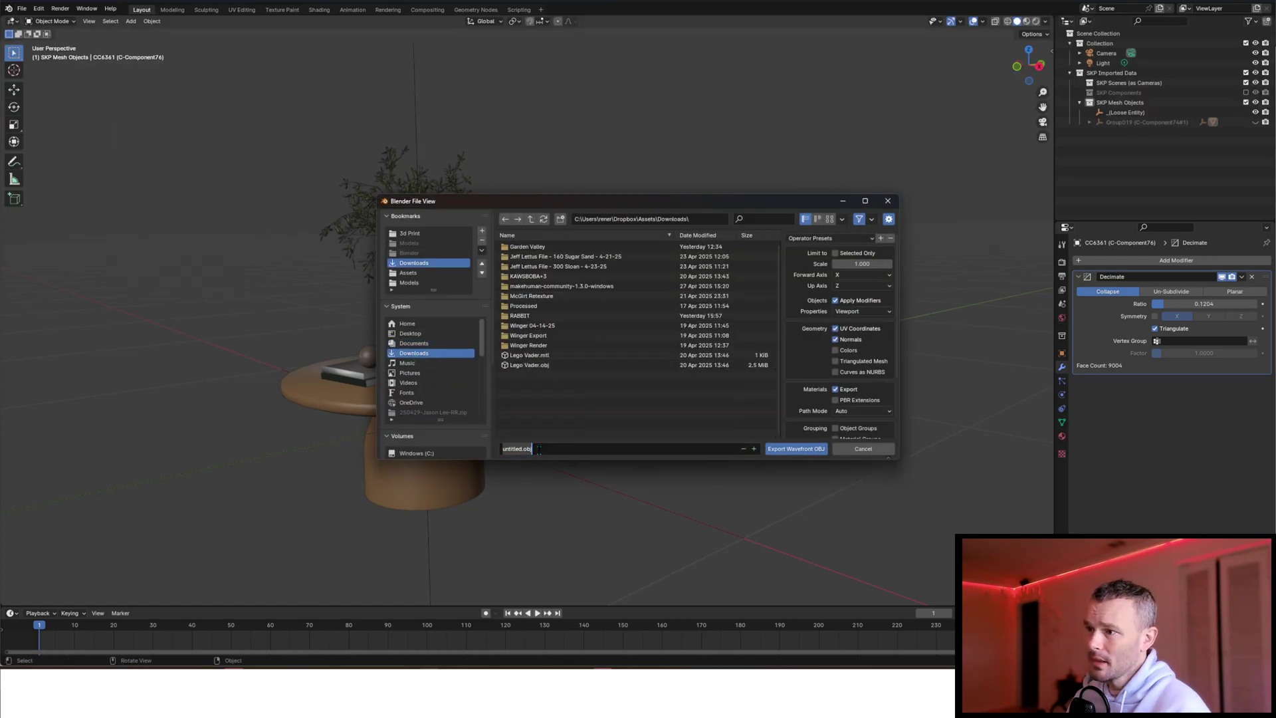
type("Converte")
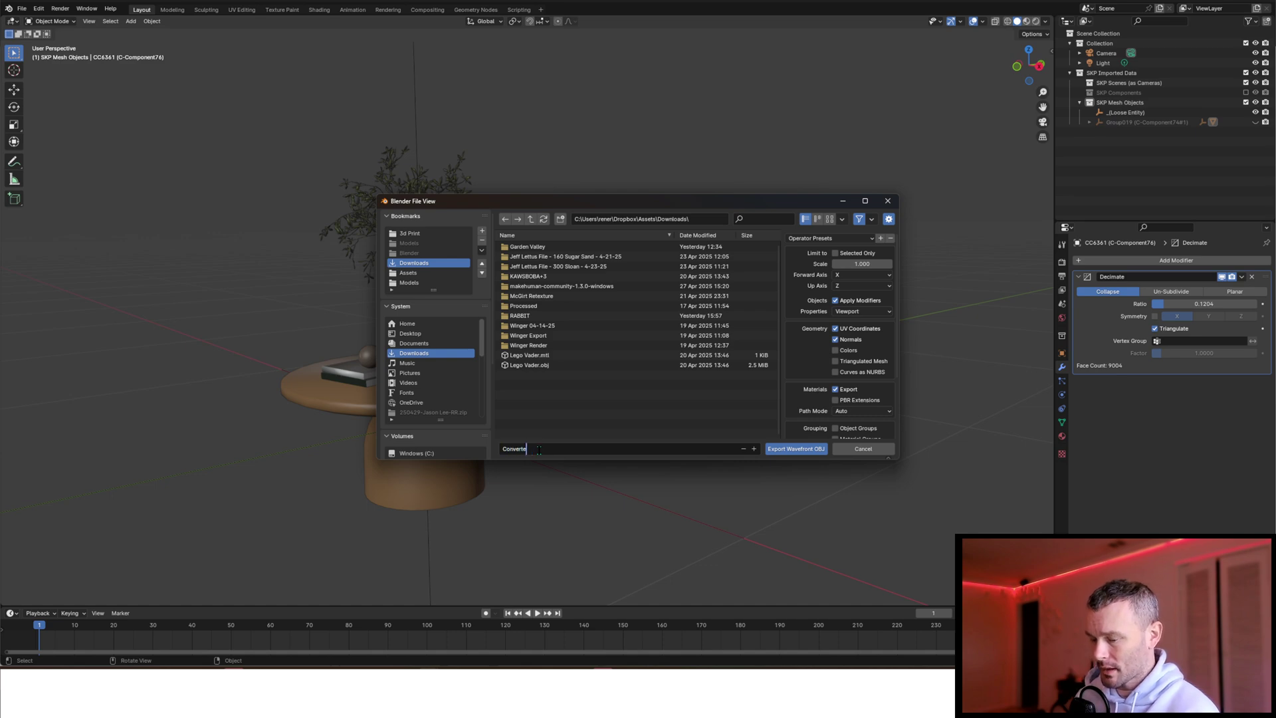
type("d Sketchup")
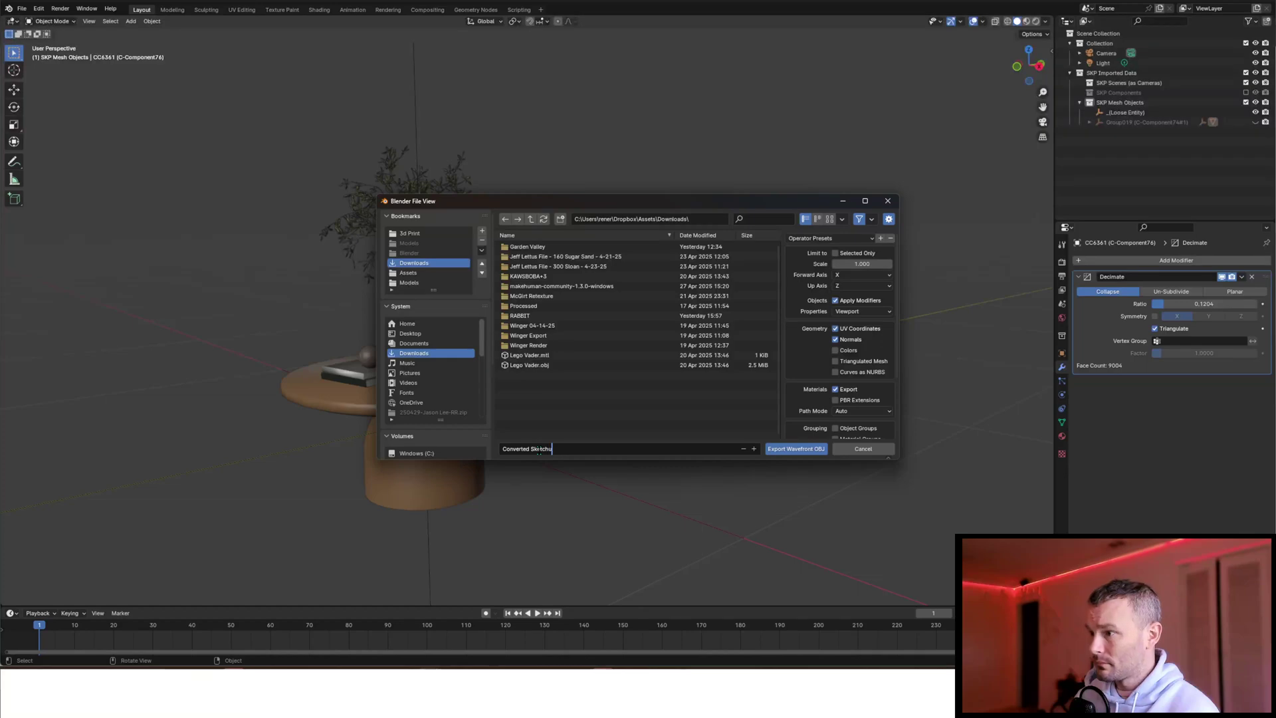
left_click(794, 449)
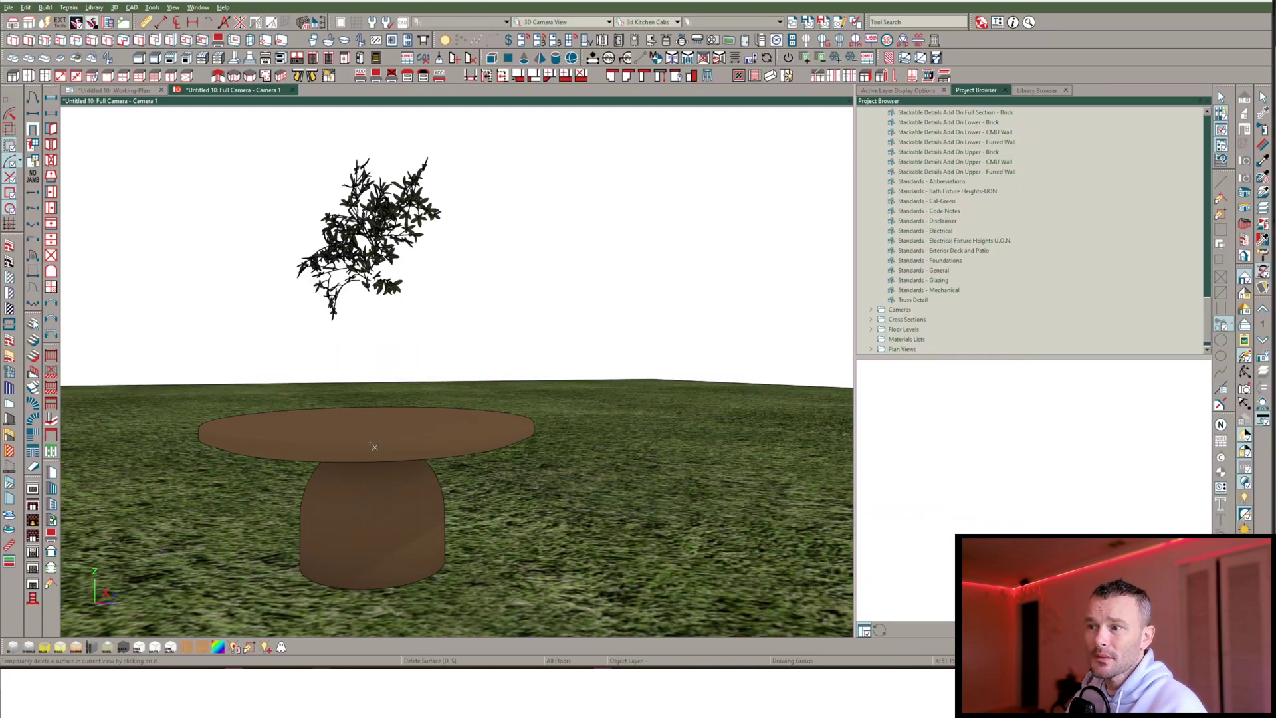
- In Chief Architect, replace the imported table set's 3D geometry with Component37.skp from Downloads, using the existing textures for all remaining conflicts
left_click(408, 327)
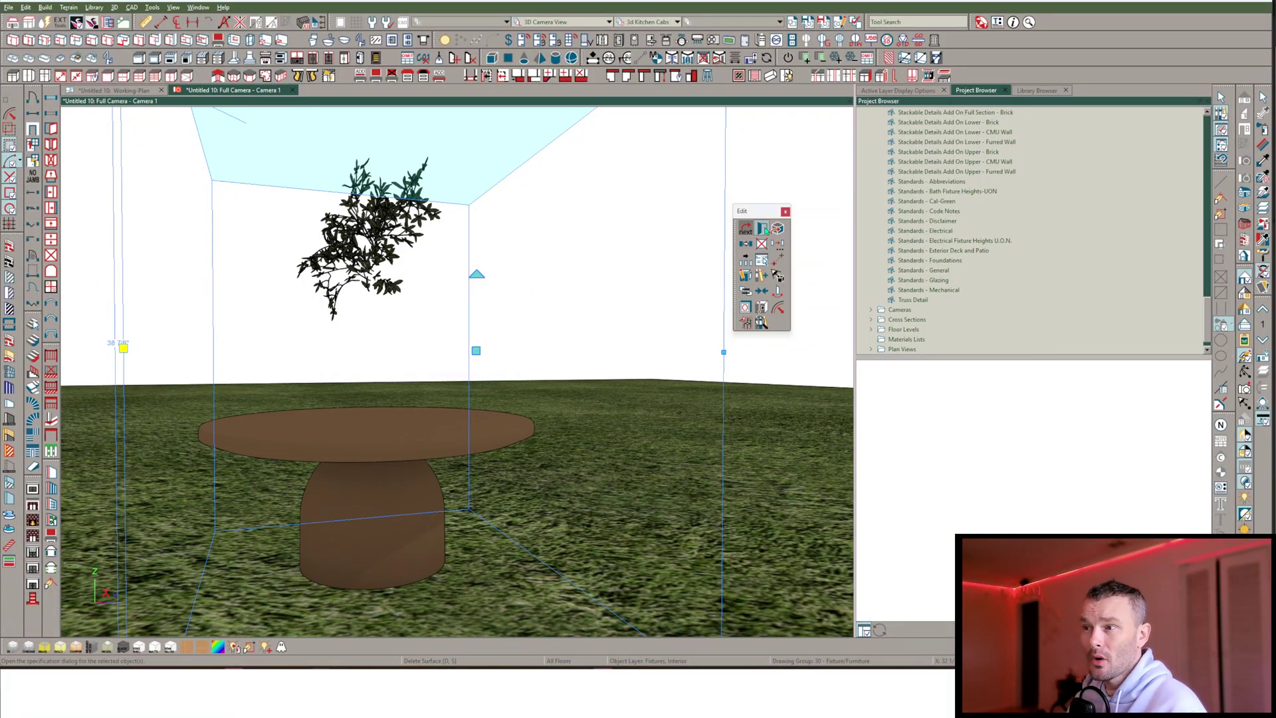
double_click(257, 152)
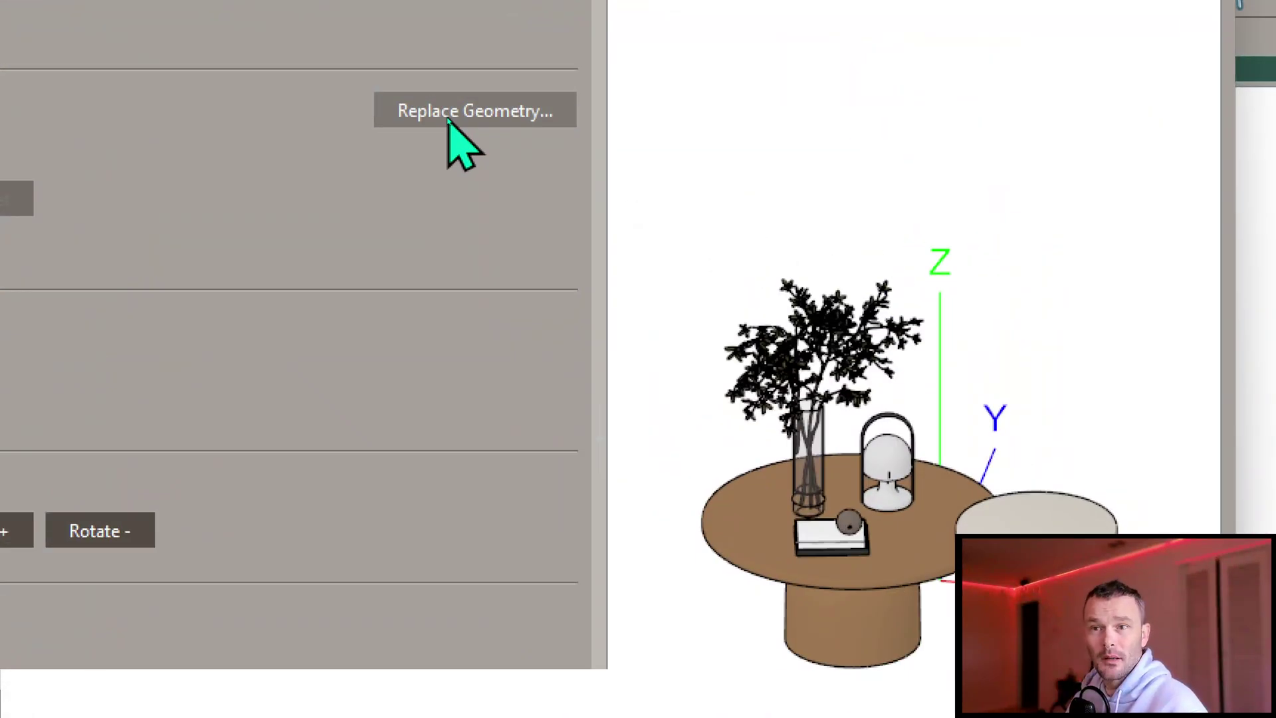
left_click(449, 121)
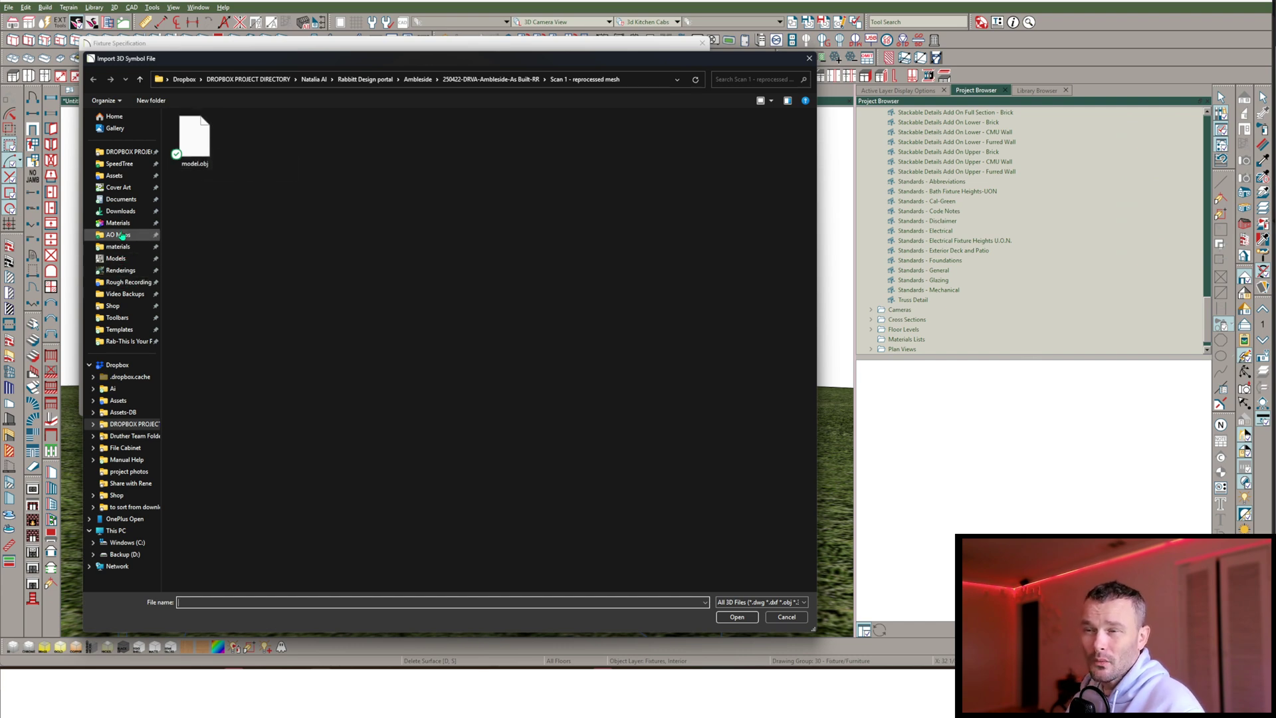
left_click(120, 211)
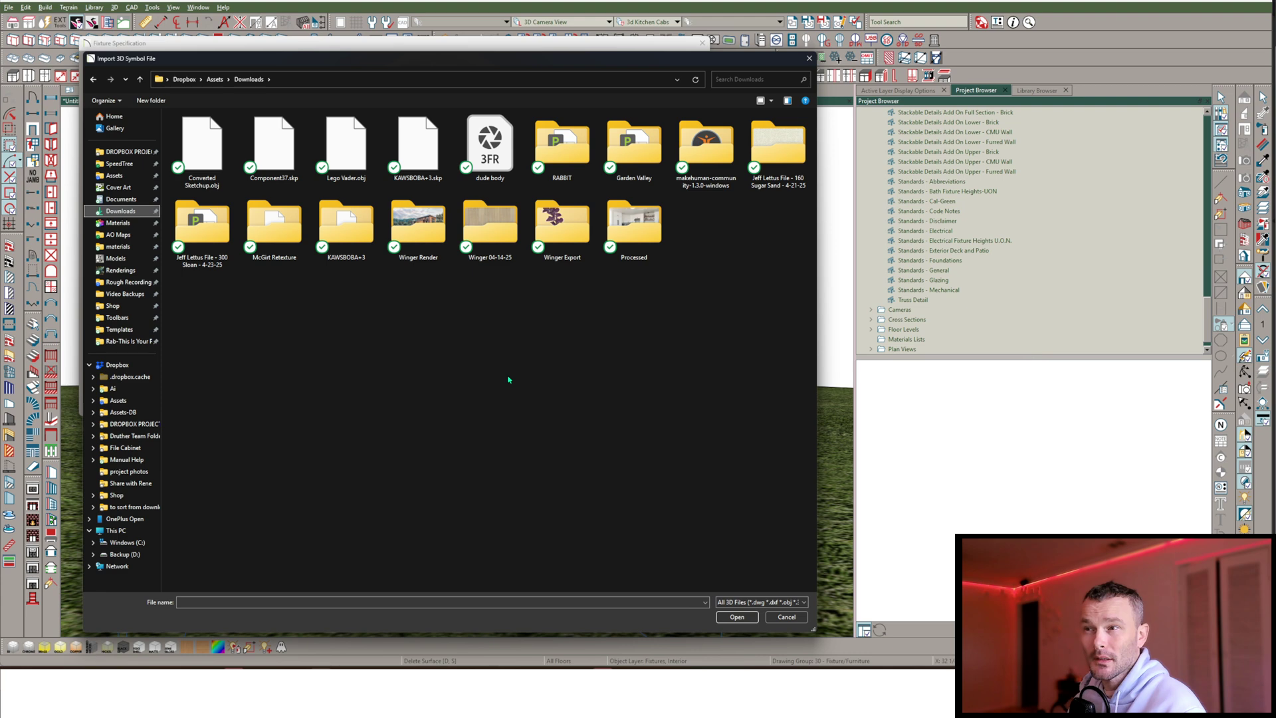
double_click(279, 154)
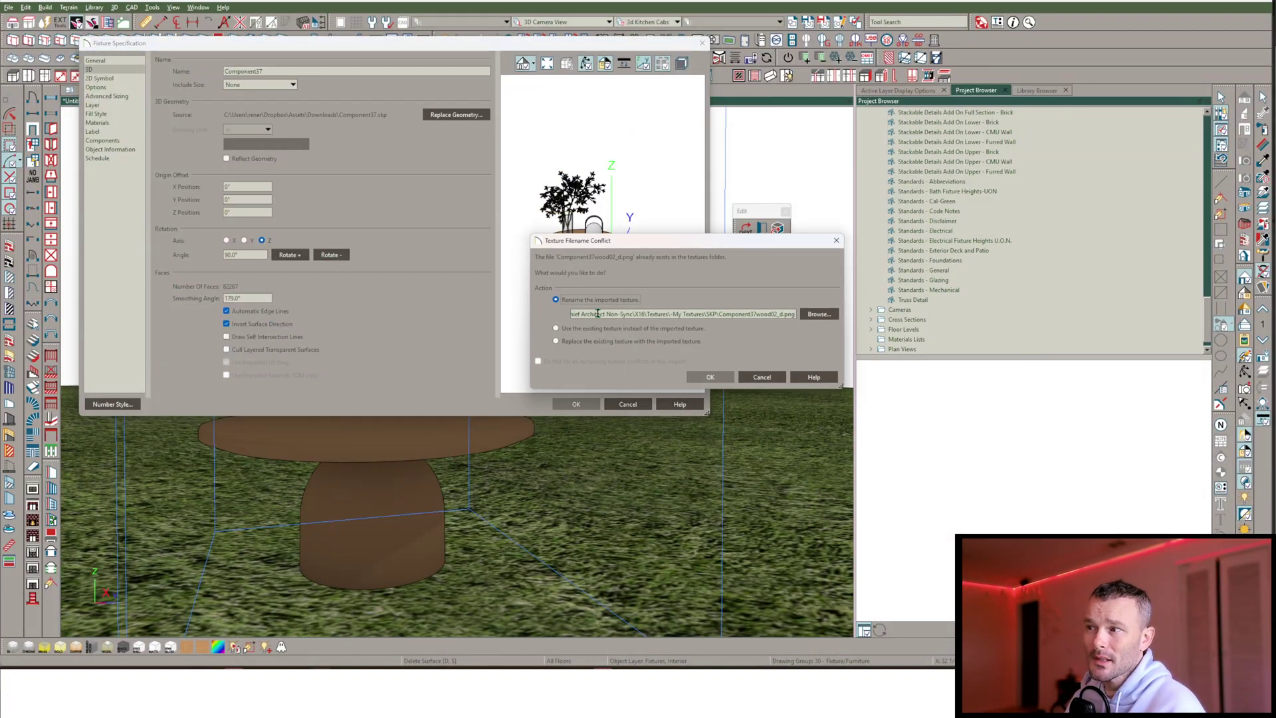
left_click(576, 329)
left_click(537, 361)
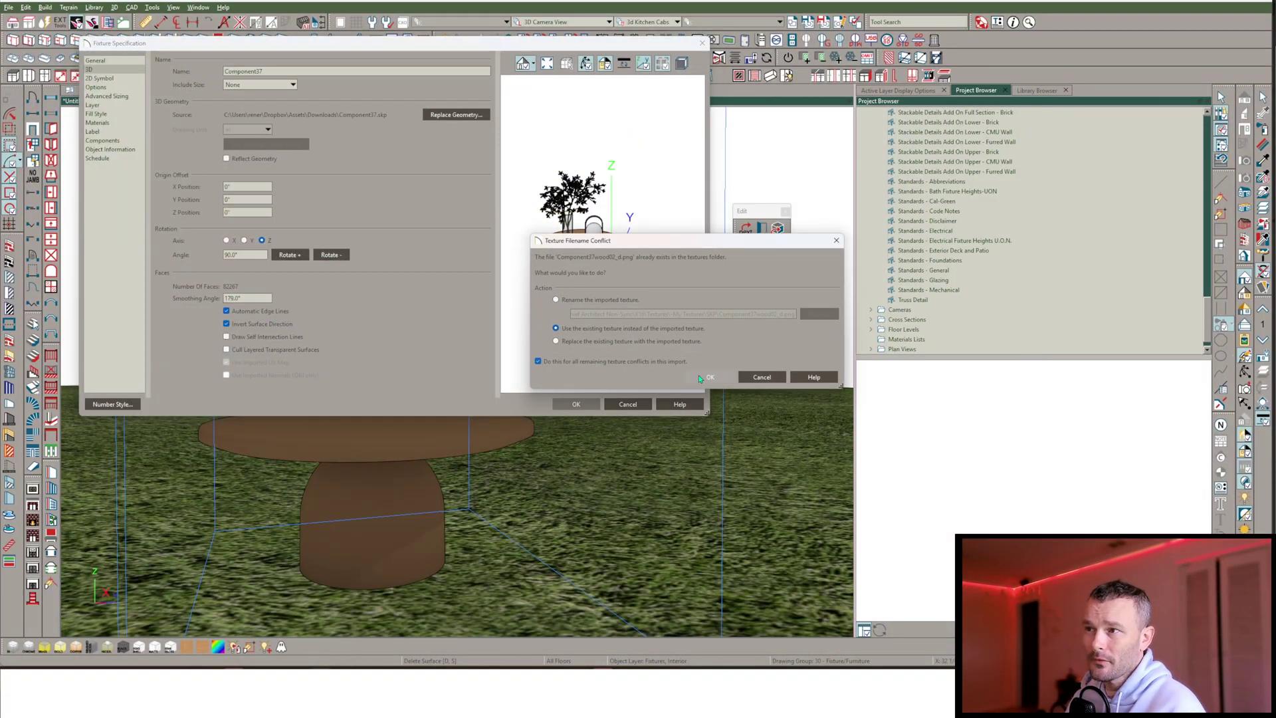
left_click(710, 376)
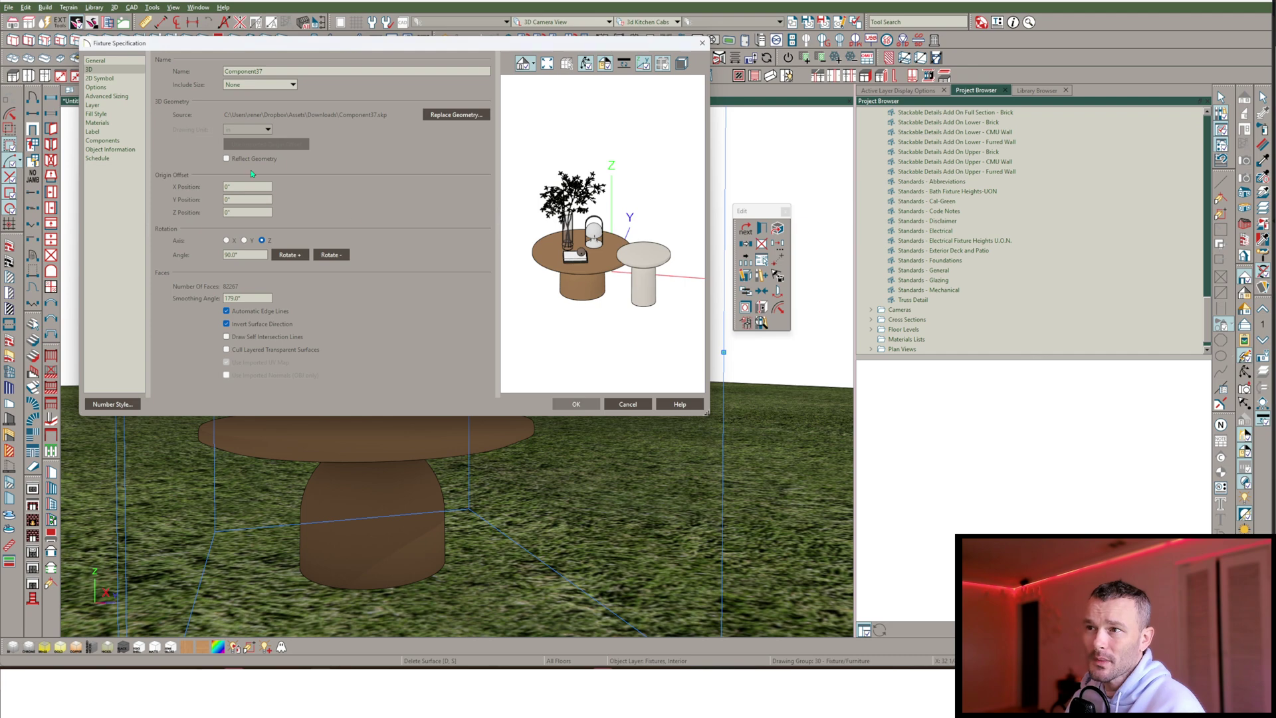
- Choose the drawing unit for the Component37 geometry and resolve all texture filename conflicts by using the existing textures instead of the imported ones
left_click(262, 131)
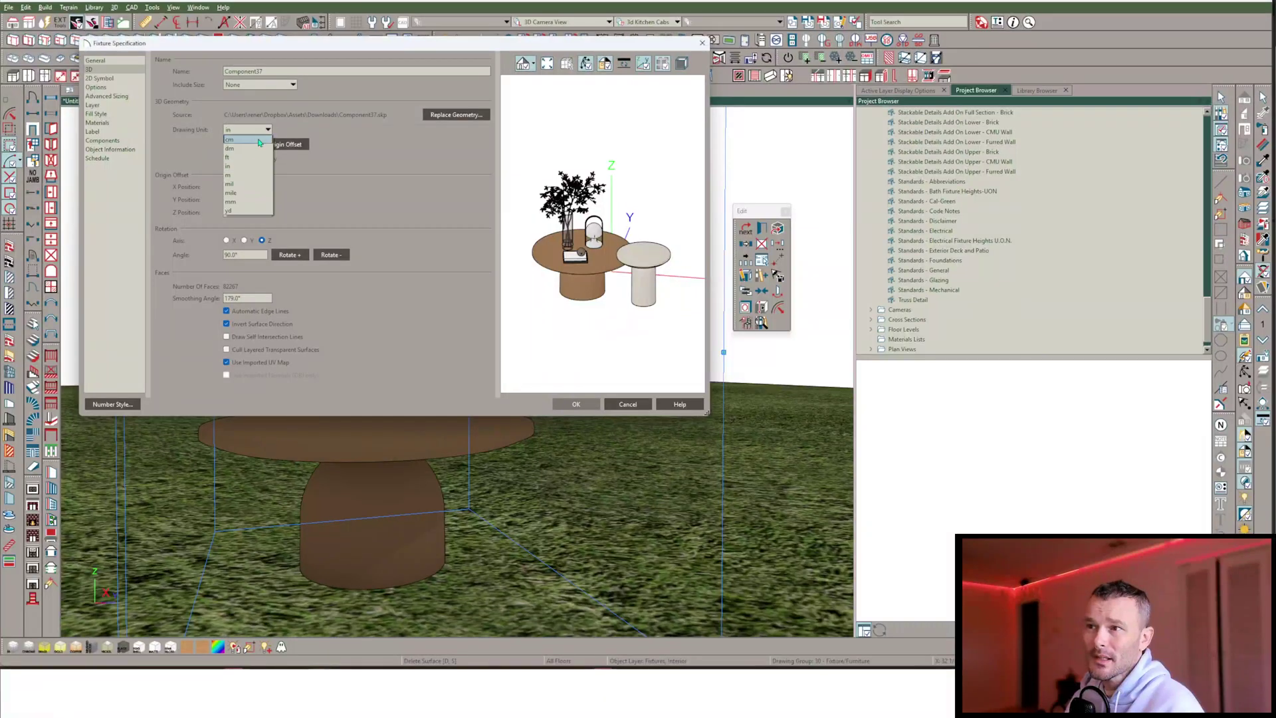
left_click(265, 180)
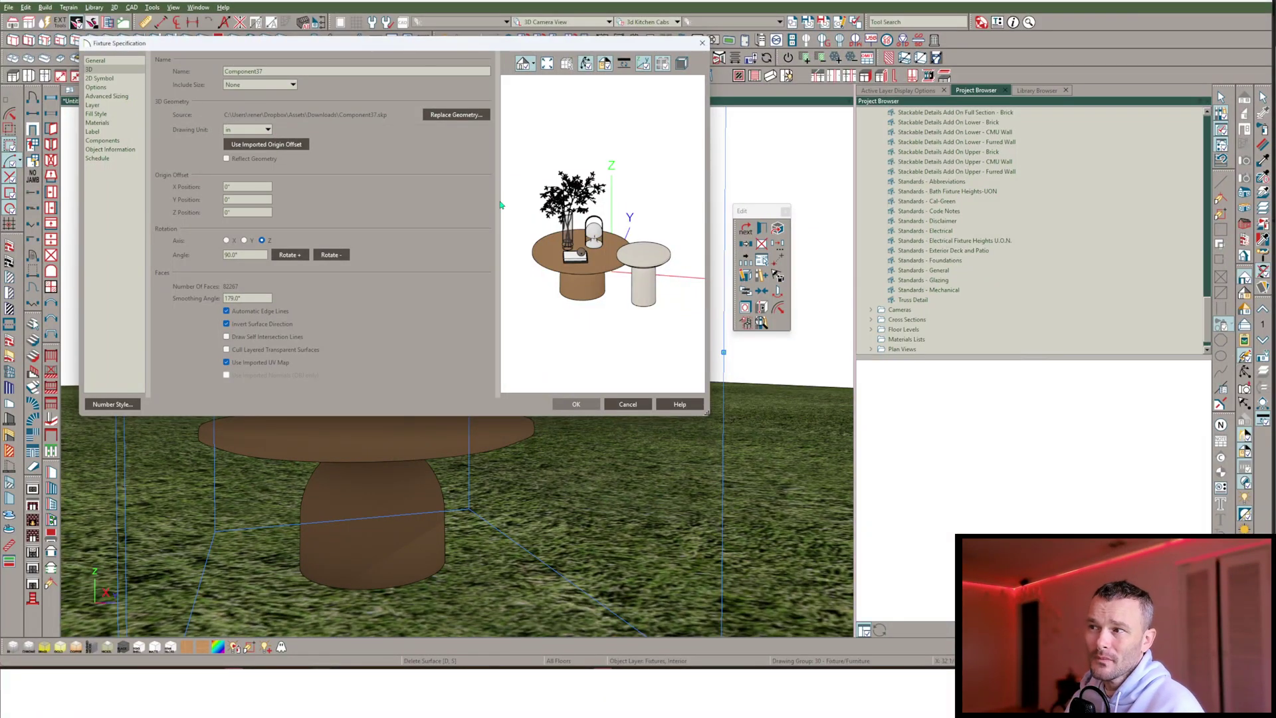
left_click(618, 328)
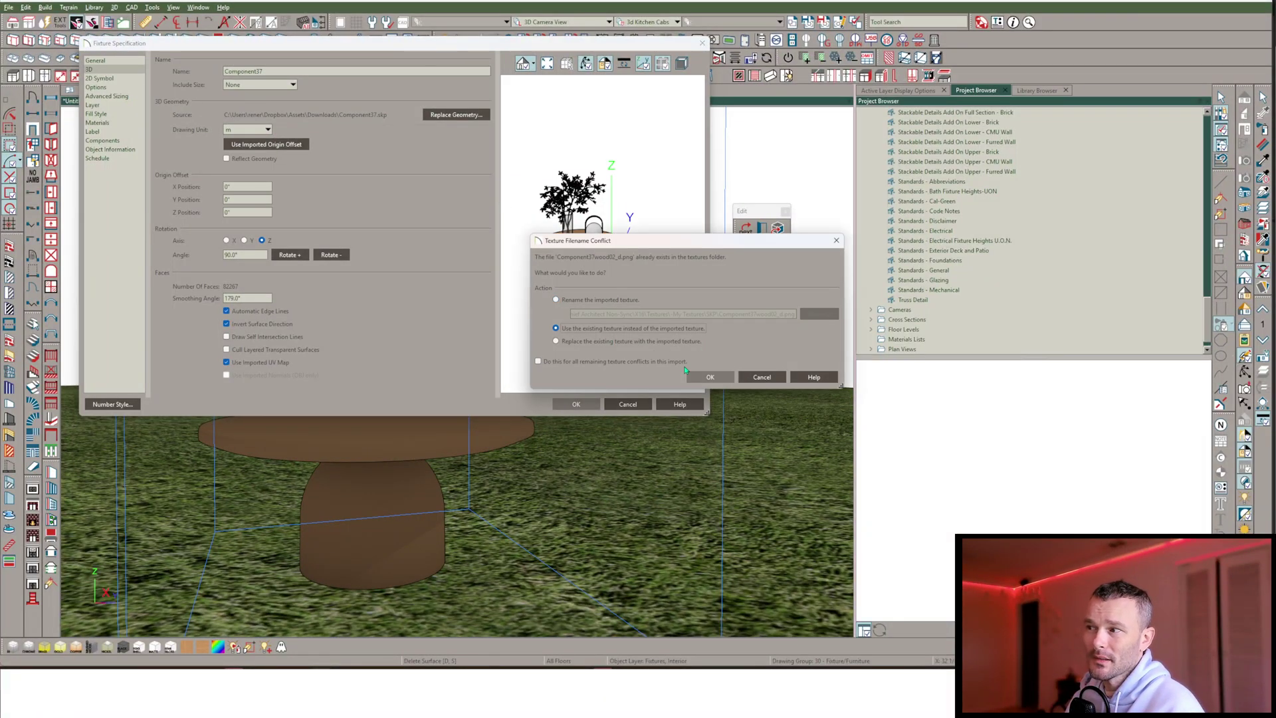
left_click(705, 377)
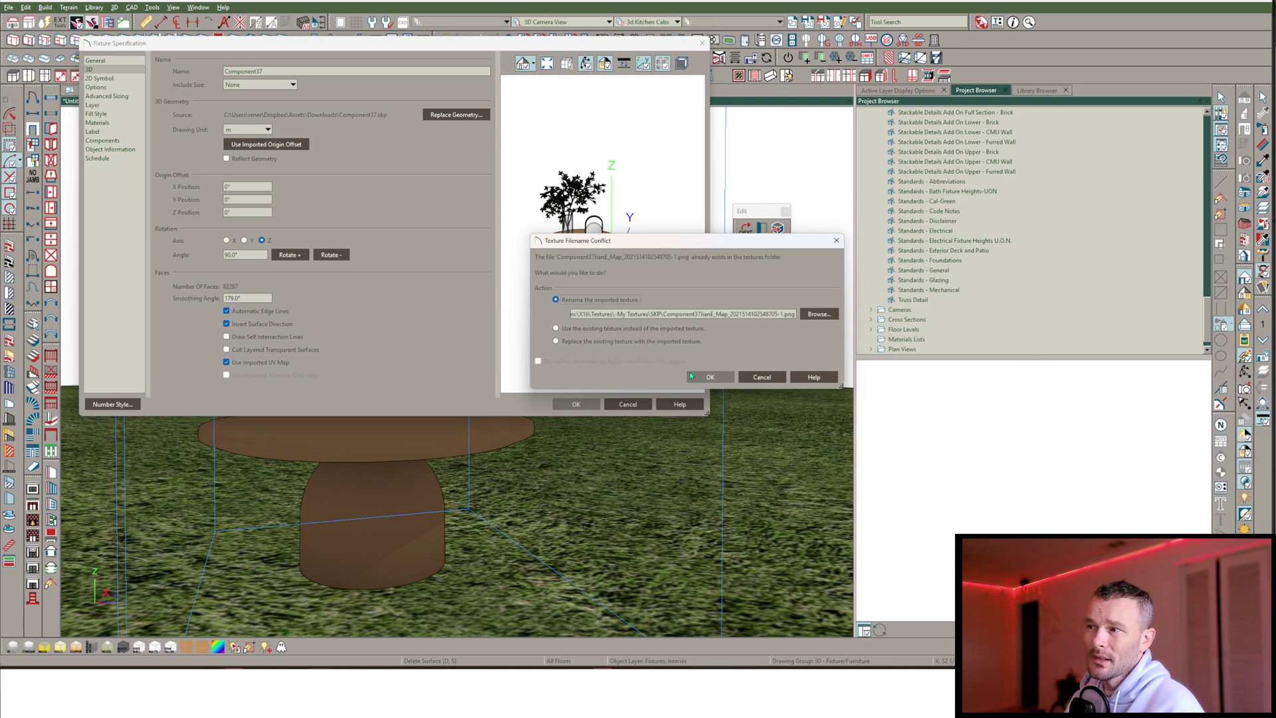
left_click(609, 329)
left_click(573, 363)
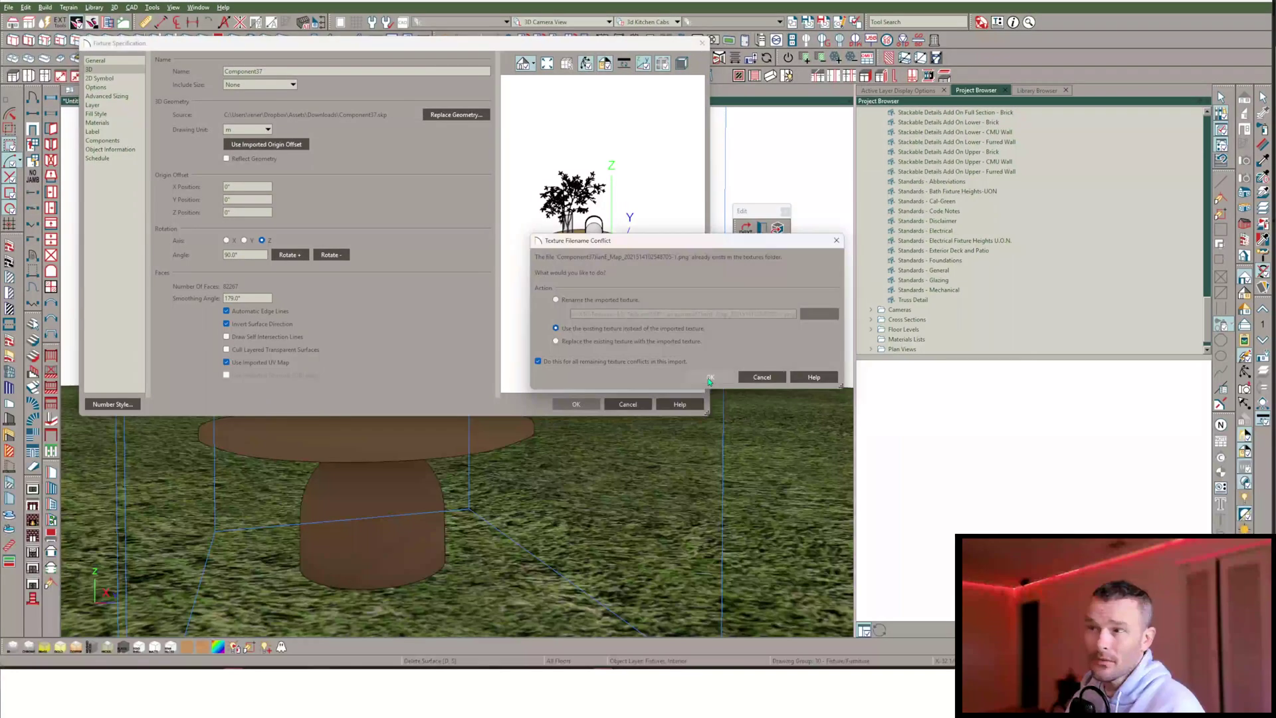
left_click(708, 377)
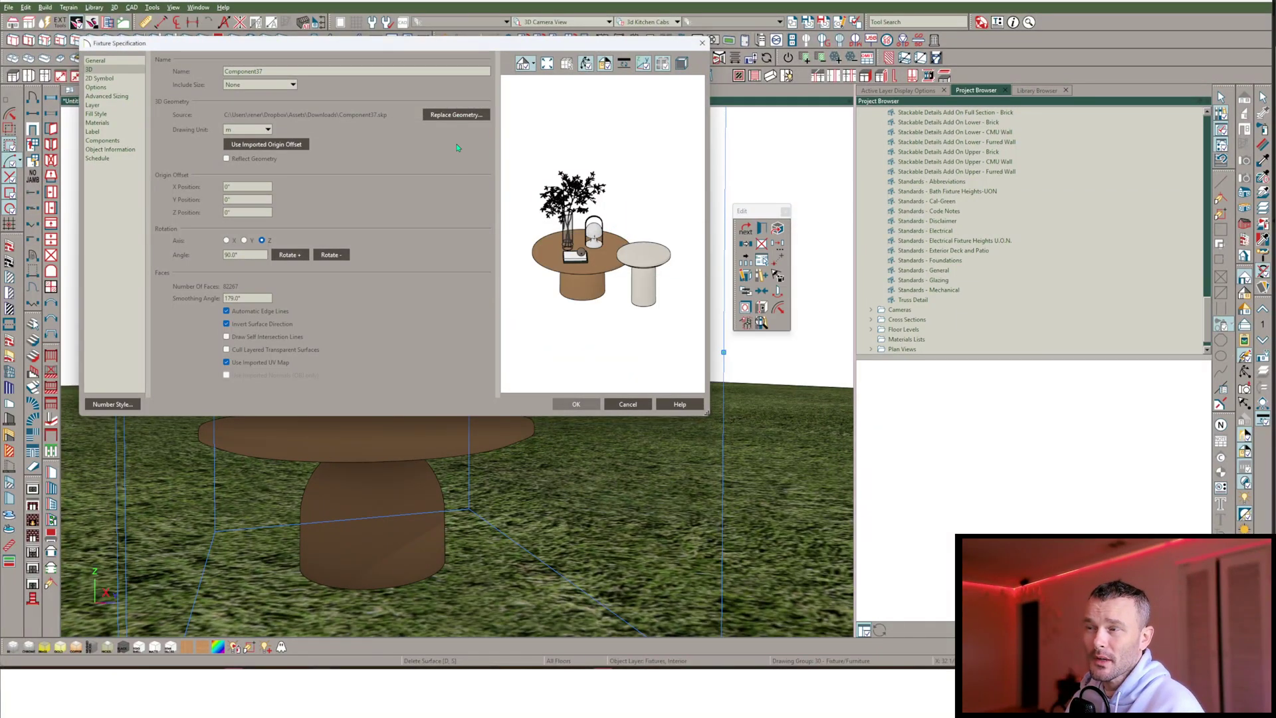
- Replace the fixture's 3D geometry with Converted Sketchup.obj from Downloads, check it in the preview, apply it and dismiss the missing files list
left_click(454, 113)
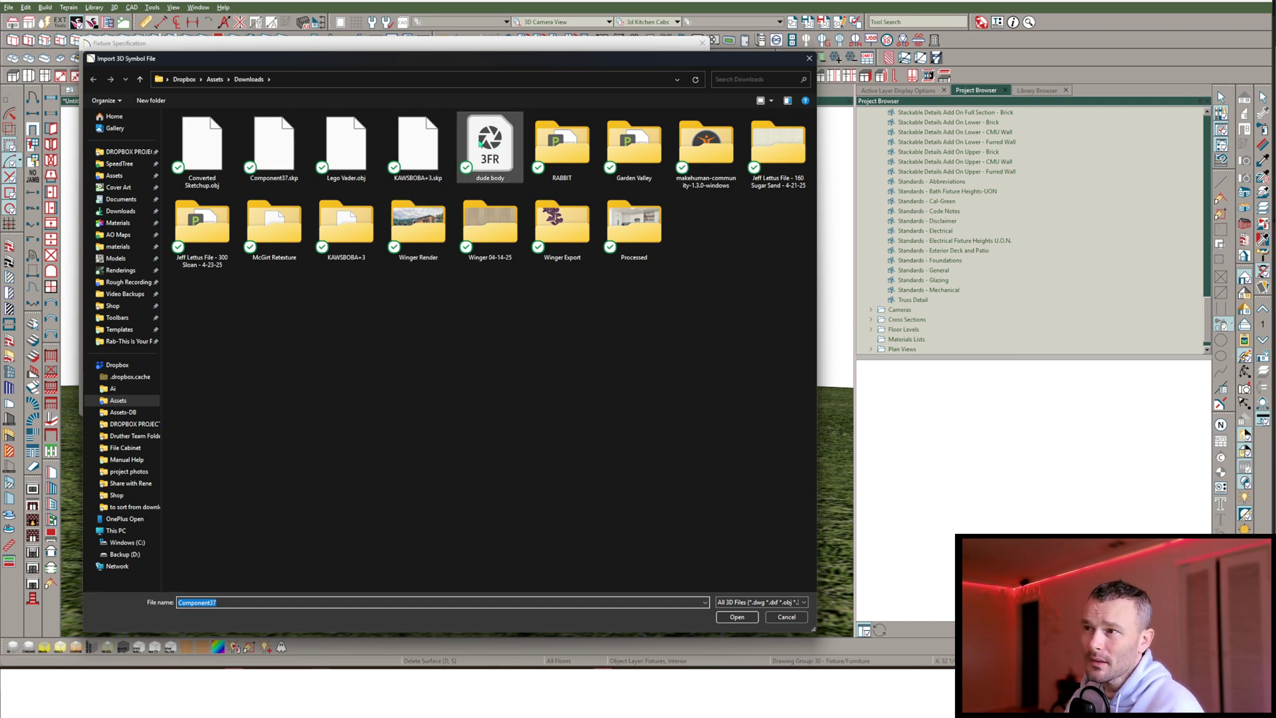
left_click(201, 152)
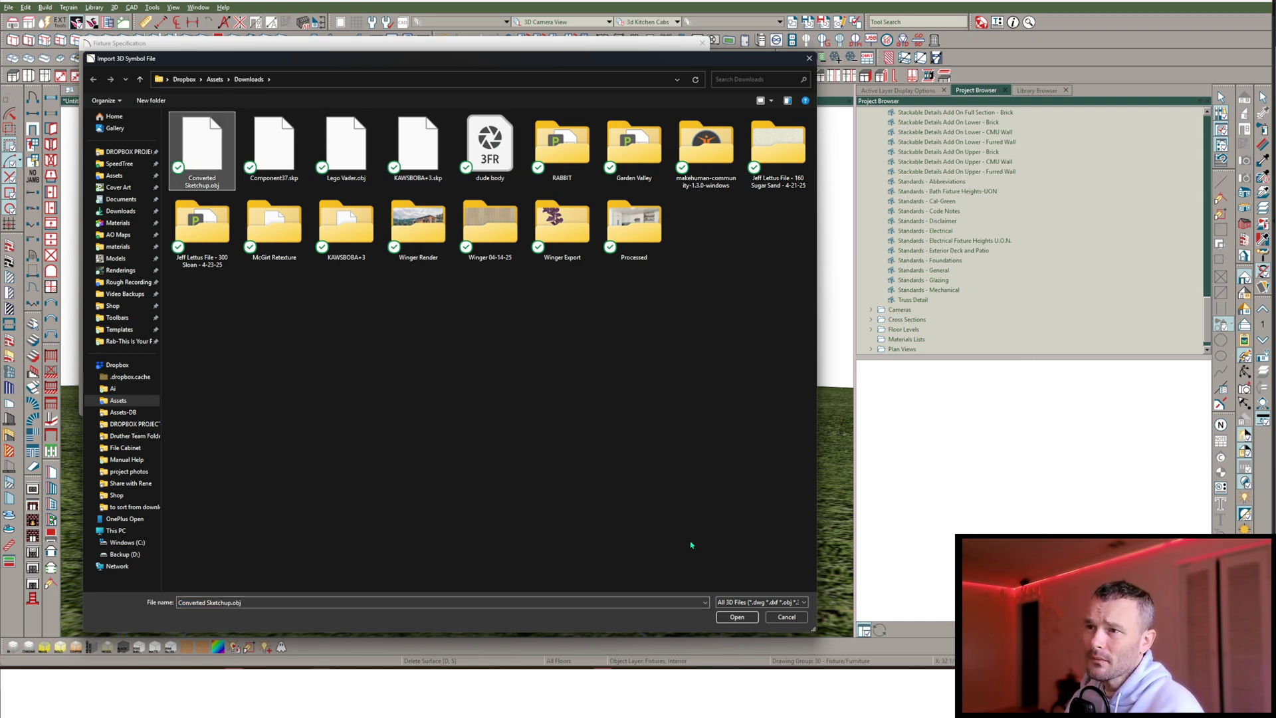
left_click(745, 617)
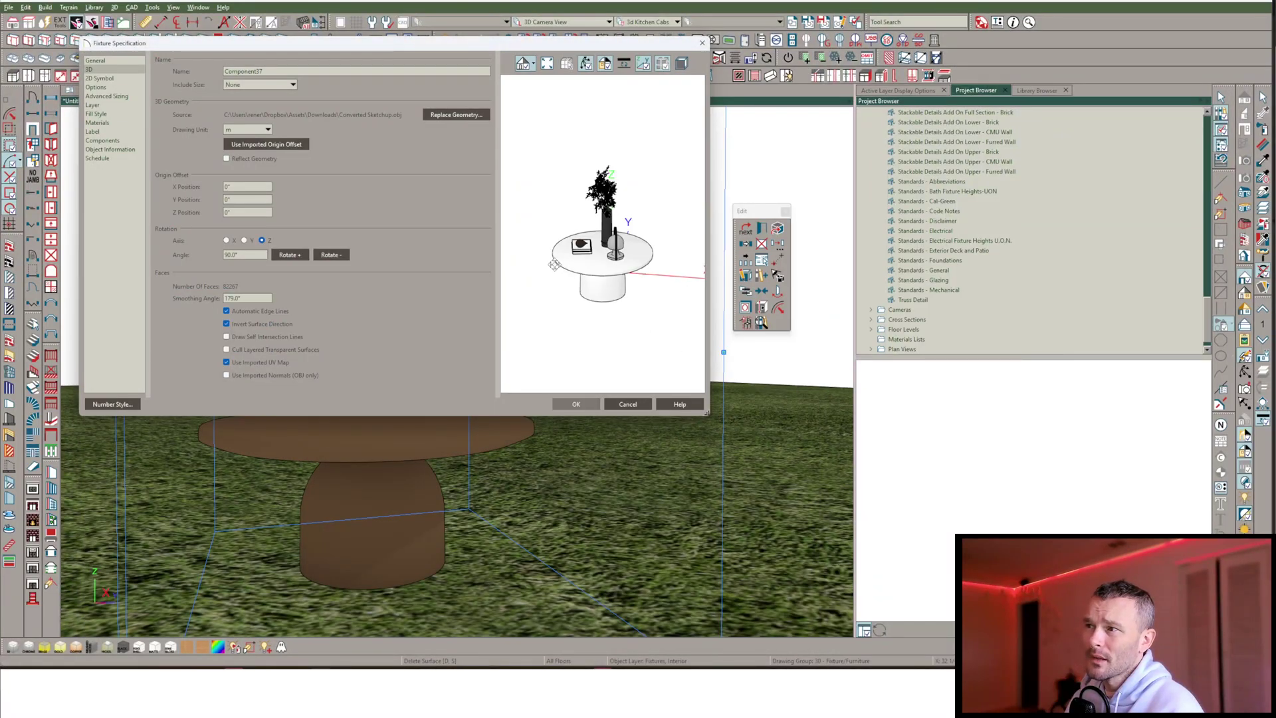
left_click_drag(601, 257, 442, 275)
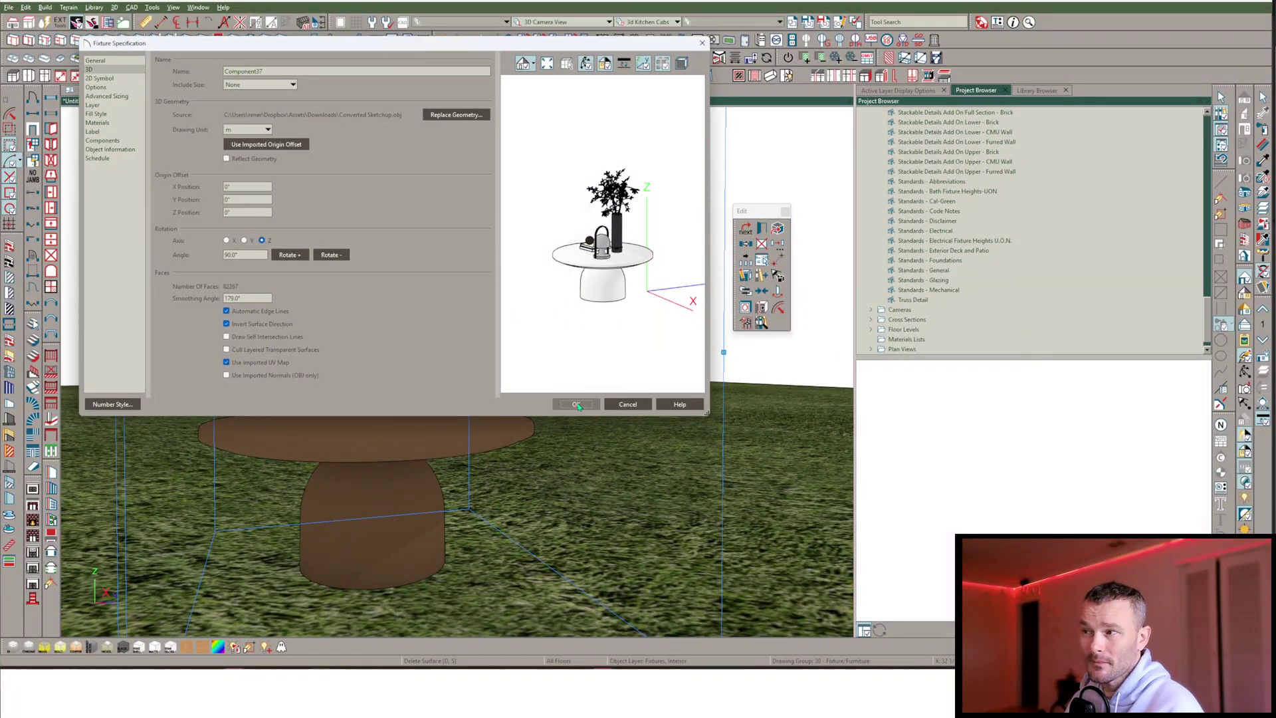
left_click(576, 403)
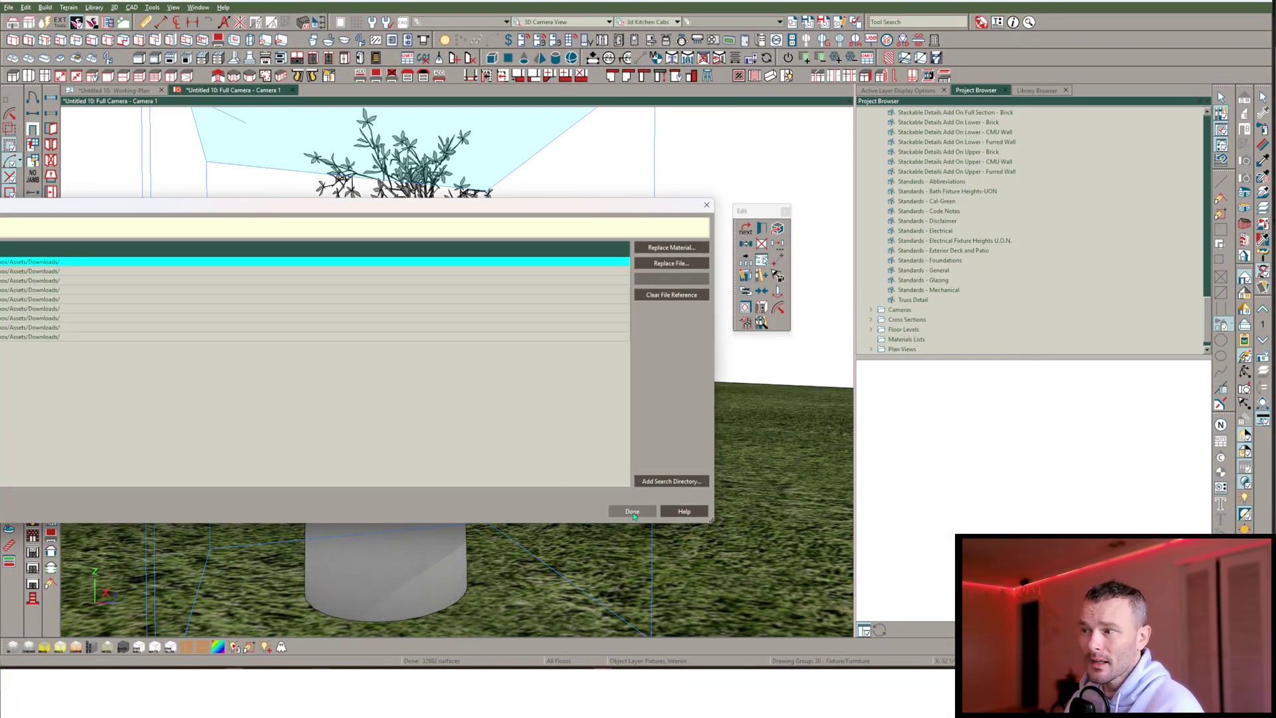
left_click(632, 512)
- Check the face count in the replaced table's 3D specification and examine the decimated table, vase, books and lamp from several sides
left_click(430, 458)
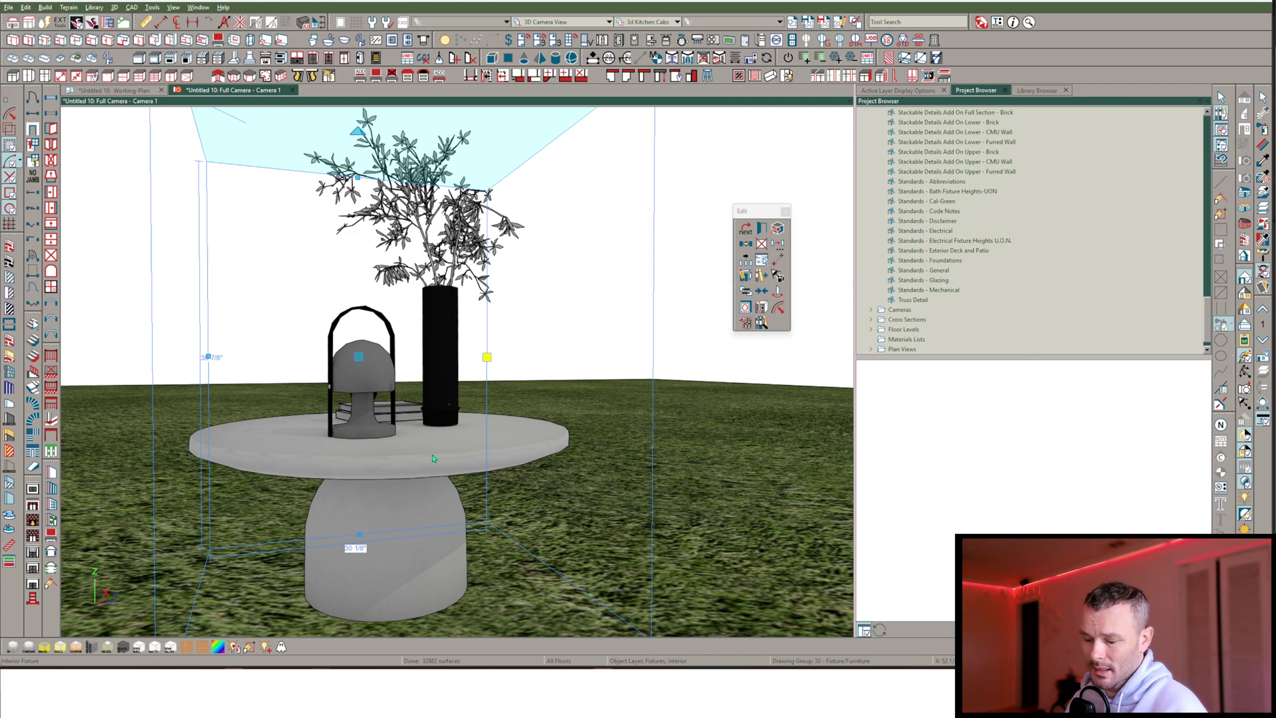
double_click(433, 459)
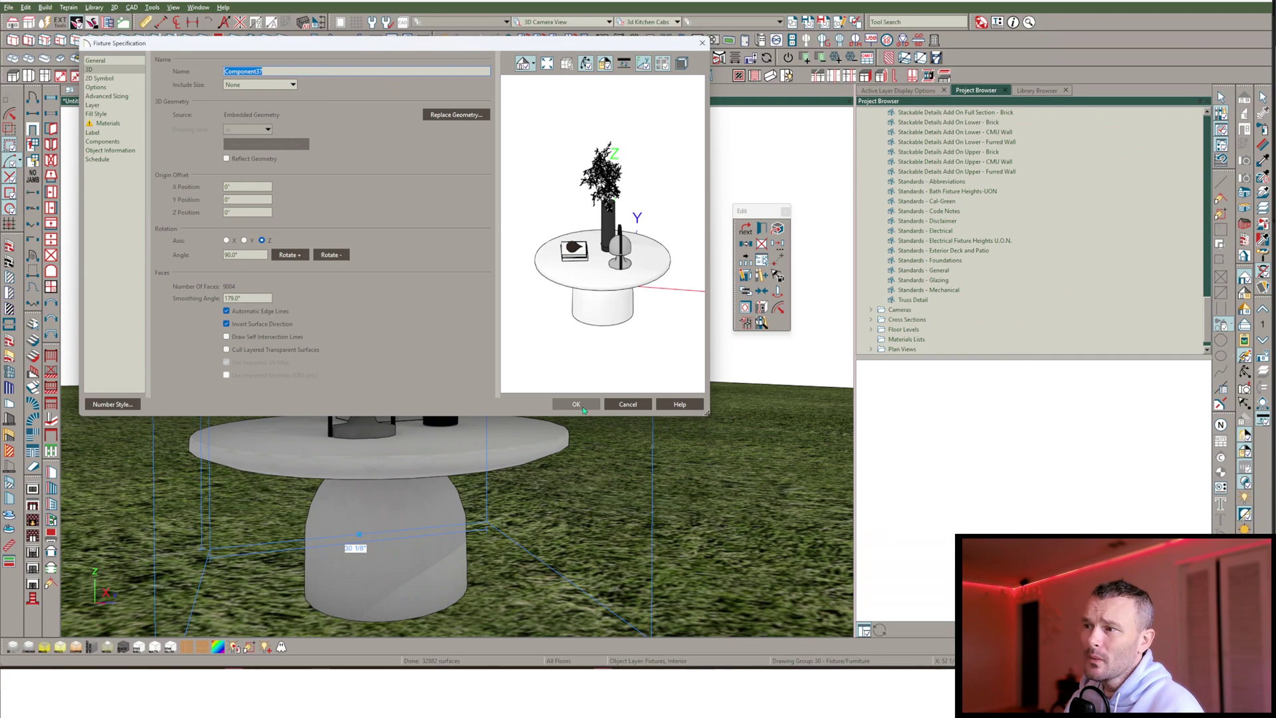
left_click(575, 404)
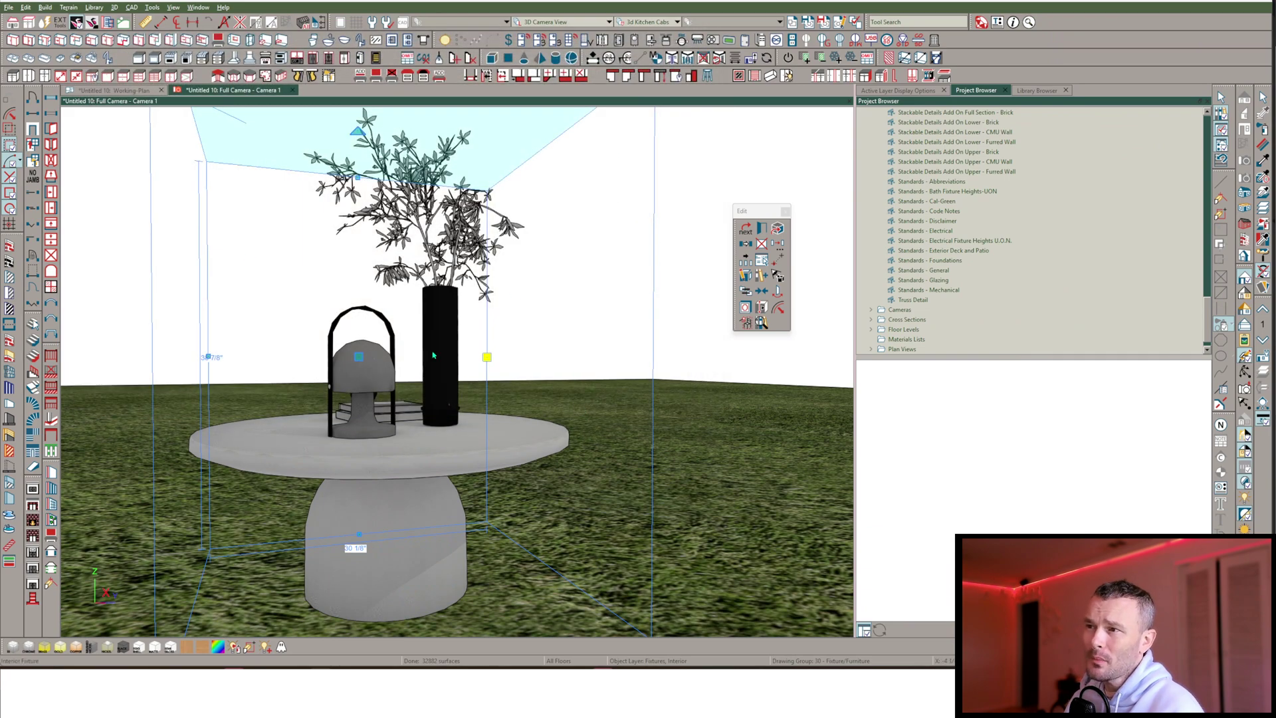
middle_click_drag(473, 433, 516, 440)
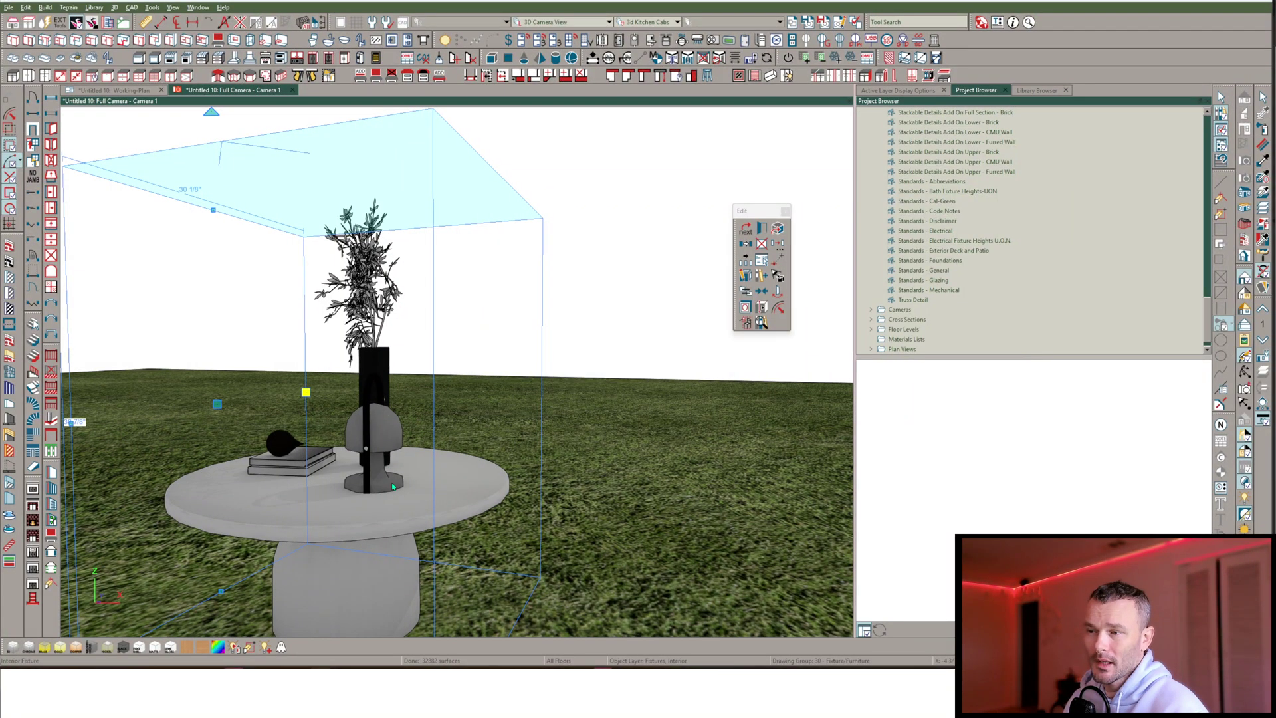
middle_click_drag(402, 387, 446, 458)
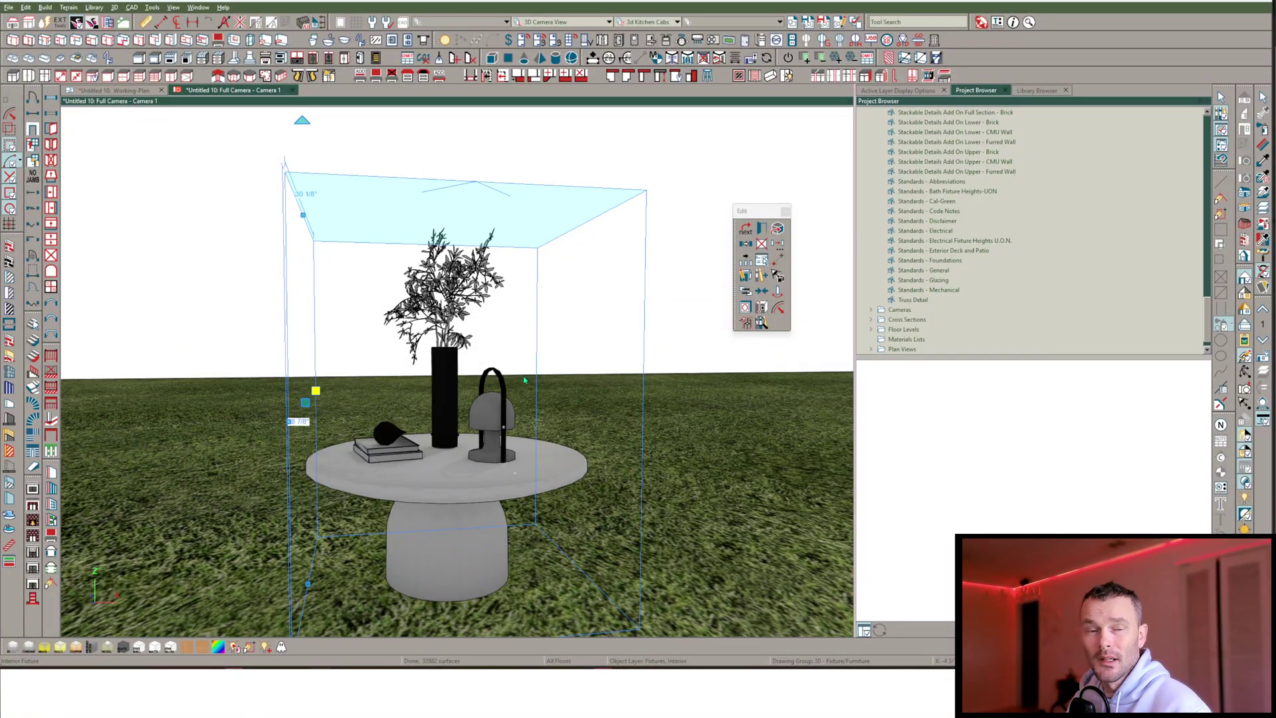
middle_click_drag(716, 368, 776, 379)
key("Escape")
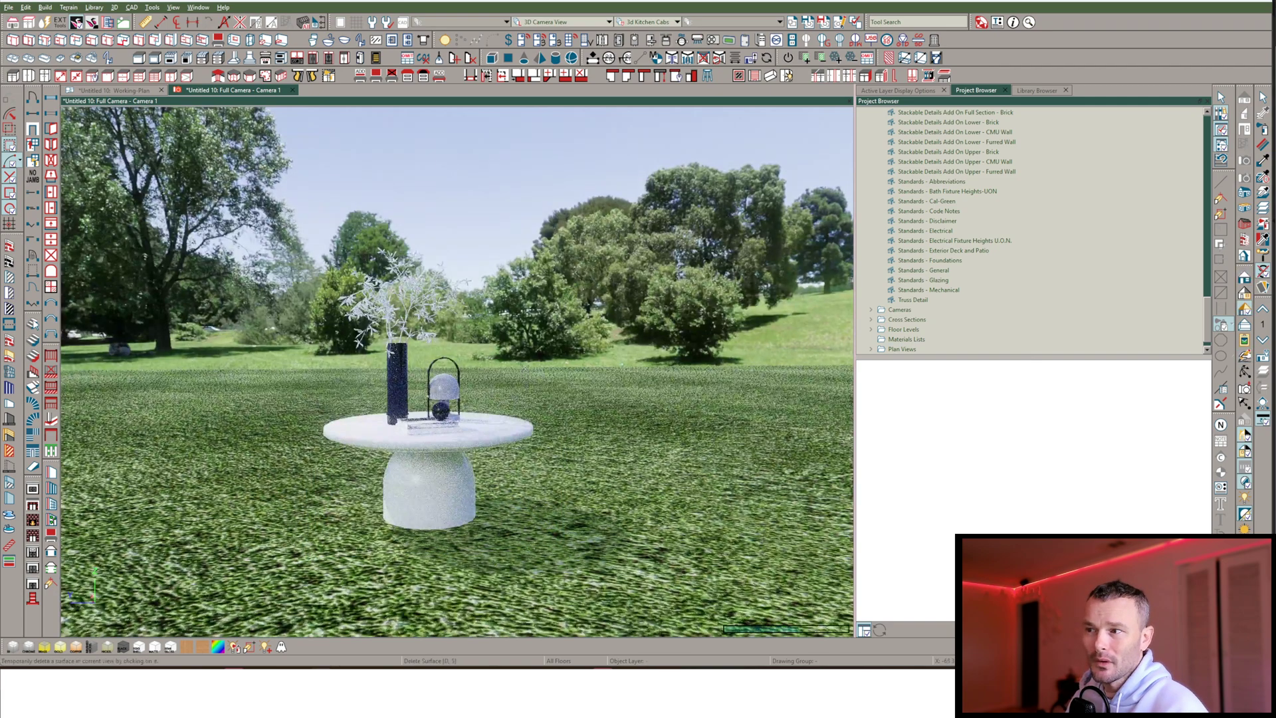
middle_click_drag(520, 367, 525, 369)
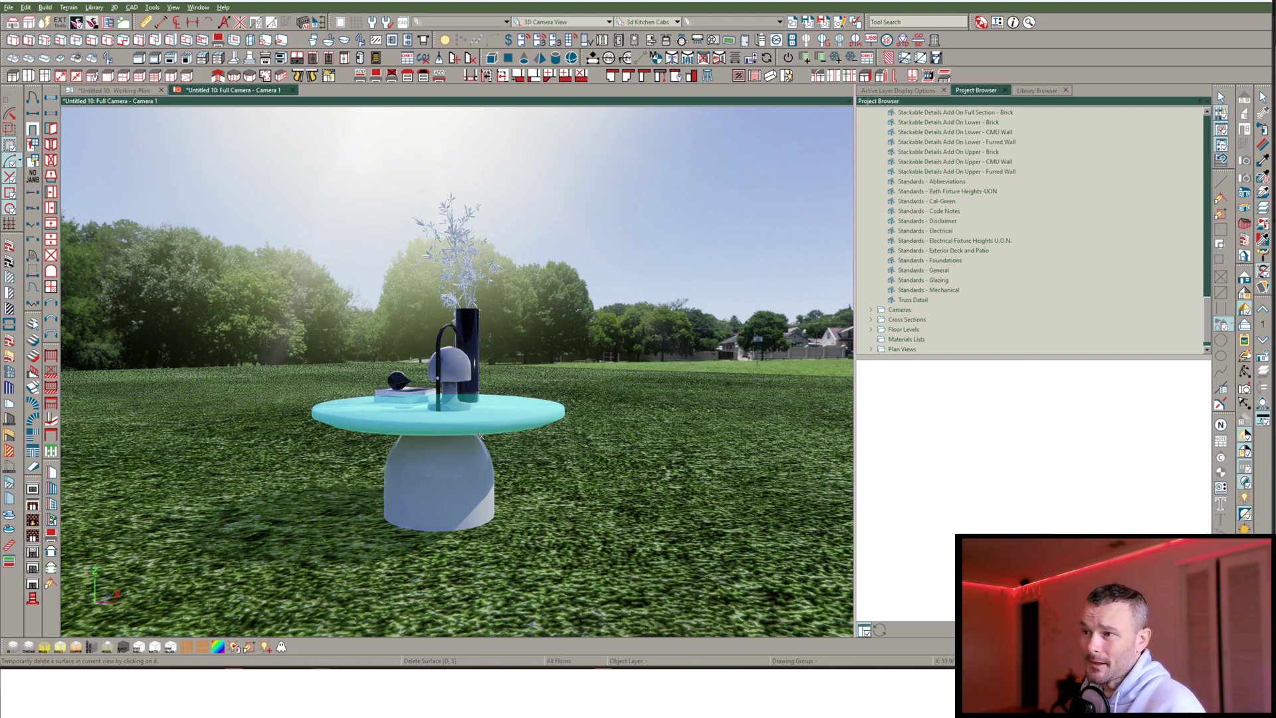
- Open the table fixture's advanced sizing settings and inspect its dimensions and the model preview from the side
left_click(497, 350)
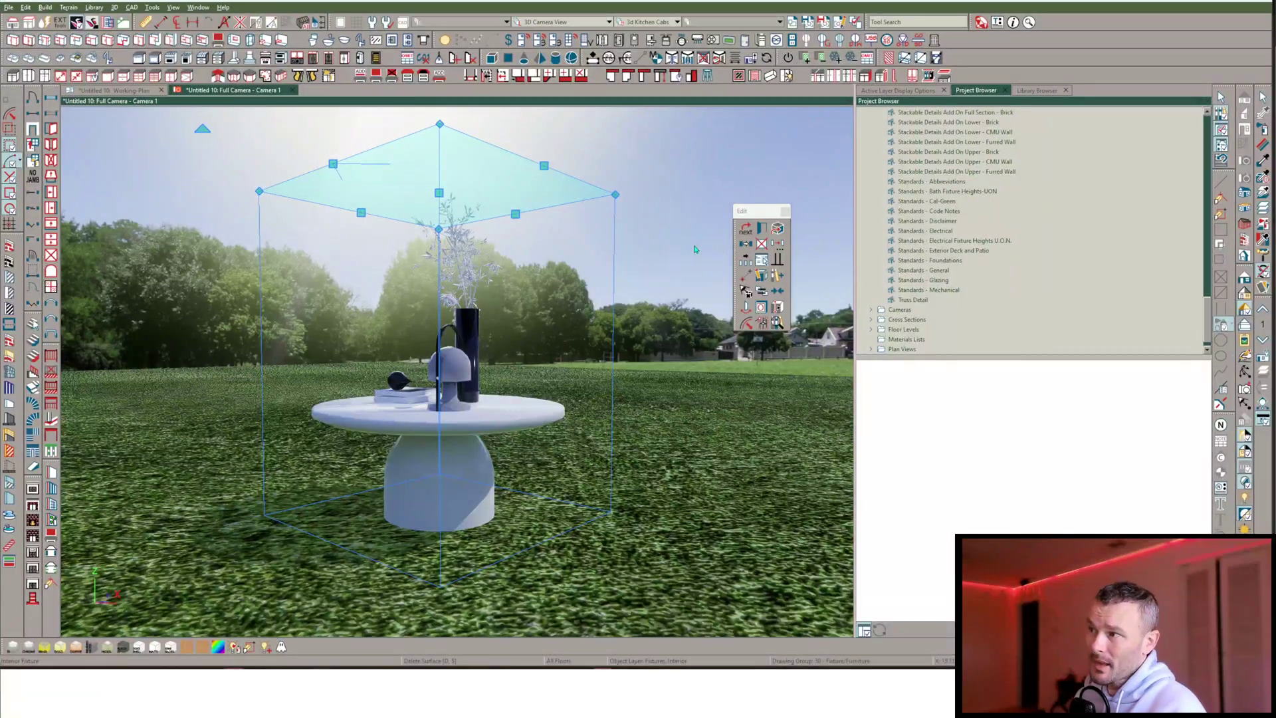
left_click(763, 229)
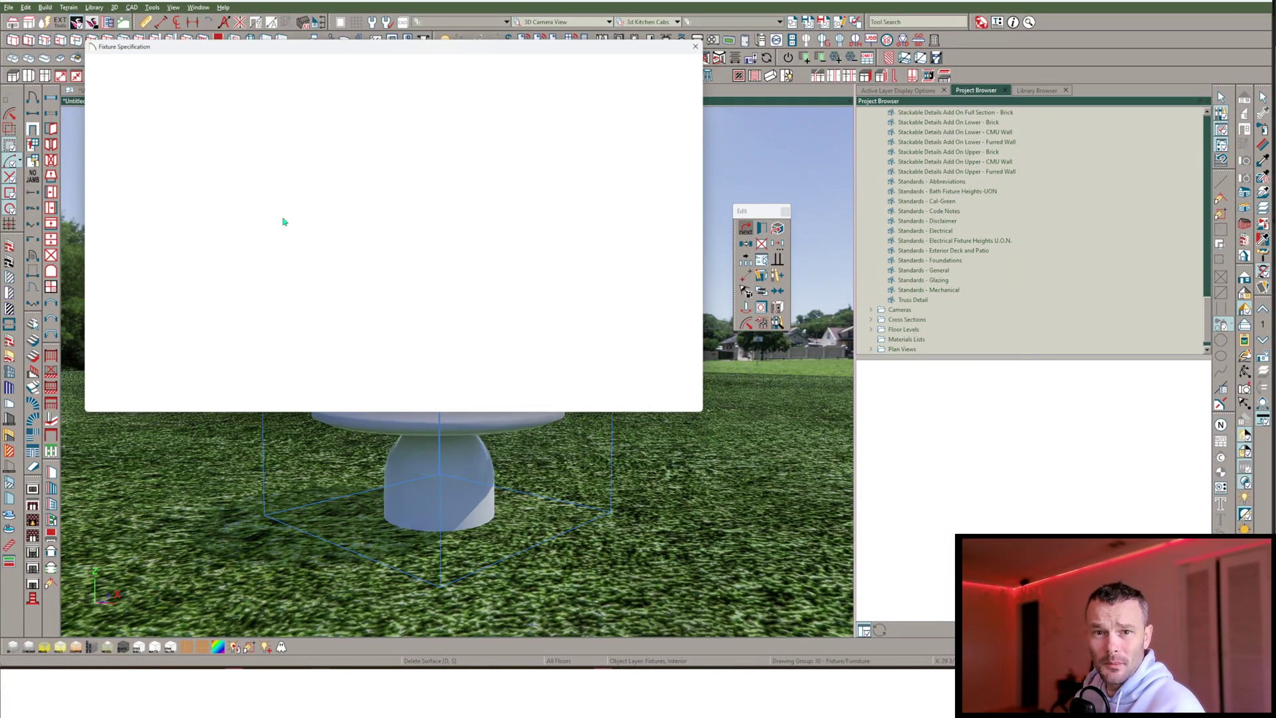
left_click(114, 97)
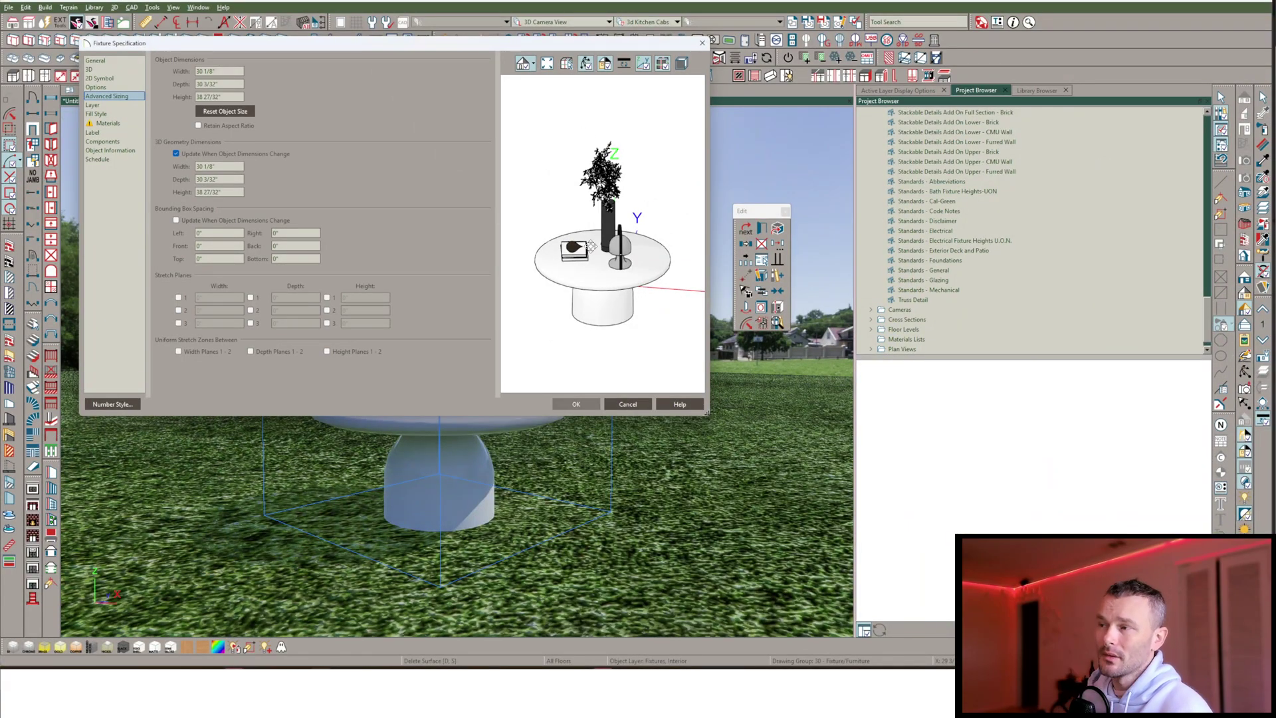
left_click_drag(553, 250, 677, 264)
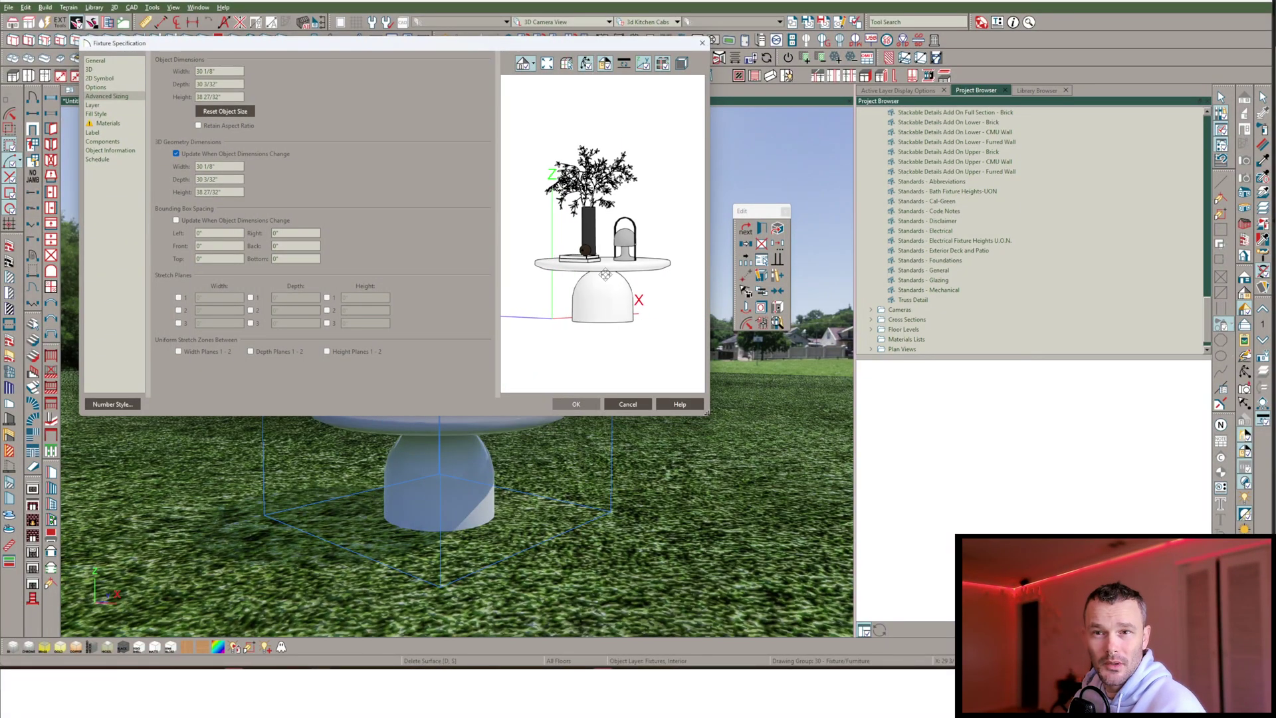